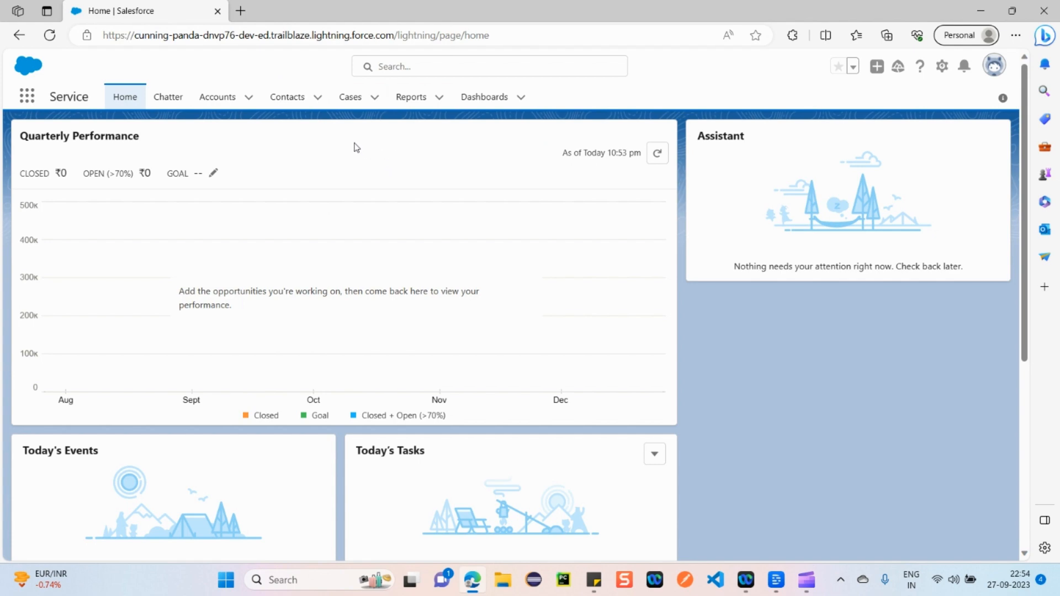
Step: Open a new case form from the Cases list and look over its fields, including Status and Priority
{"action": "left_click", "coordinate": [355, 102]}
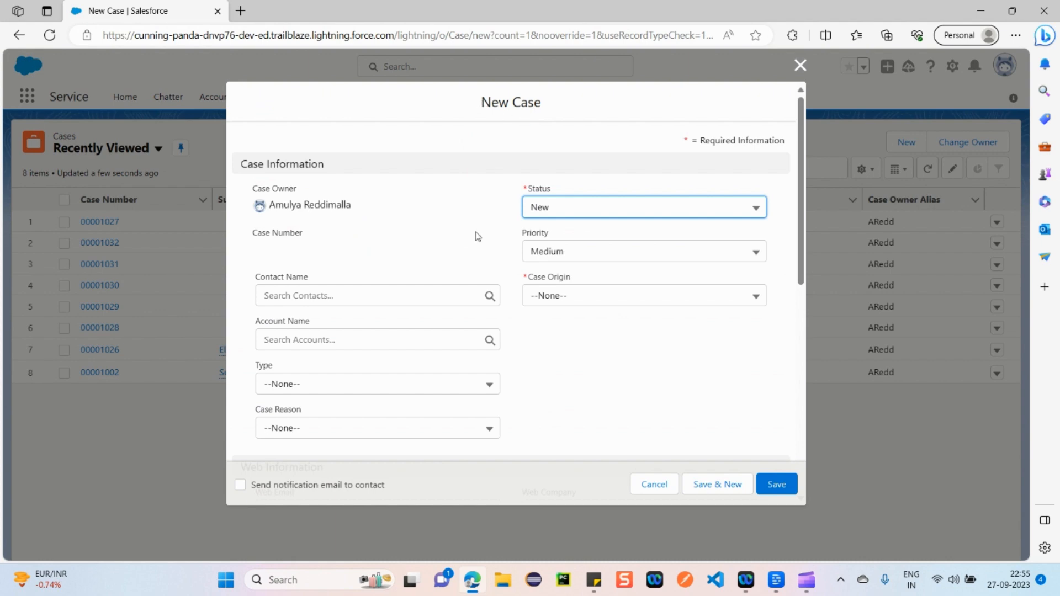
{"action": "scroll", "coordinate": [603, 320], "scroll_direction": "down", "scroll_amount": 8}
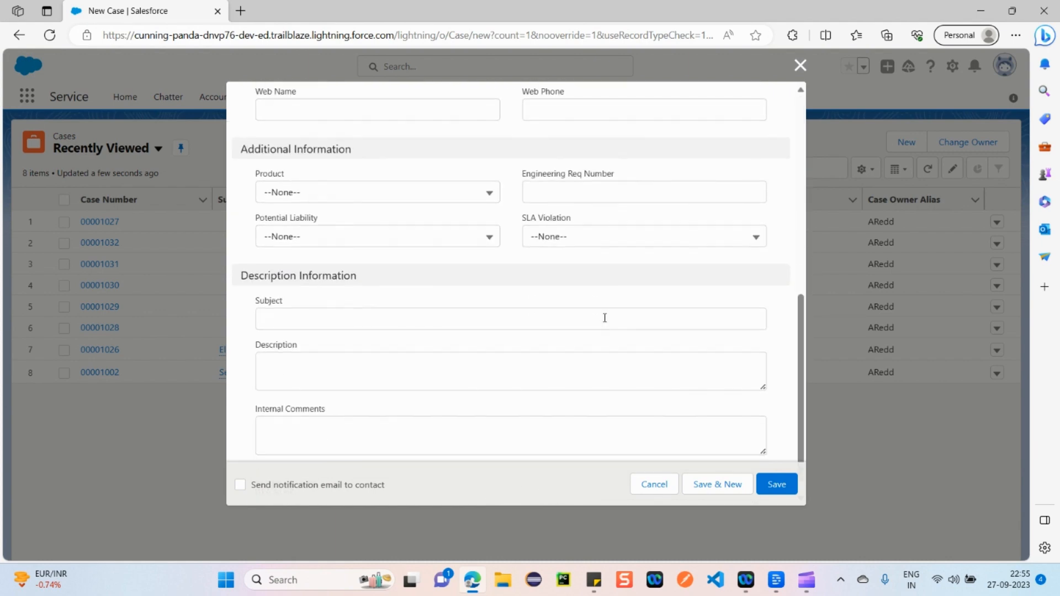
{"action": "scroll", "coordinate": [606, 317], "scroll_direction": "up", "scroll_amount": 5}
{"action": "scroll", "coordinate": [606, 318], "scroll_direction": "up", "scroll_amount": 4}
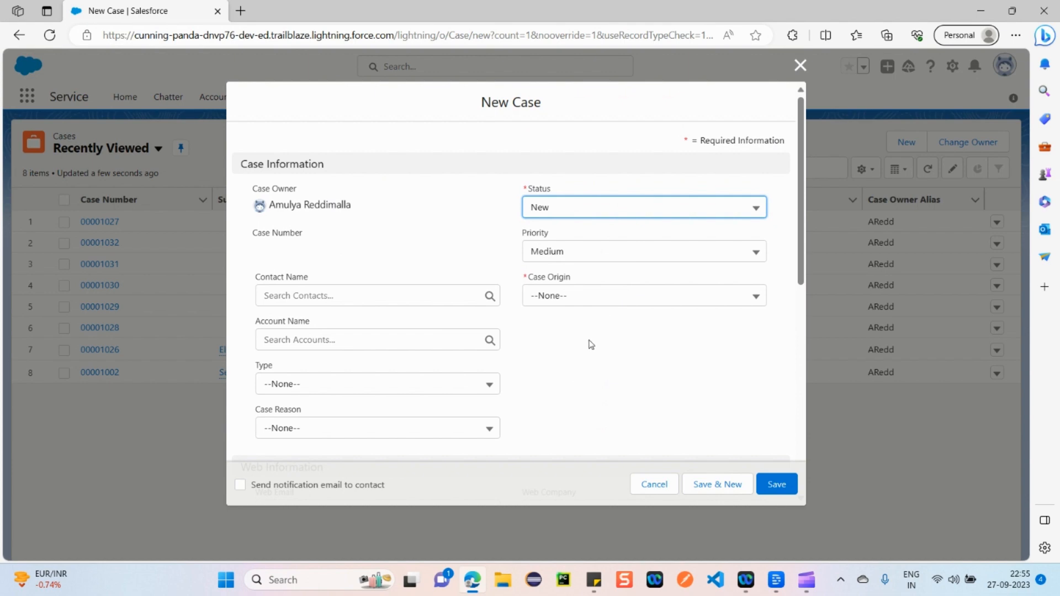
{"action": "left_click_drag", "start_coordinate": [560, 190], "coordinate": [565, 235]}
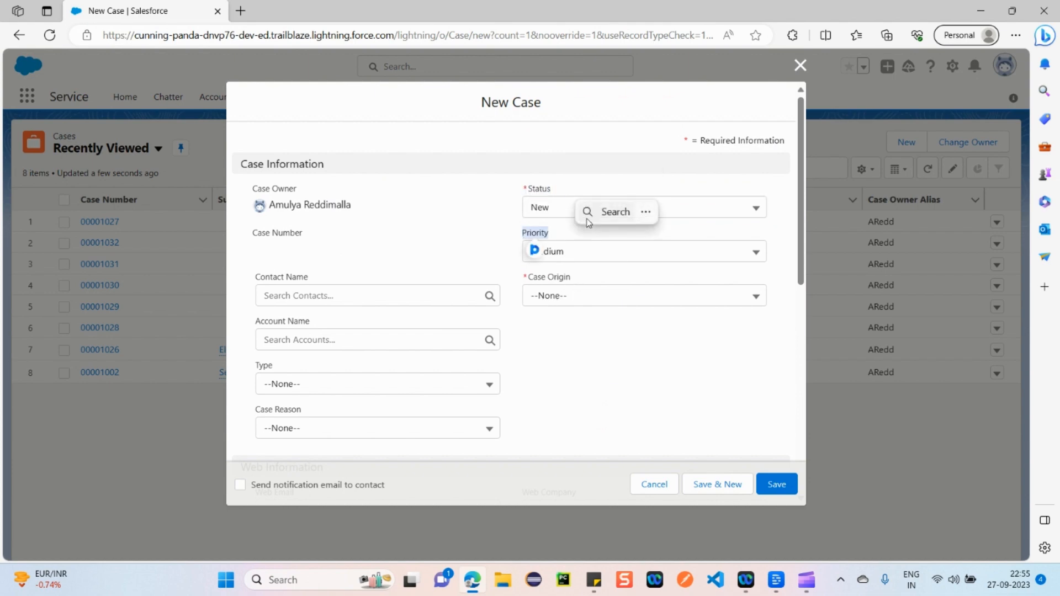
{"action": "left_click", "coordinate": [564, 213]}
{"action": "left_click", "coordinate": [449, 259]}
{"action": "scroll", "coordinate": [456, 357], "scroll_direction": "down", "scroll_amount": 1}
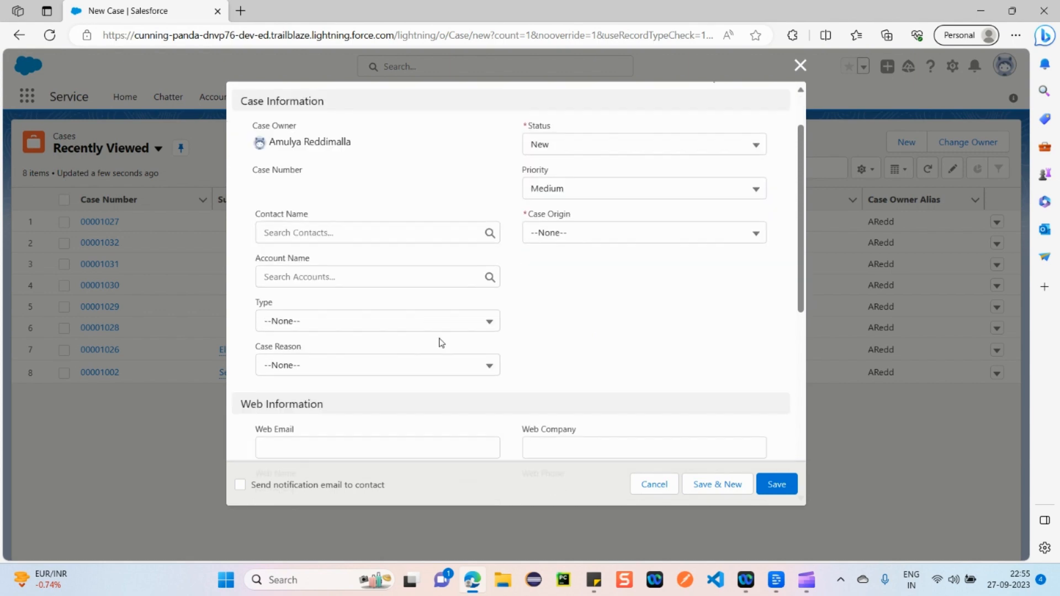
Step: Check the options of the case Type field and view the form's Web, Additional and Description Information sections
{"action": "left_click", "coordinate": [302, 326]}
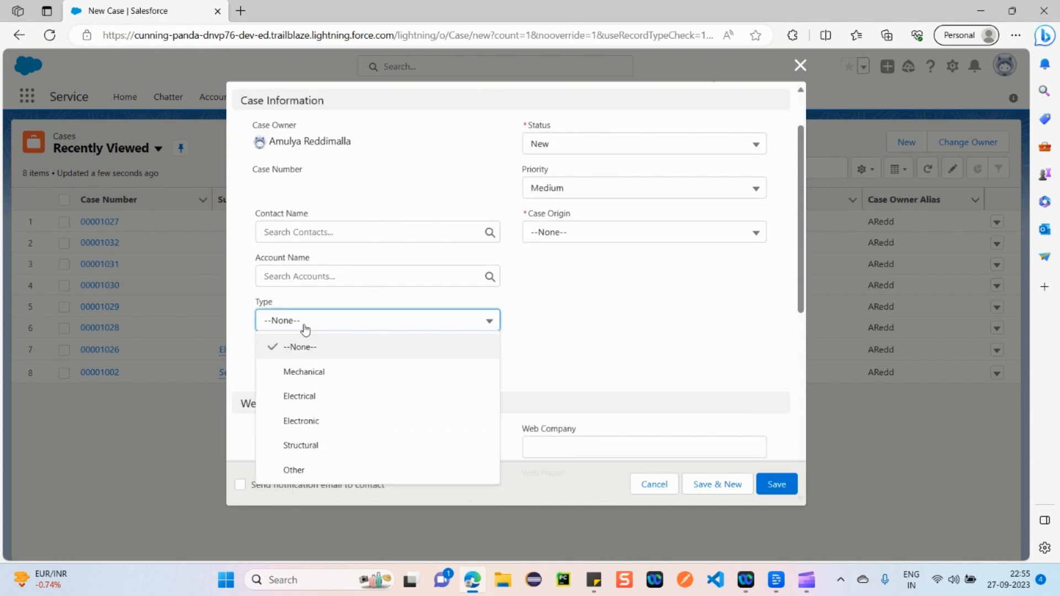
{"action": "left_click", "coordinate": [581, 324]}
{"action": "scroll", "coordinate": [580, 316], "scroll_direction": "down", "scroll_amount": 2}
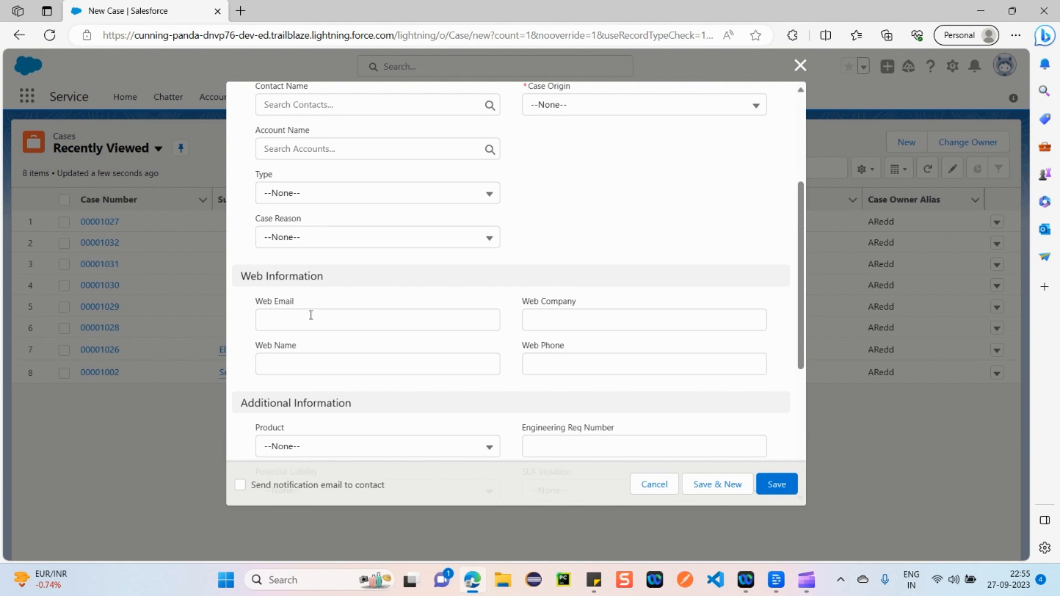
{"action": "scroll", "coordinate": [509, 336], "scroll_direction": "down", "scroll_amount": 2}
{"action": "scroll", "coordinate": [562, 321], "scroll_direction": "down", "scroll_amount": 3}
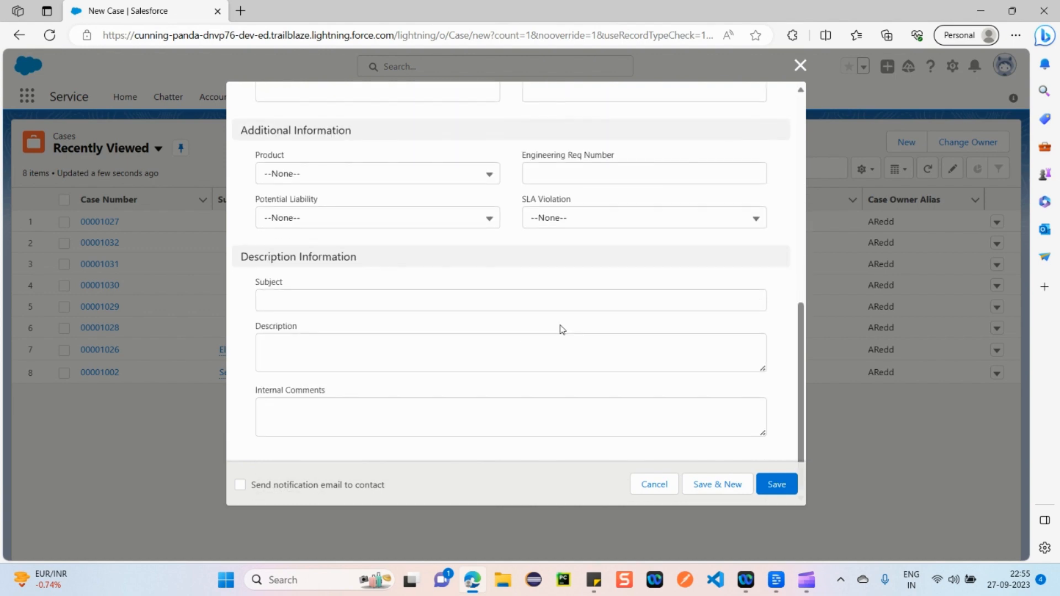
{"action": "scroll", "coordinate": [564, 326], "scroll_direction": "up", "scroll_amount": 6}
{"action": "scroll", "coordinate": [564, 326], "scroll_direction": "up", "scroll_amount": 2}
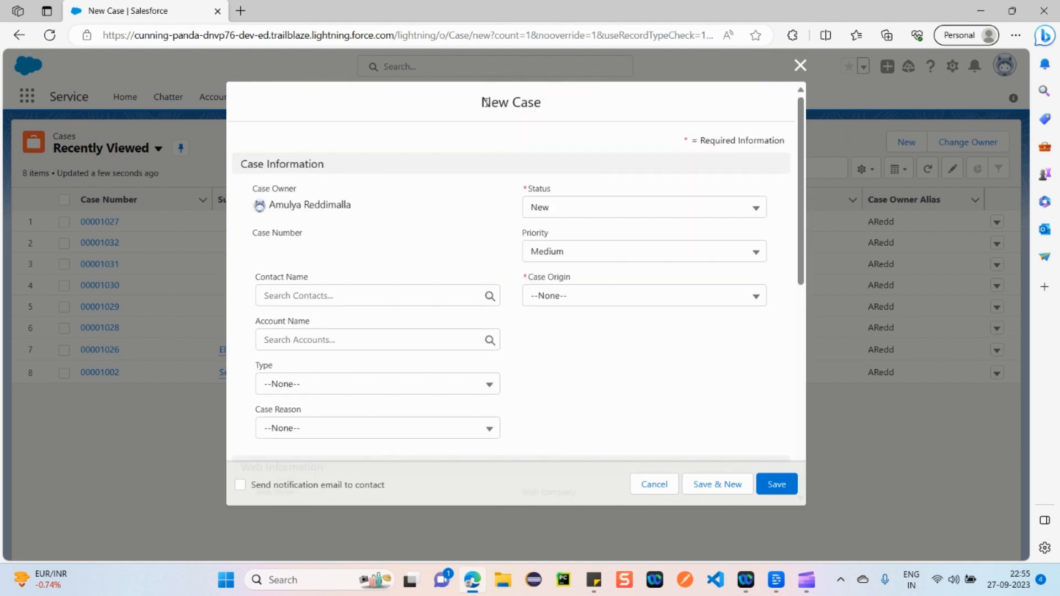
Step: Review the new case form's layout from Case Information to Description Information, and close the form without saving
{"action": "left_click_drag", "start_coordinate": [483, 102], "coordinate": [544, 103]}
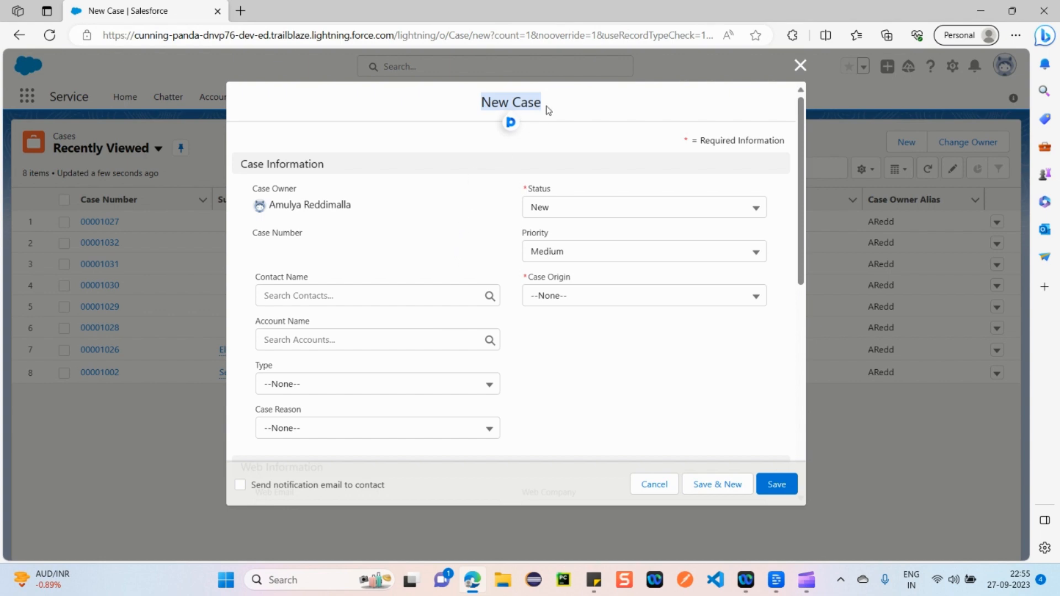
{"action": "left_click_drag", "start_coordinate": [534, 101], "coordinate": [641, 424]}
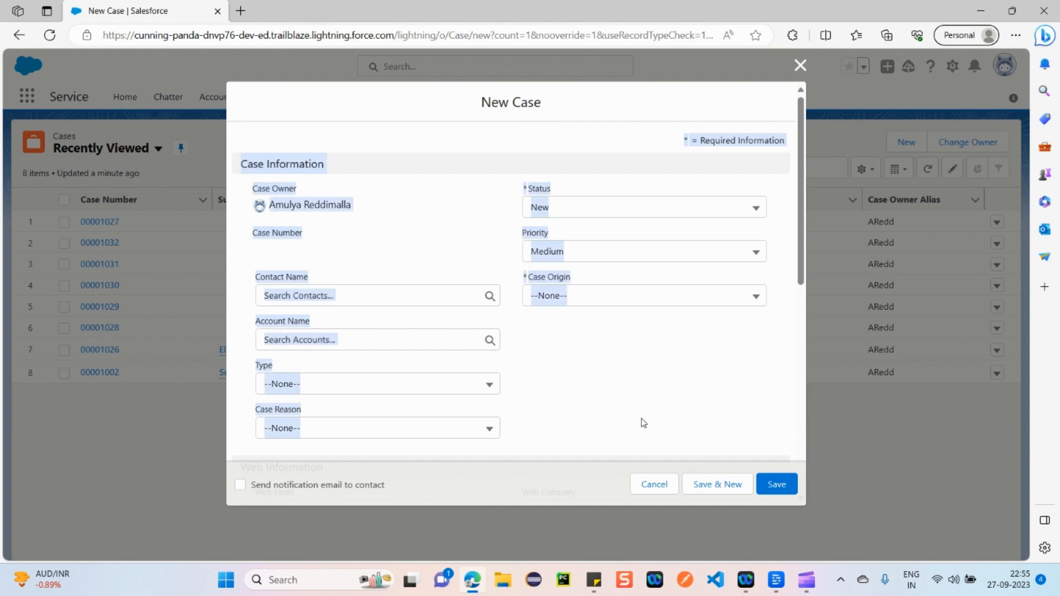
{"action": "scroll", "coordinate": [543, 348], "scroll_direction": "down", "scroll_amount": 3}
{"action": "scroll", "coordinate": [543, 347], "scroll_direction": "down", "scroll_amount": 5}
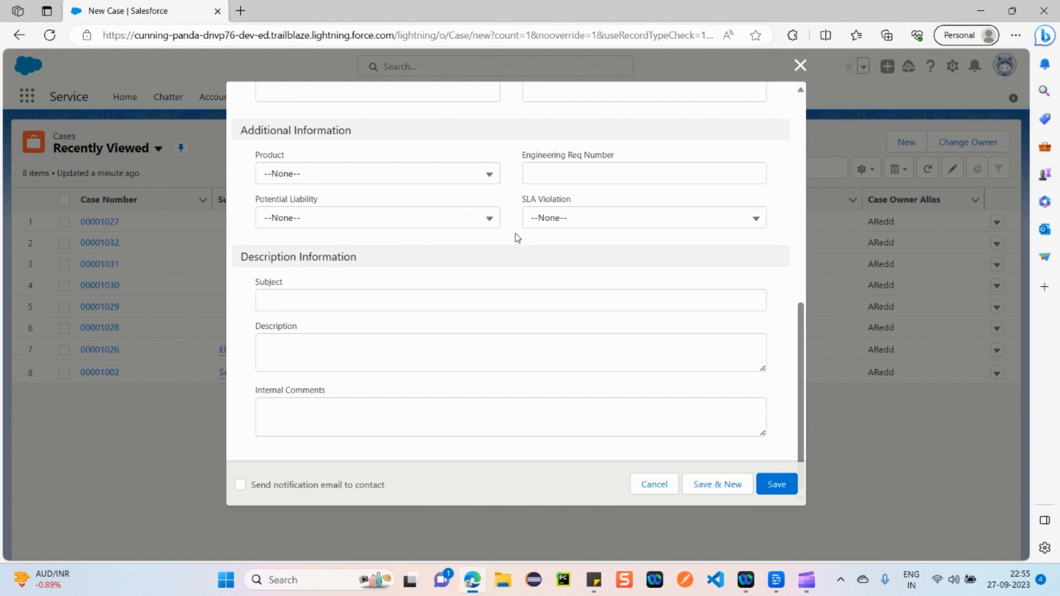
{"action": "scroll", "coordinate": [586, 304], "scroll_direction": "up", "scroll_amount": 10}
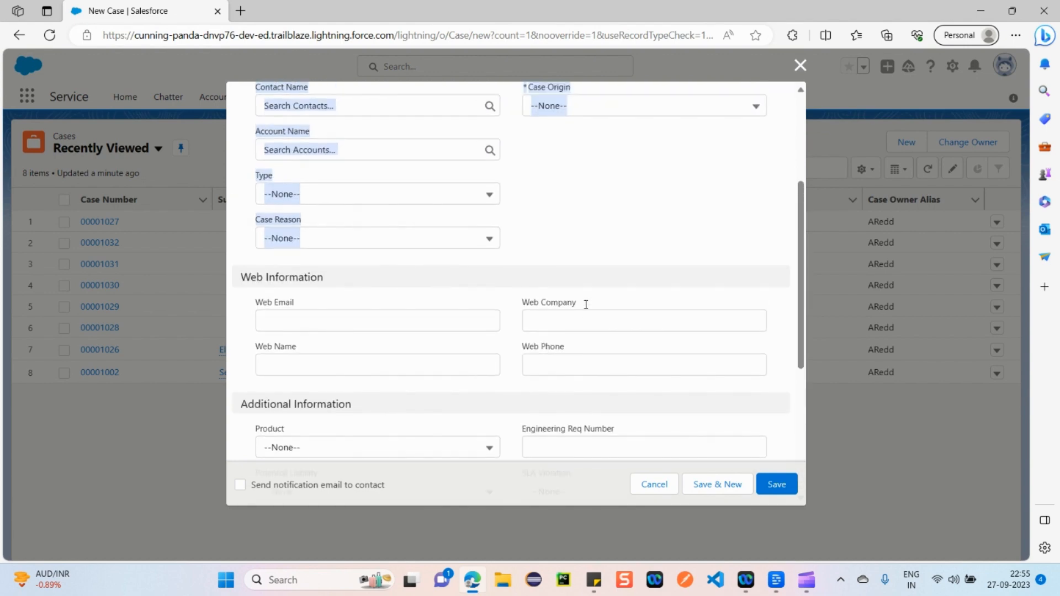
{"action": "left_click", "coordinate": [499, 132]}
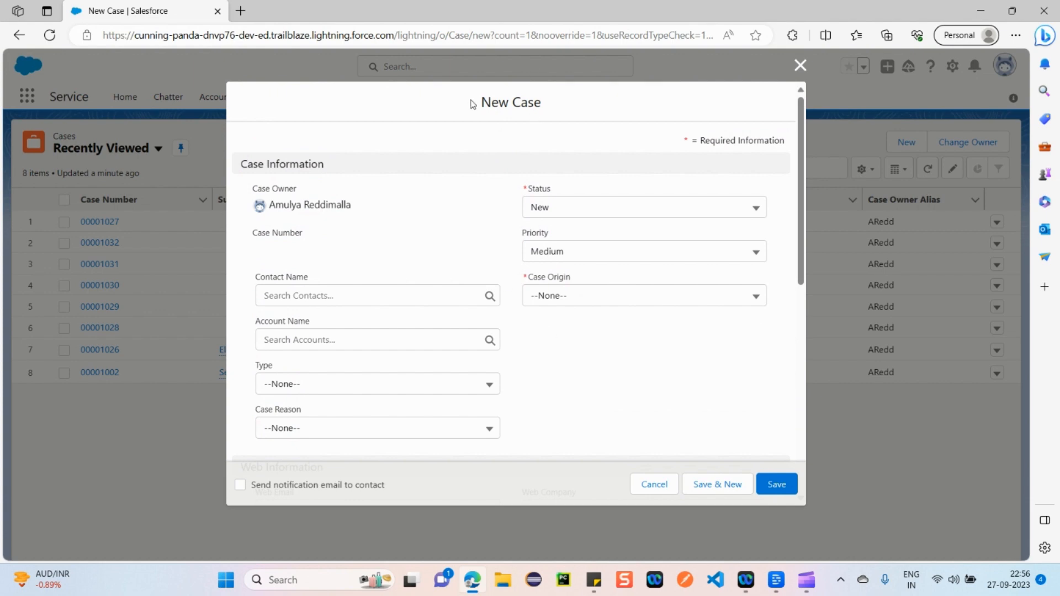
{"action": "left_click_drag", "start_coordinate": [473, 103], "coordinate": [546, 105]}
{"action": "left_click_drag", "start_coordinate": [331, 160], "coordinate": [543, 307]}
{"action": "scroll", "coordinate": [603, 392], "scroll_direction": "down", "scroll_amount": 10}
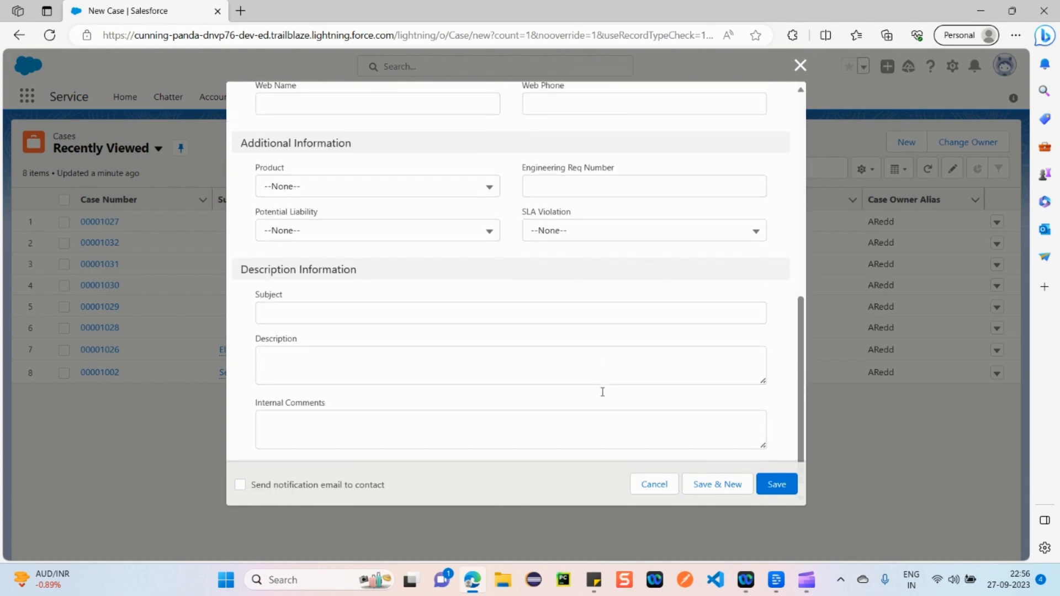
{"action": "left_click", "coordinate": [662, 481]}
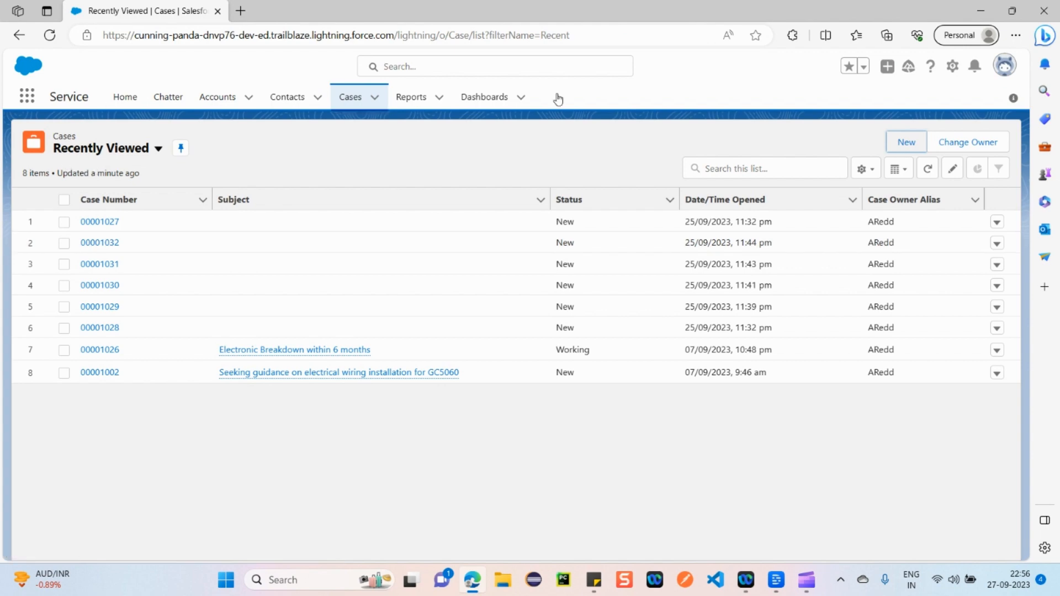
Step: Open the Object Manager in Setup and search the objects for "test"
{"action": "left_click", "coordinate": [953, 67]}
{"action": "left_click", "coordinate": [906, 115]}
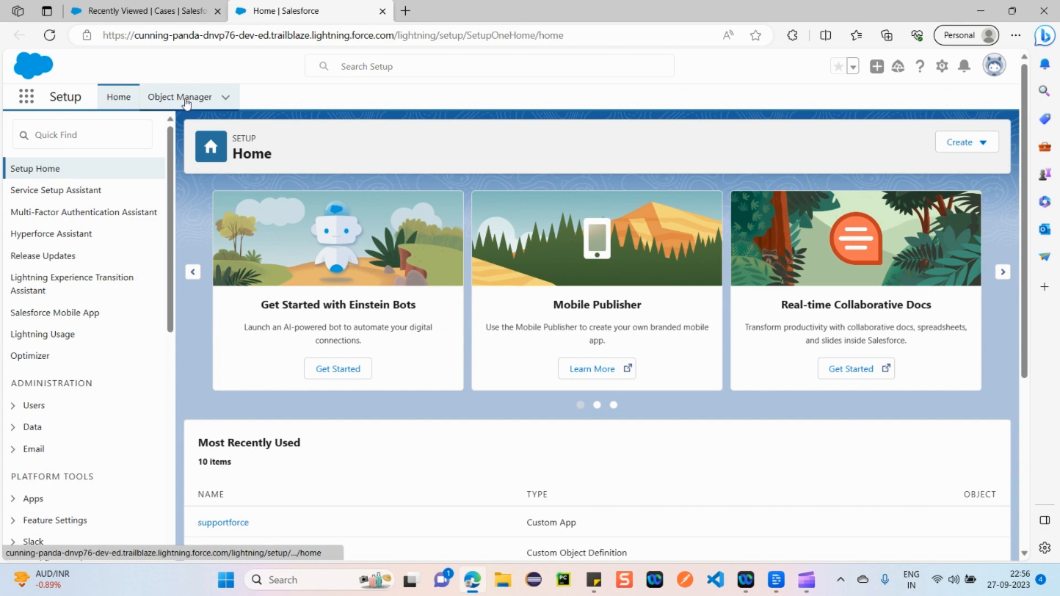
{"action": "left_click", "coordinate": [187, 101]}
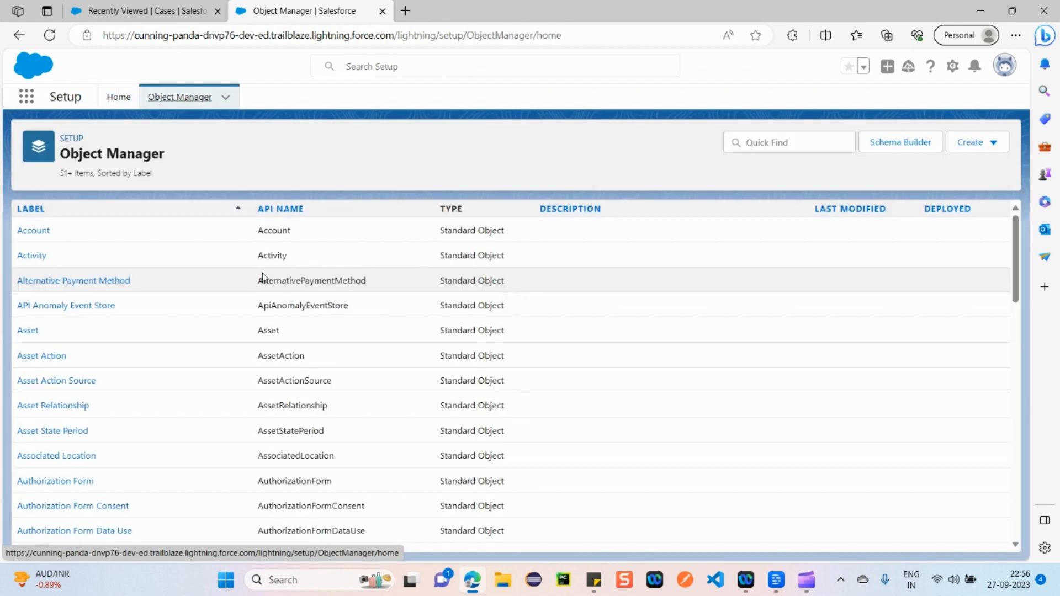
{"action": "left_click", "coordinate": [805, 145]}
{"action": "type", "text": "test"}
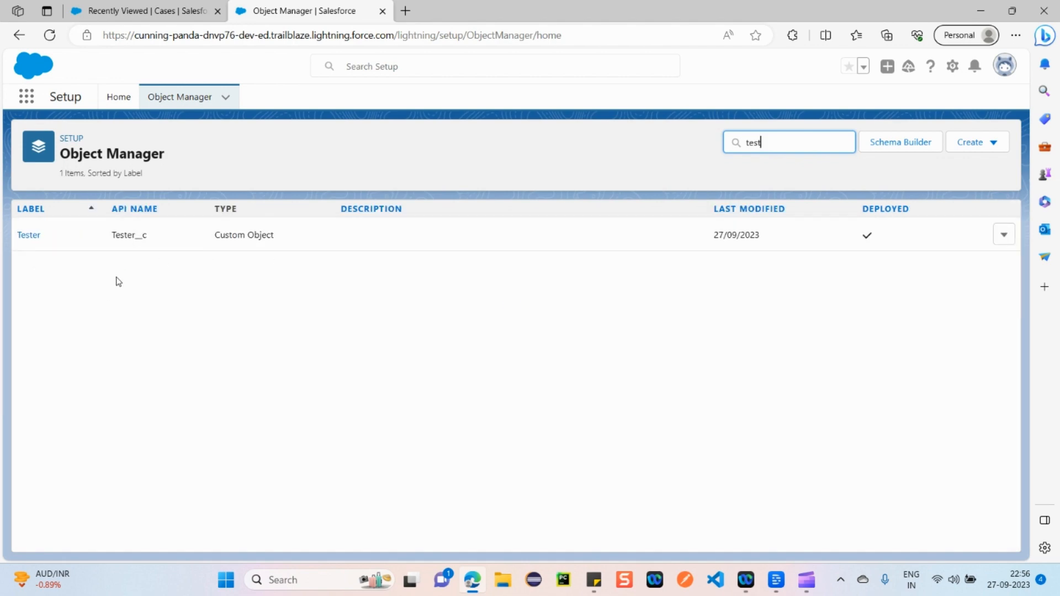
Step: Examine the Tester object's API name, type and last modified date in the object list
{"action": "triple_click", "coordinate": [210, 236]}
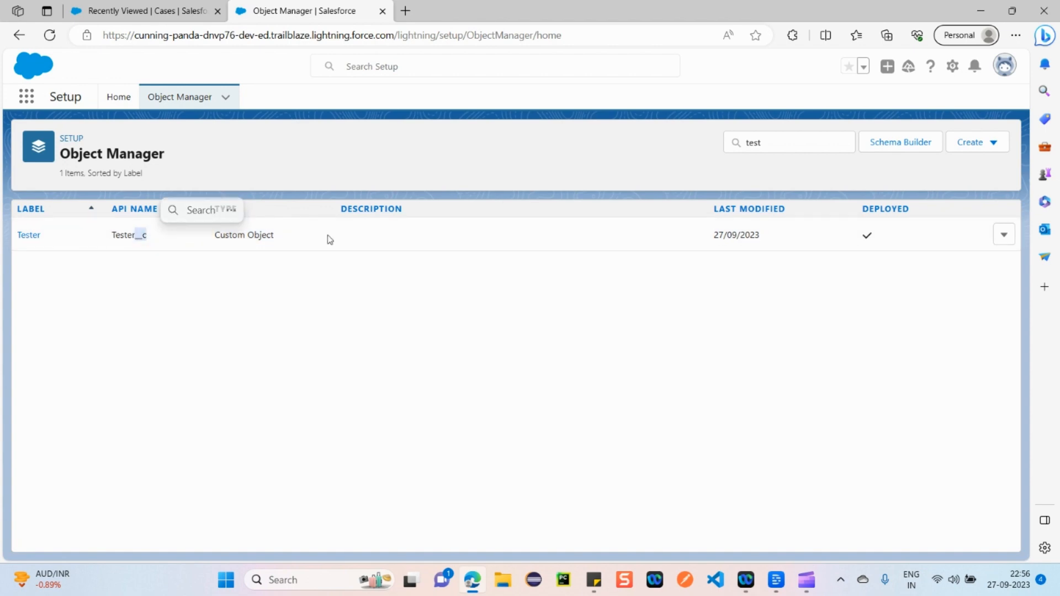
{"action": "left_click_drag", "start_coordinate": [326, 236], "coordinate": [44, 269]}
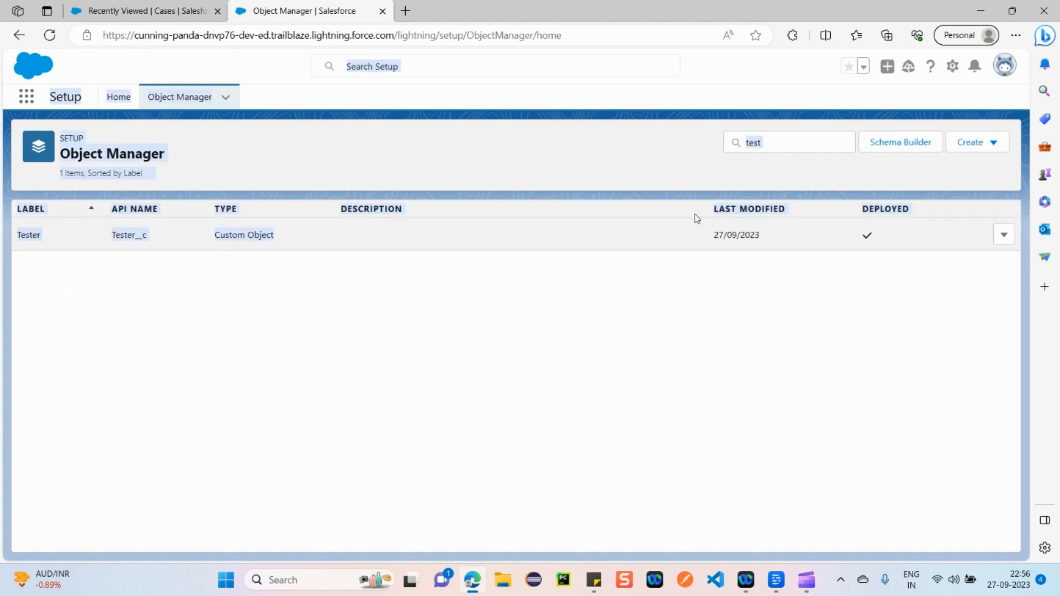
{"action": "left_click", "coordinate": [709, 236]}
{"action": "triple_click", "coordinate": [711, 237]}
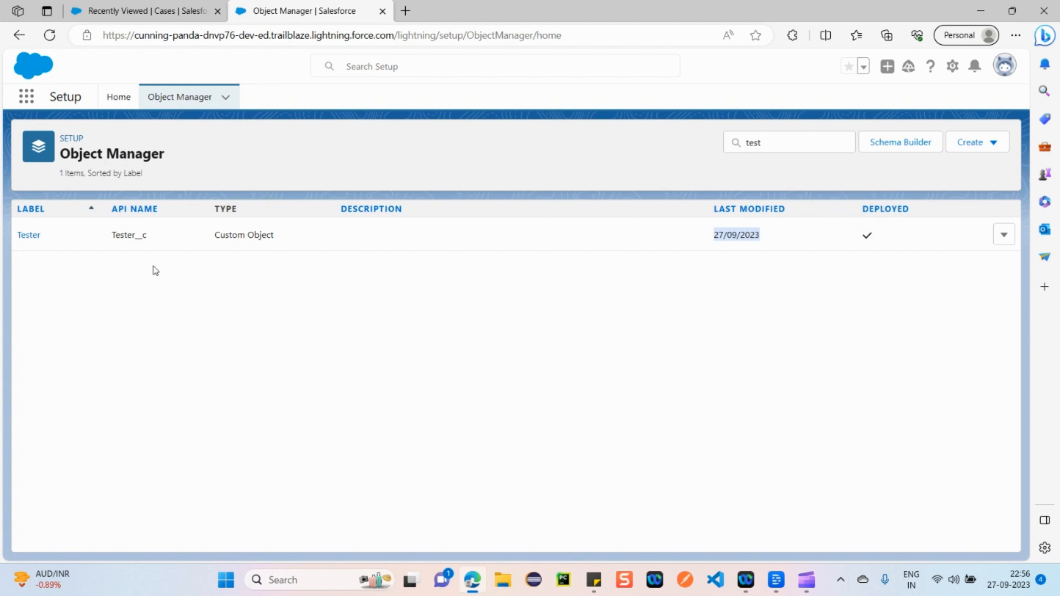
Step: Open the Tester object's Fields & Relationships and review its existing fields
{"action": "left_click", "coordinate": [29, 236]}
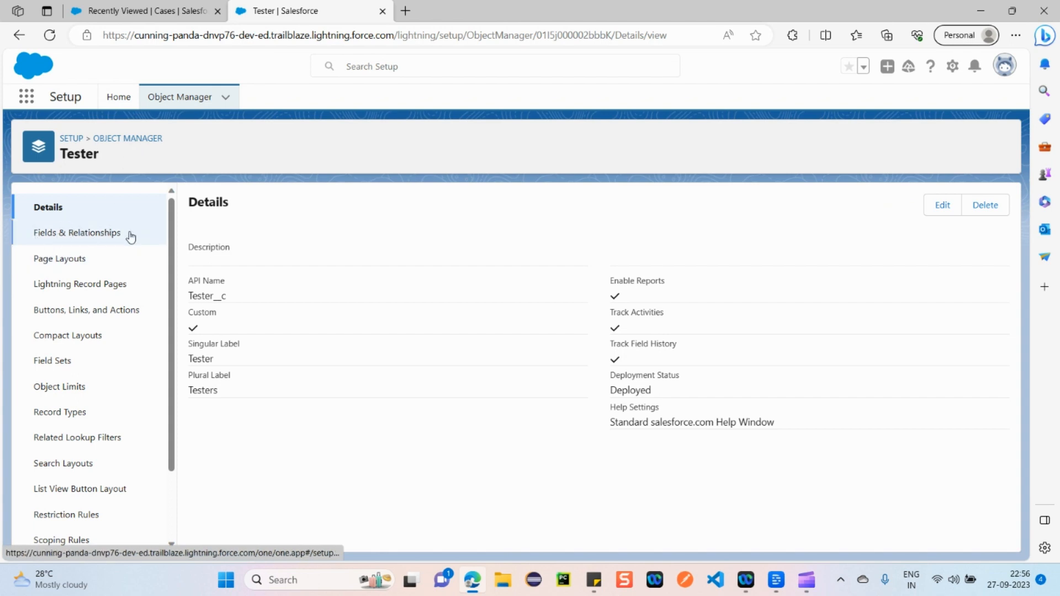
{"action": "left_click", "coordinate": [92, 235]}
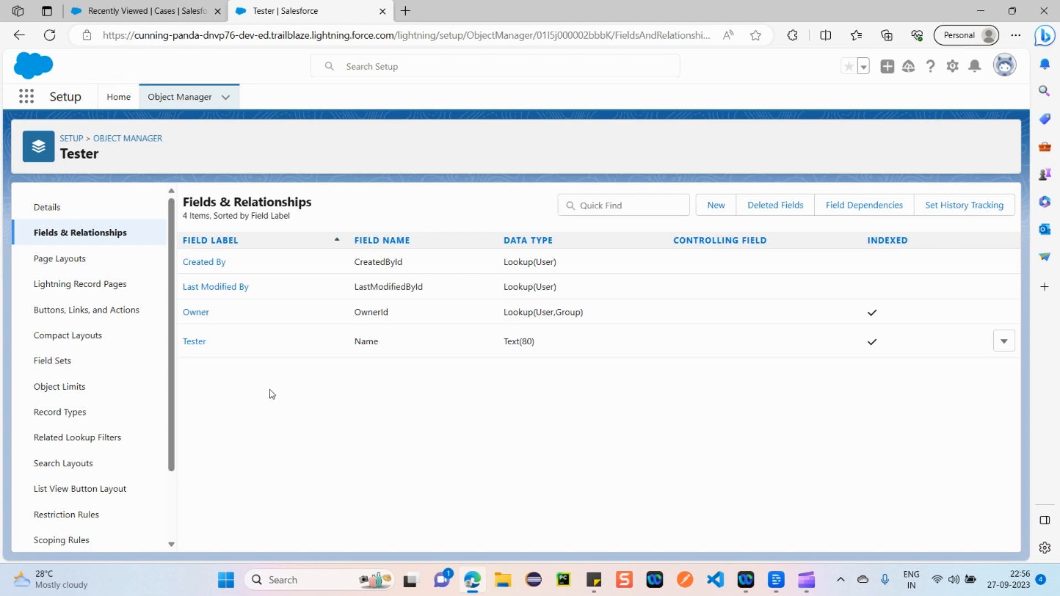
{"action": "left_click_drag", "start_coordinate": [575, 359], "coordinate": [321, 257]}
{"action": "left_click", "coordinate": [364, 402]}
{"action": "left_click_drag", "start_coordinate": [61, 153], "coordinate": [135, 153]}
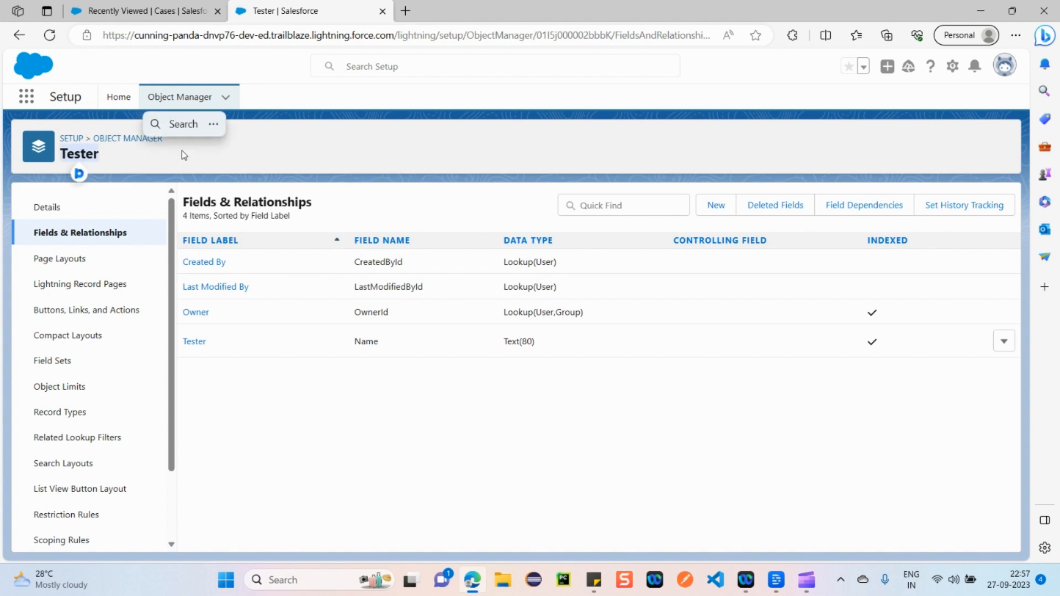
{"action": "left_click", "coordinate": [232, 155]}
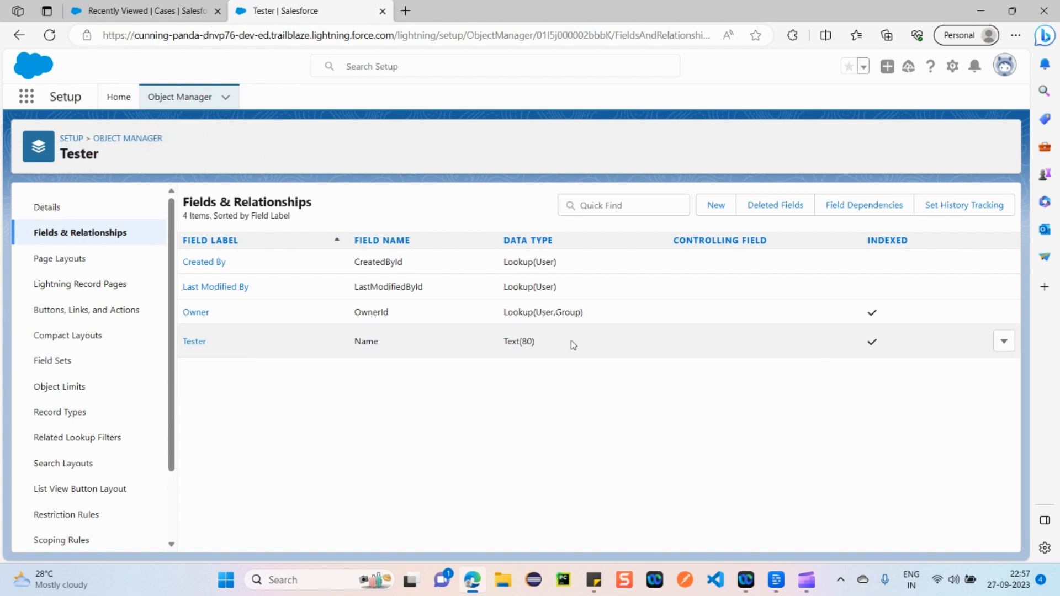
Step: Start a new custom field on the Tester object and review the available data types
{"action": "left_click", "coordinate": [716, 205]}
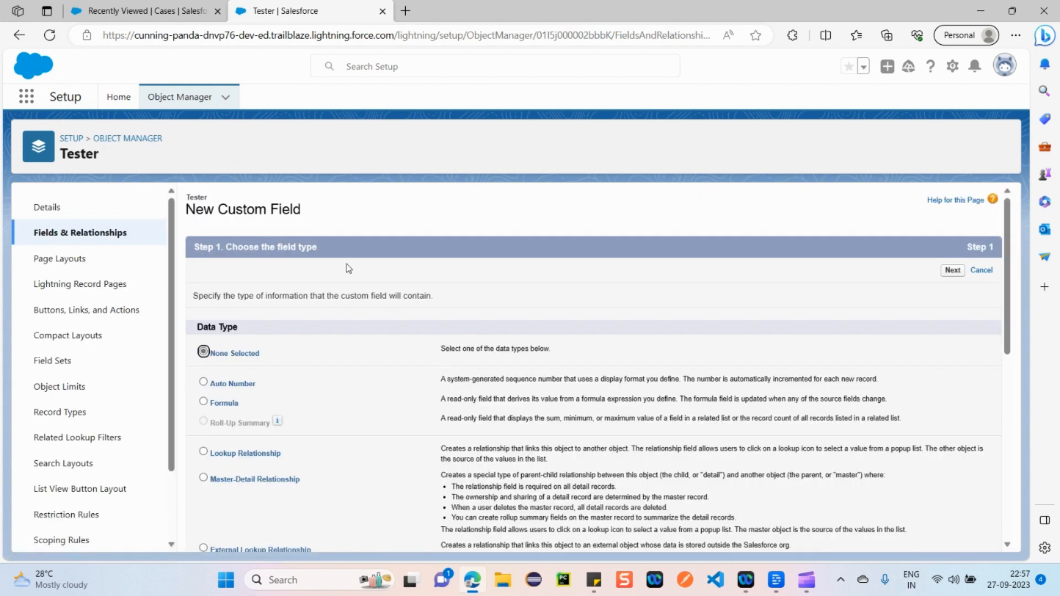
{"action": "scroll", "coordinate": [323, 342], "scroll_direction": "down", "scroll_amount": 8}
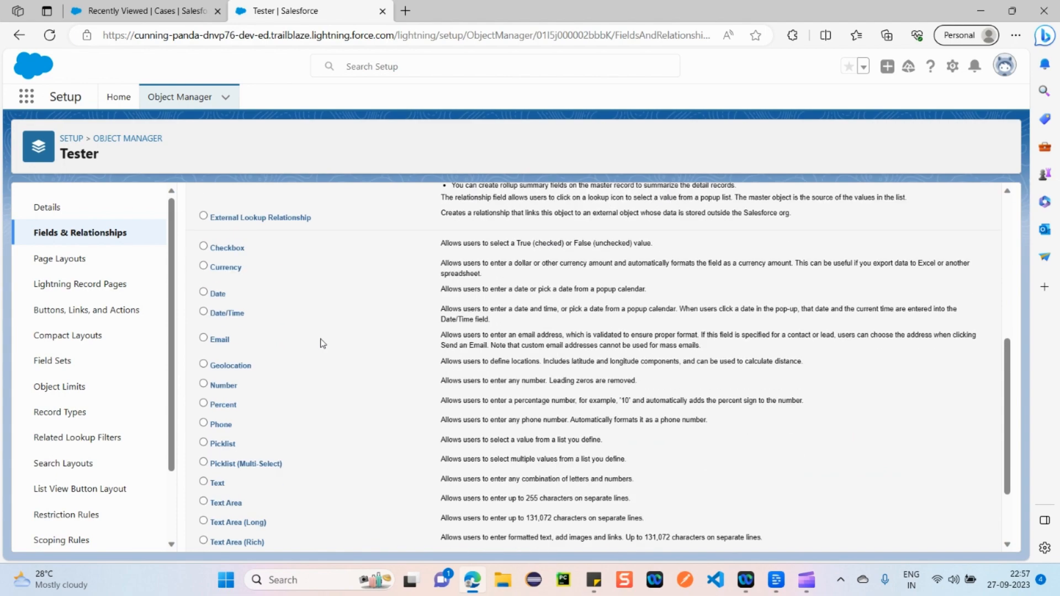
{"action": "scroll", "coordinate": [324, 343], "scroll_direction": "up", "scroll_amount": 10}
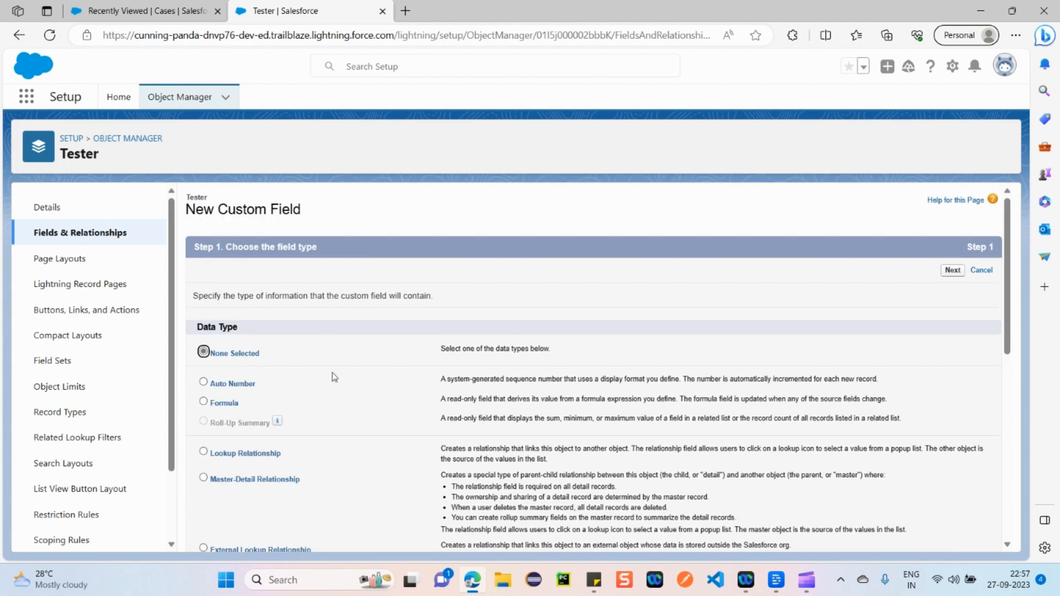
{"action": "scroll", "coordinate": [333, 392], "scroll_direction": "down", "scroll_amount": 1}
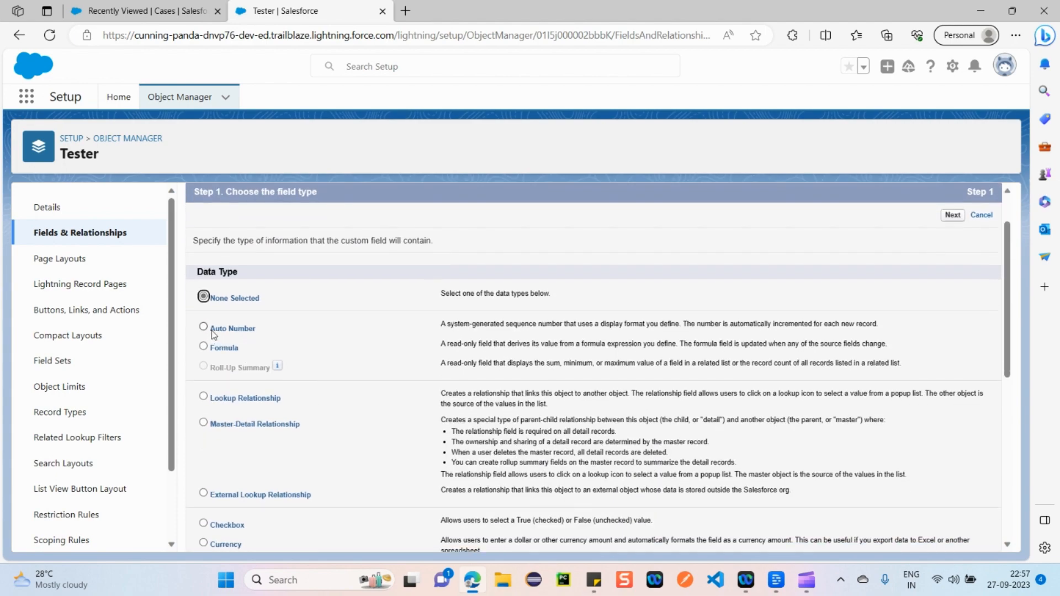
{"action": "left_click_drag", "start_coordinate": [211, 330], "coordinate": [269, 338]}
{"action": "left_click_drag", "start_coordinate": [54, 157], "coordinate": [121, 158]}
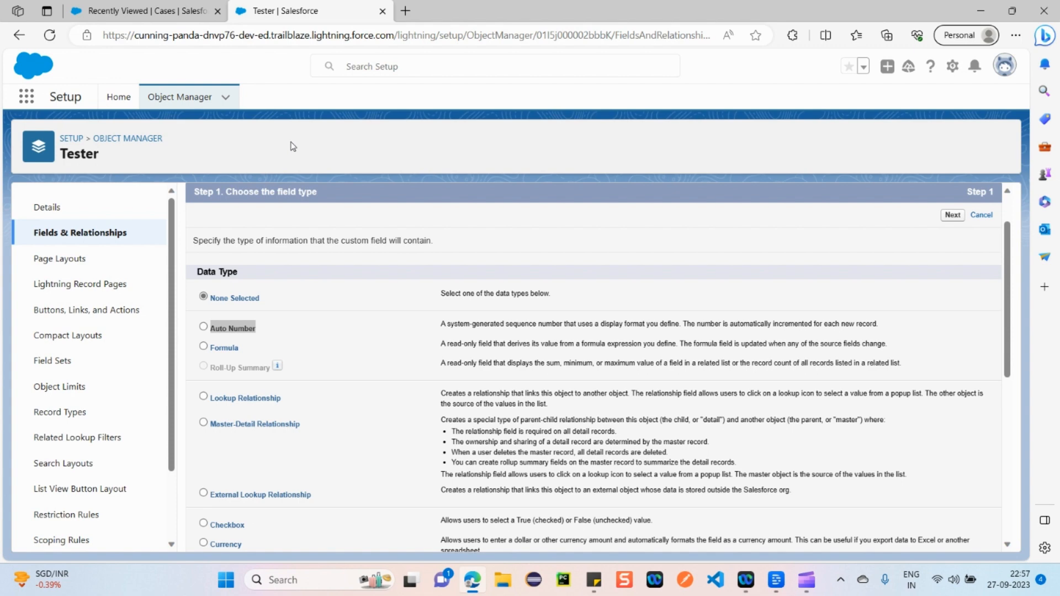
Step: Choose Auto Number as the data type of the new custom field
{"action": "left_click", "coordinate": [251, 329]}
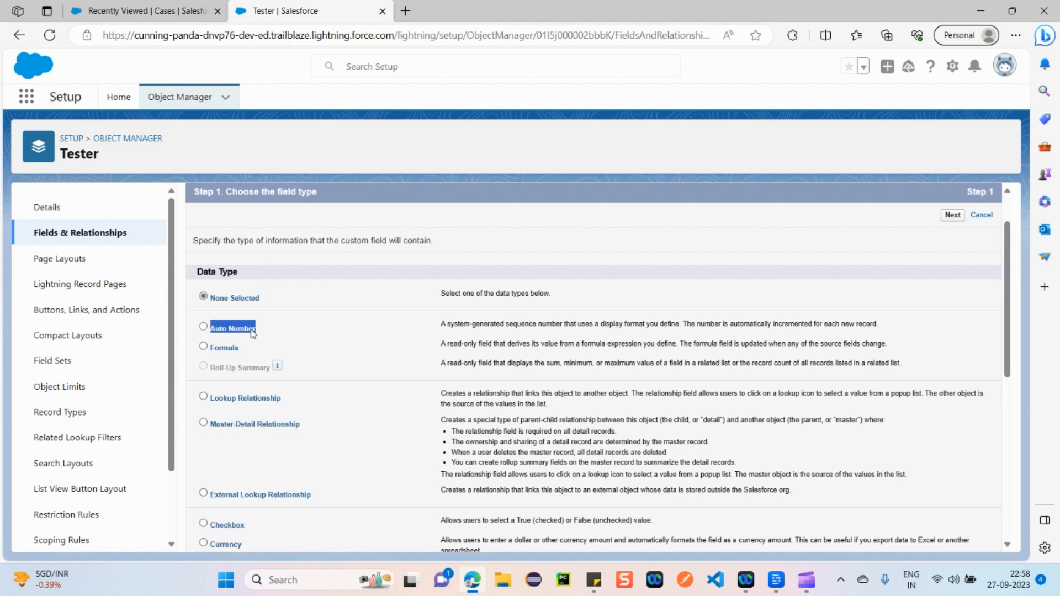
{"action": "left_click_drag", "start_coordinate": [267, 328], "coordinate": [190, 328]}
{"action": "left_click", "coordinate": [283, 327]}
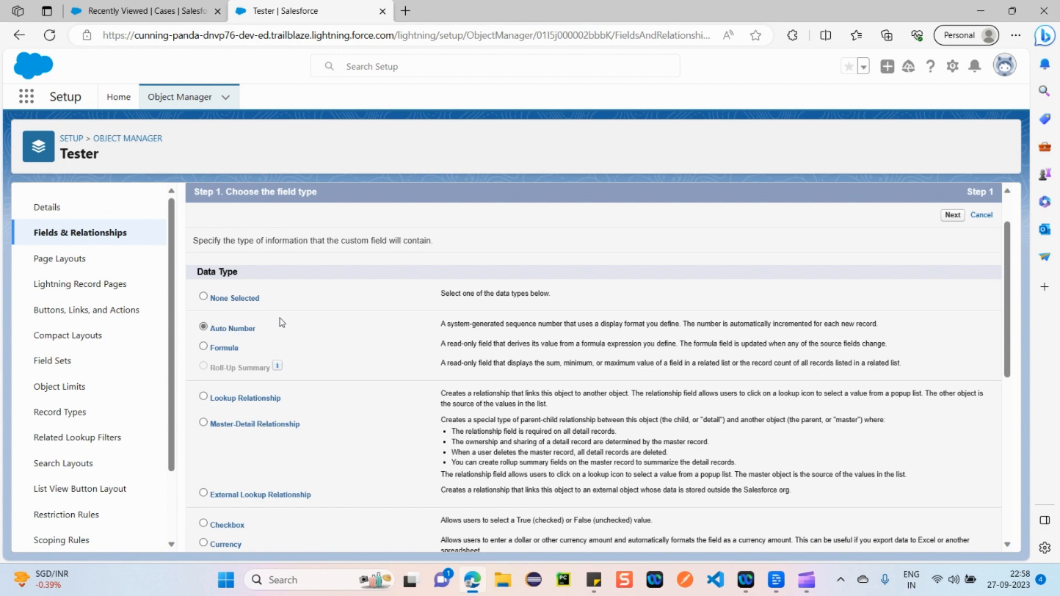
{"action": "triple_click", "coordinate": [270, 329]}
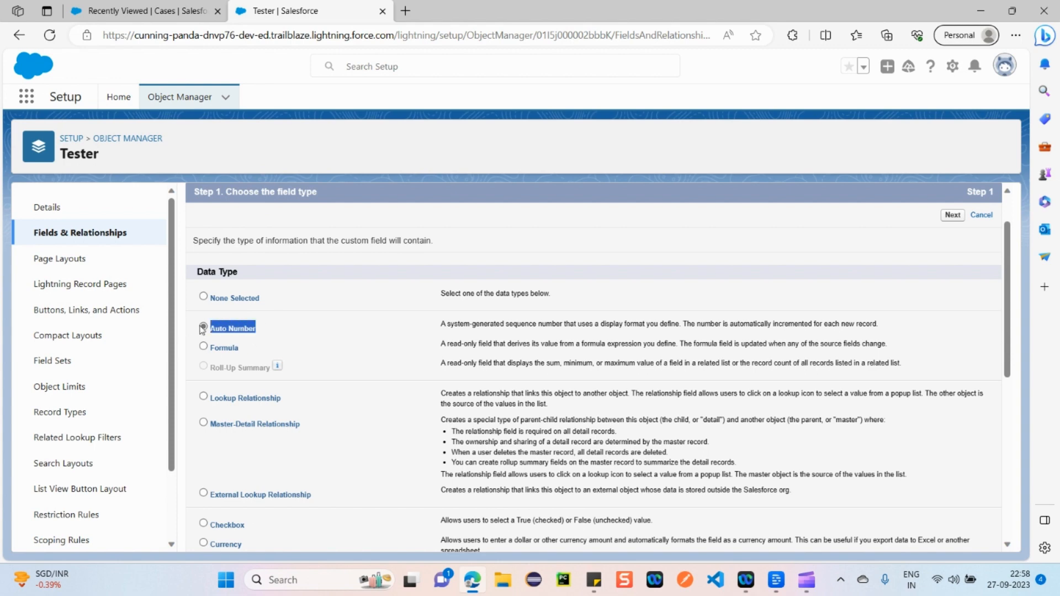
{"action": "scroll", "coordinate": [286, 330], "scroll_direction": "down", "scroll_amount": 1}
{"action": "scroll", "coordinate": [330, 328], "scroll_direction": "up", "scroll_amount": 1}
{"action": "left_click", "coordinate": [196, 355]}
{"action": "triple_click", "coordinate": [291, 329]}
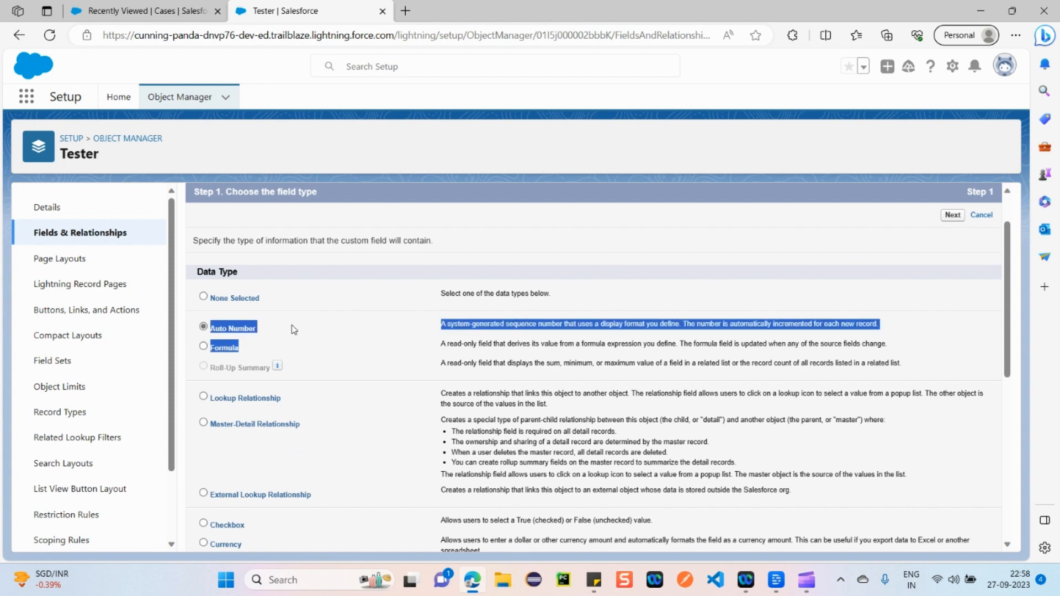
Step: Review the Auto Number and Formula data types and their descriptions for the new custom field
{"action": "left_click", "coordinate": [294, 329]}
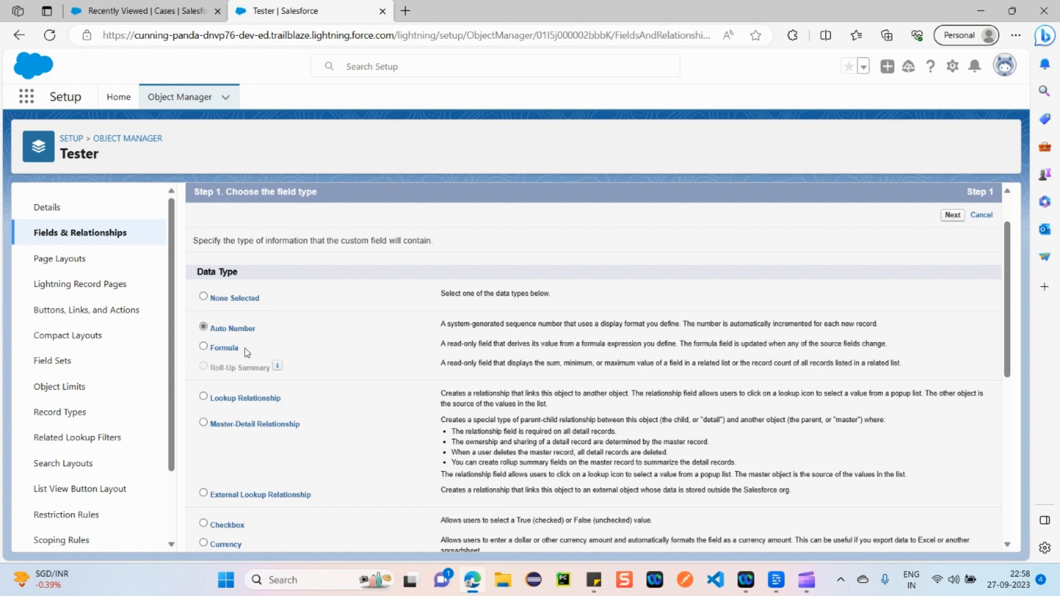
{"action": "left_click_drag", "start_coordinate": [245, 348], "coordinate": [210, 324]}
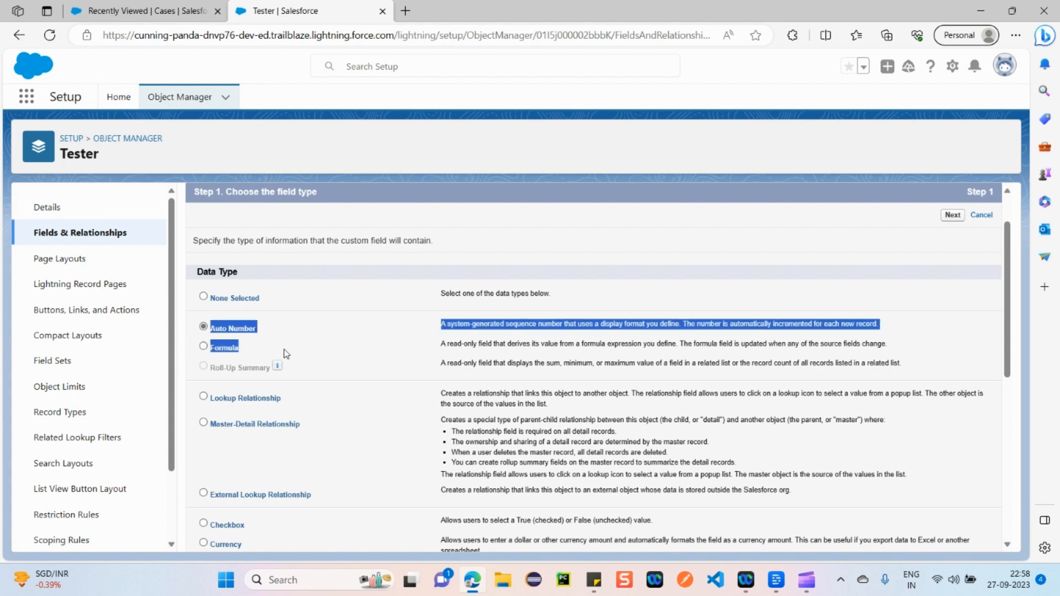
{"action": "left_click", "coordinate": [239, 357]}
{"action": "left_click_drag", "start_coordinate": [247, 355], "coordinate": [177, 348]}
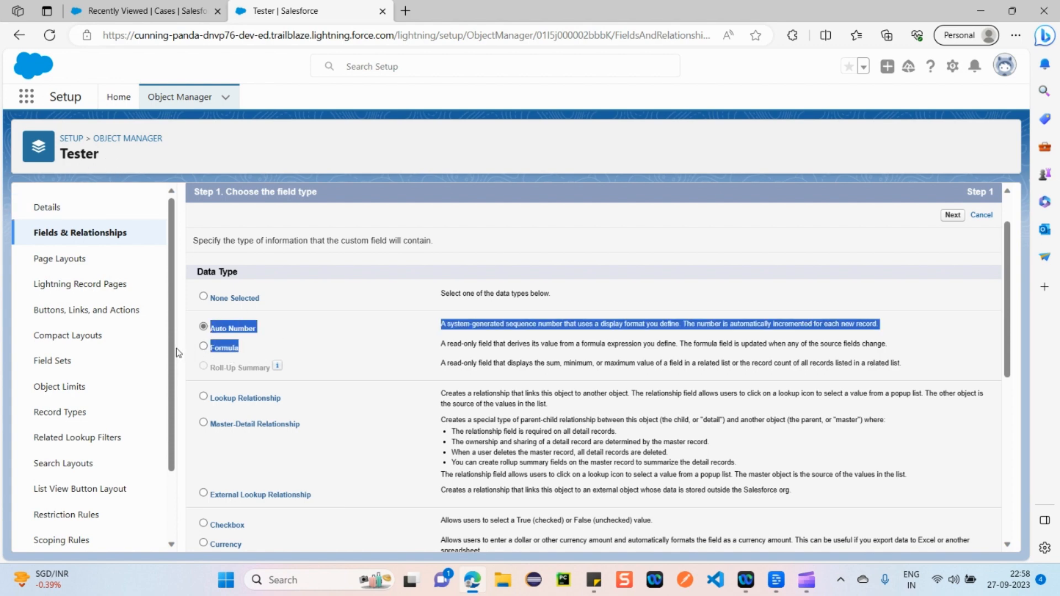
{"action": "left_click", "coordinate": [258, 348]}
Step: Examine the Lookup Relationship data type for linking the Tester object to another object
{"action": "scroll", "coordinate": [260, 350], "scroll_direction": "down", "scroll_amount": 2}
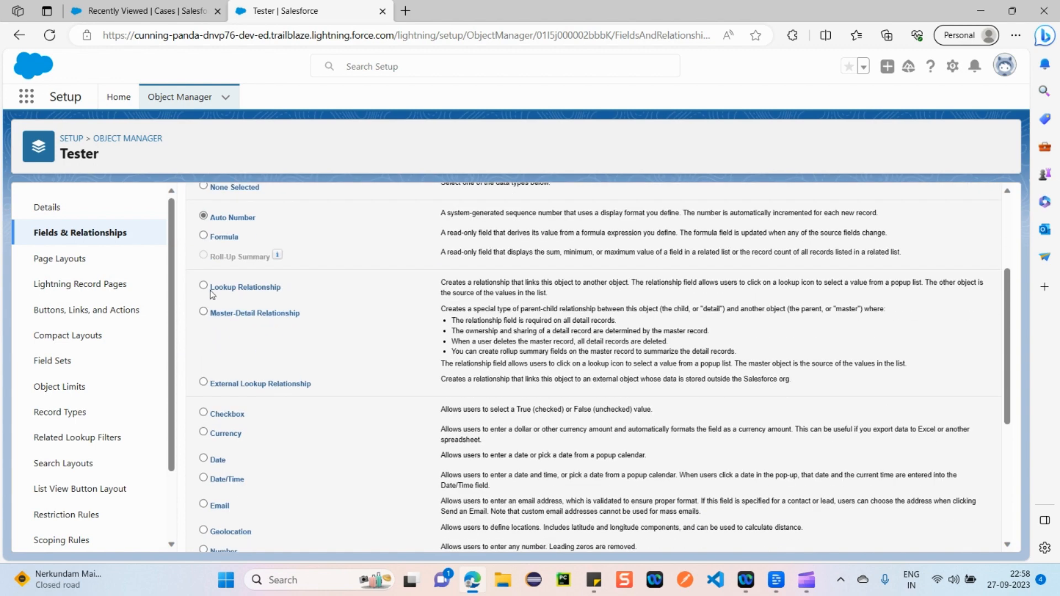
{"action": "left_click_drag", "start_coordinate": [210, 288], "coordinate": [293, 298]}
{"action": "left_click", "coordinate": [311, 291]}
{"action": "left_click_drag", "start_coordinate": [283, 288], "coordinate": [207, 293]}
{"action": "left_click_drag", "start_coordinate": [285, 291], "coordinate": [206, 291]}
{"action": "left_click", "coordinate": [277, 297]}
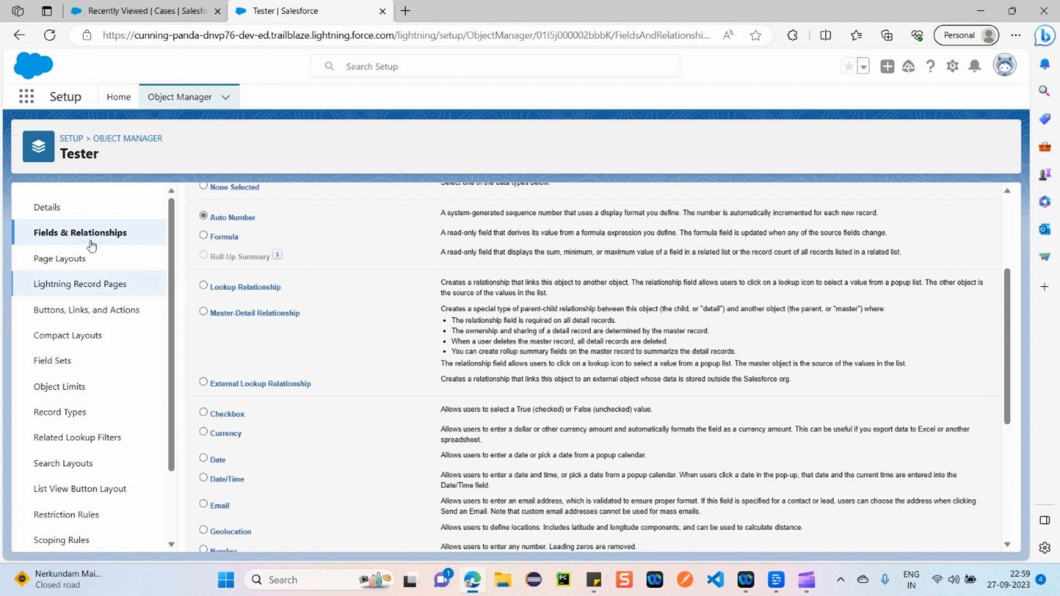
{"action": "double_click", "coordinate": [89, 154]}
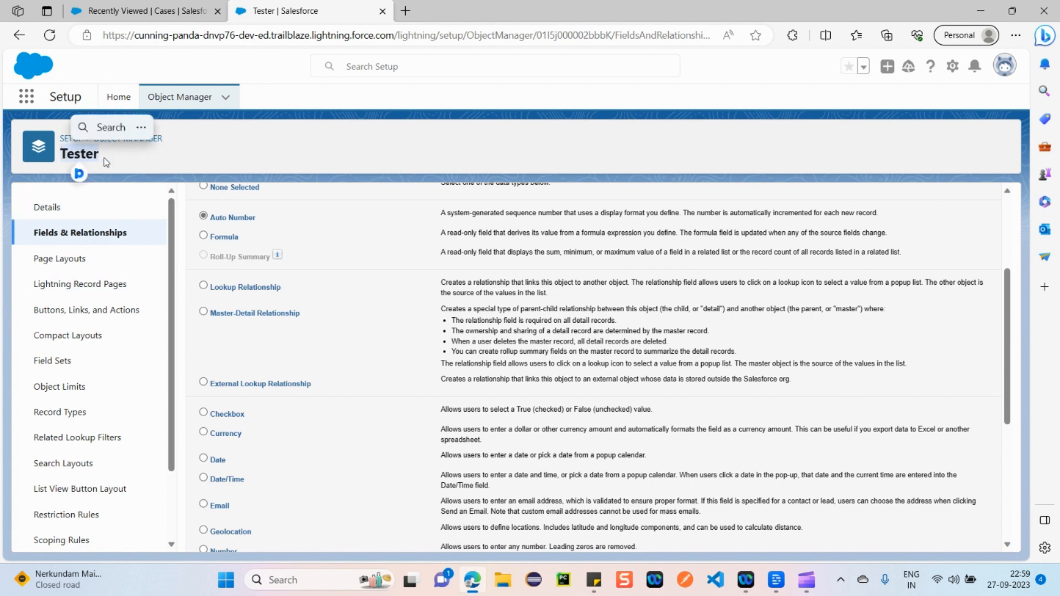
Step: Read the Master-Detail Relationship data type's description of the parent-child relationship and its rules
{"action": "scroll", "coordinate": [255, 344], "scroll_direction": "down", "scroll_amount": 1}
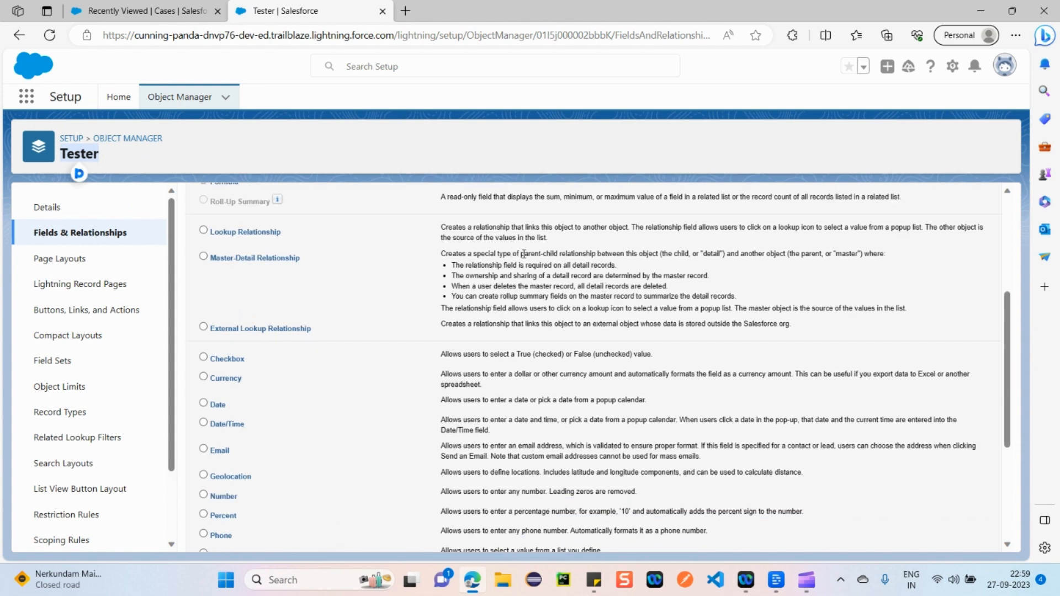
{"action": "left_click_drag", "start_coordinate": [519, 253], "coordinate": [751, 253]}
{"action": "left_click", "coordinate": [764, 286]}
{"action": "left_click_drag", "start_coordinate": [235, 260], "coordinate": [343, 259]}
{"action": "left_click", "coordinate": [346, 284]}
{"action": "left_click_drag", "start_coordinate": [915, 312], "coordinate": [422, 253]}
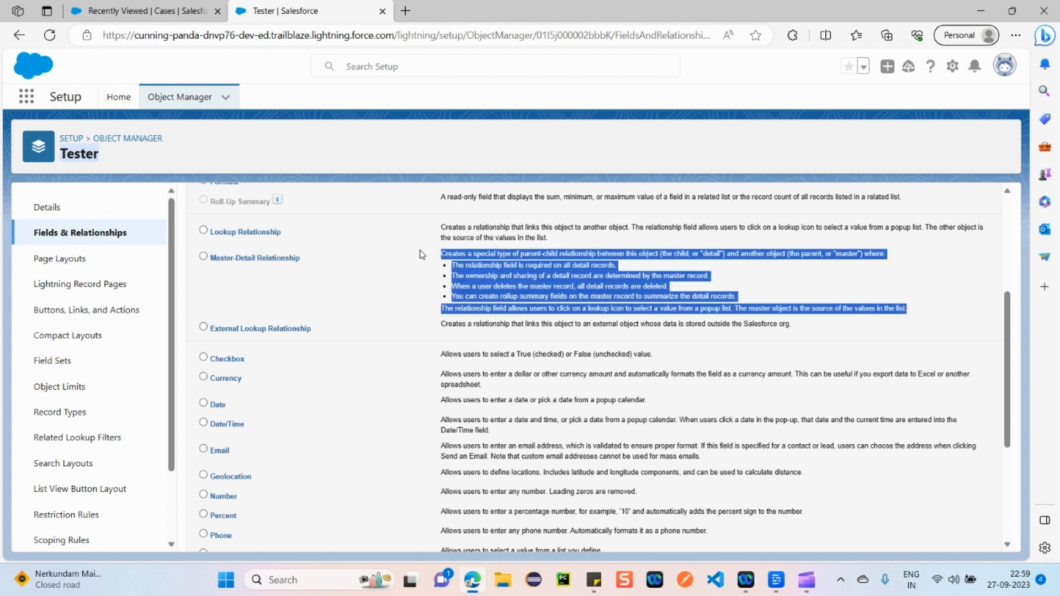
{"action": "left_click", "coordinate": [354, 273]}
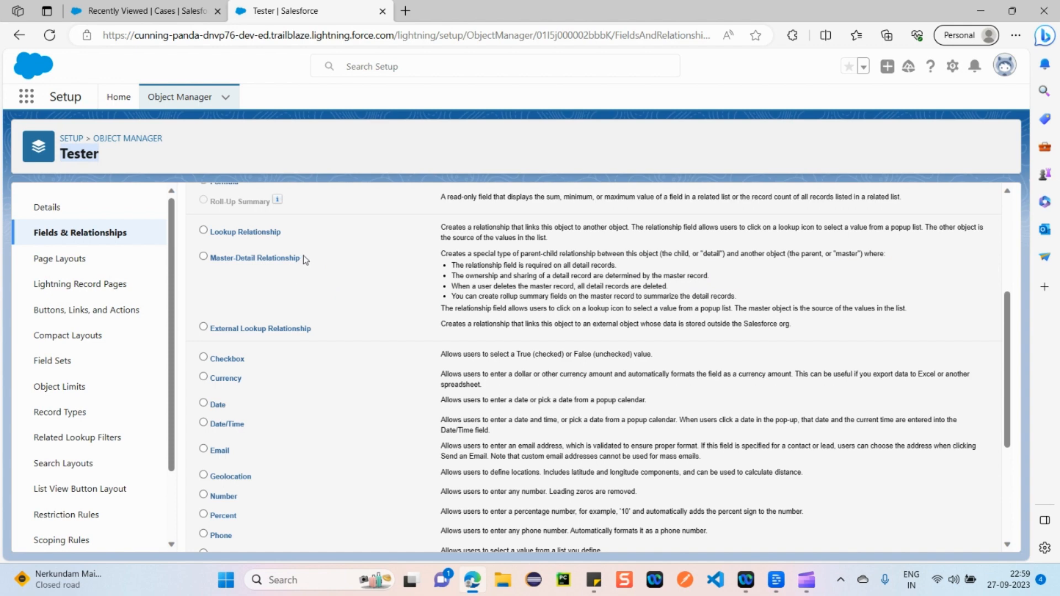
{"action": "left_click_drag", "start_coordinate": [303, 255], "coordinate": [208, 258]}
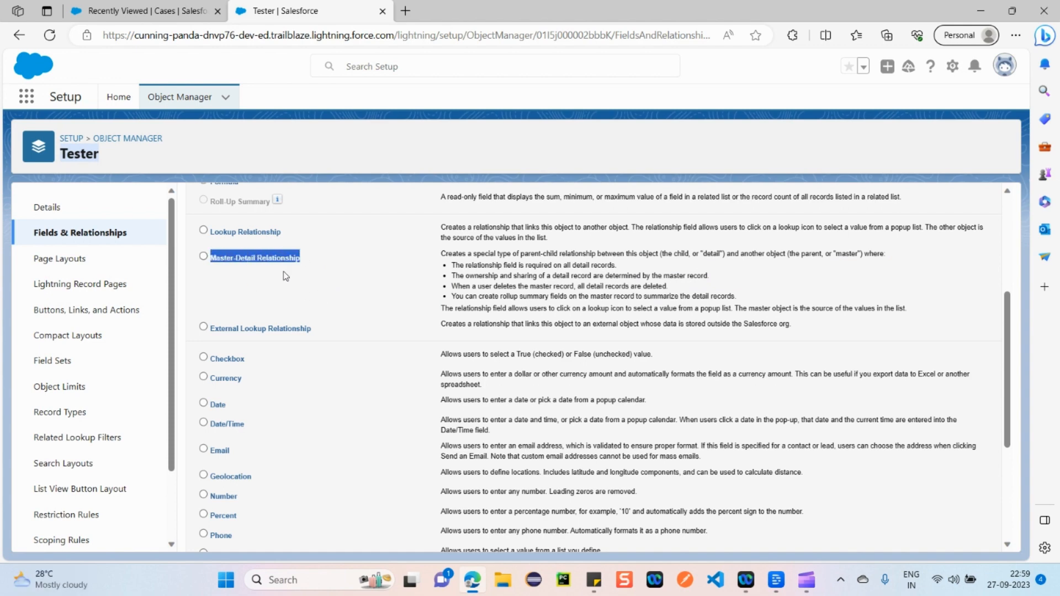
{"action": "left_click", "coordinate": [333, 292]}
Step: Examine the Checkbox and Currency data types in the field type list
{"action": "scroll", "coordinate": [330, 293], "scroll_direction": "down", "scroll_amount": 1}
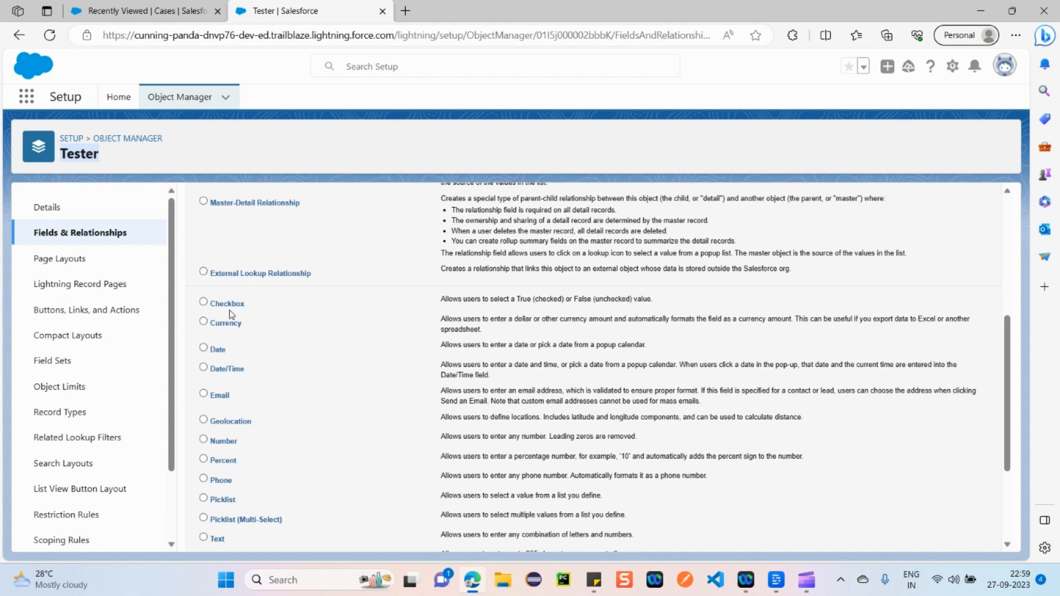
{"action": "left_click_drag", "start_coordinate": [213, 306], "coordinate": [253, 305]}
{"action": "left_click", "coordinate": [245, 326]}
{"action": "double_click", "coordinate": [246, 326]}
{"action": "left_click", "coordinate": [264, 330]}
{"action": "left_click_drag", "start_coordinate": [248, 324], "coordinate": [267, 347]}
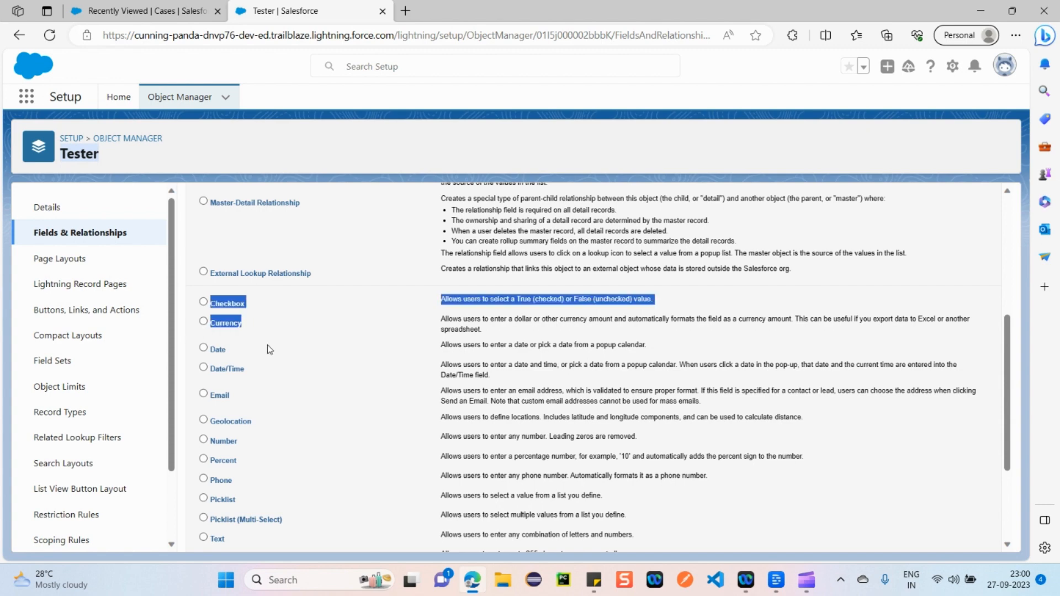
Step: Examine the Date, Date/Time and Email data types in the field type list
{"action": "left_click", "coordinate": [248, 349]}
{"action": "triple_click", "coordinate": [234, 350]}
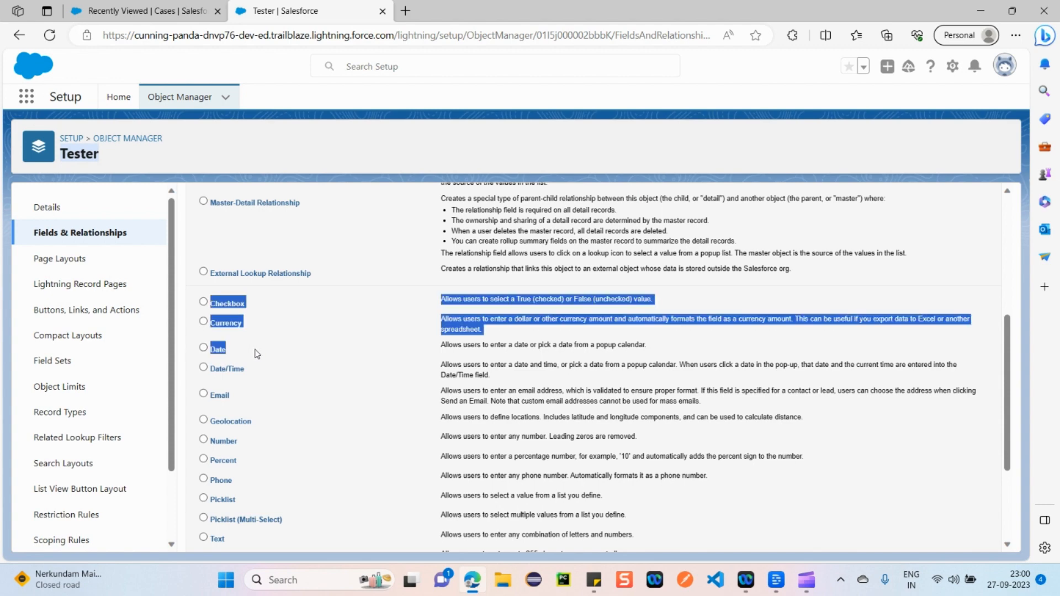
{"action": "left_click", "coordinate": [244, 355]}
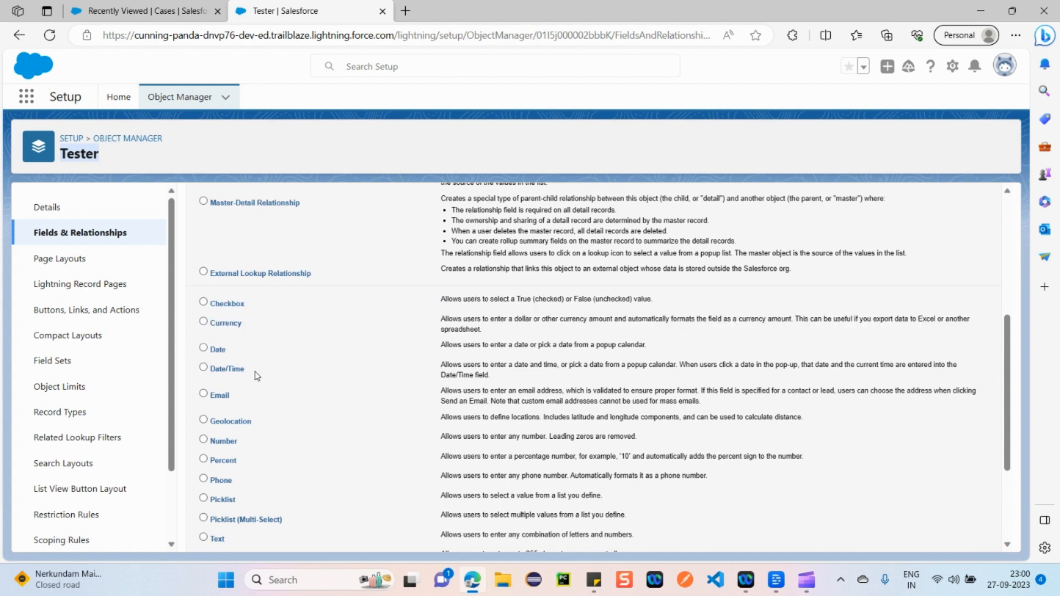
{"action": "triple_click", "coordinate": [232, 379]}
{"action": "left_click", "coordinate": [231, 382]}
{"action": "double_click", "coordinate": [233, 369]}
{"action": "scroll", "coordinate": [261, 389], "scroll_direction": "down", "scroll_amount": 1}
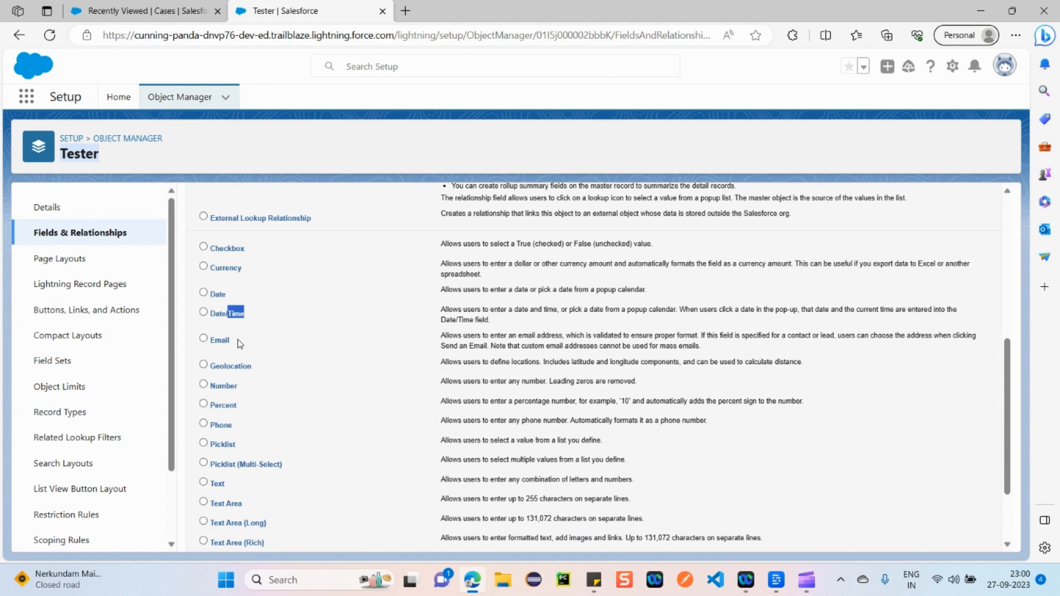
{"action": "double_click", "coordinate": [220, 340]}
Step: Examine the Geolocation, Number, Percent and Phone data types, including how Phone formats its entries
{"action": "scroll", "coordinate": [263, 362], "scroll_direction": "down", "scroll_amount": 1}
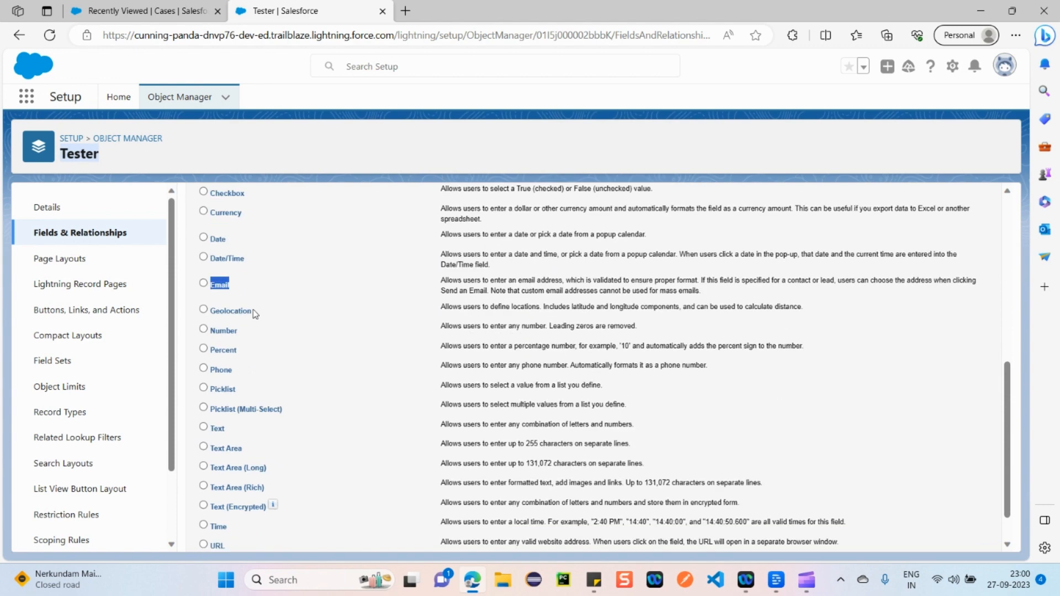
{"action": "left_click_drag", "start_coordinate": [254, 311], "coordinate": [201, 316]}
{"action": "left_click", "coordinate": [247, 322]}
{"action": "double_click", "coordinate": [246, 316]}
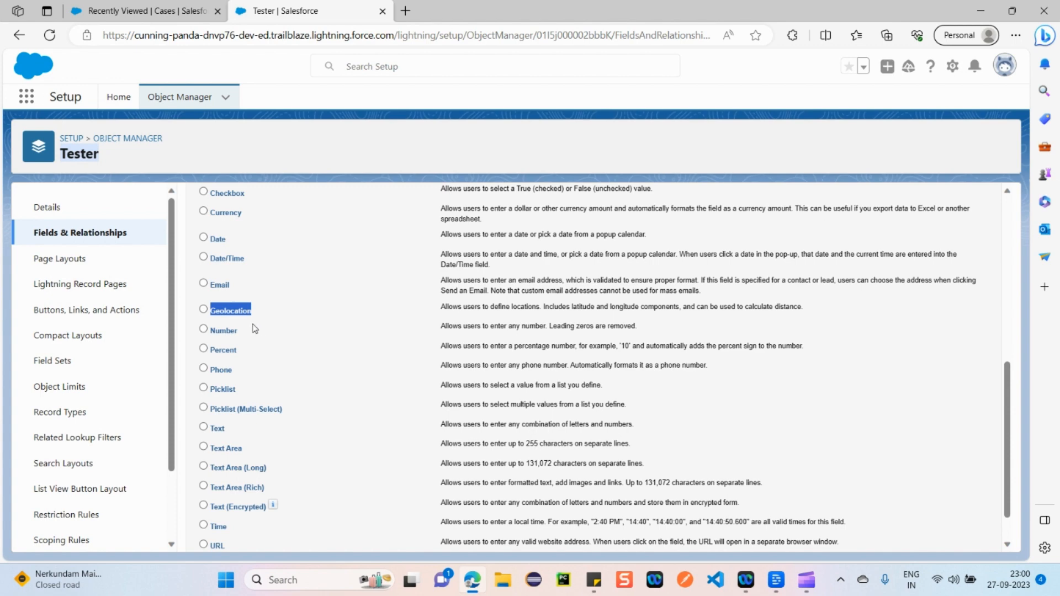
{"action": "left_click_drag", "start_coordinate": [239, 332], "coordinate": [197, 333]}
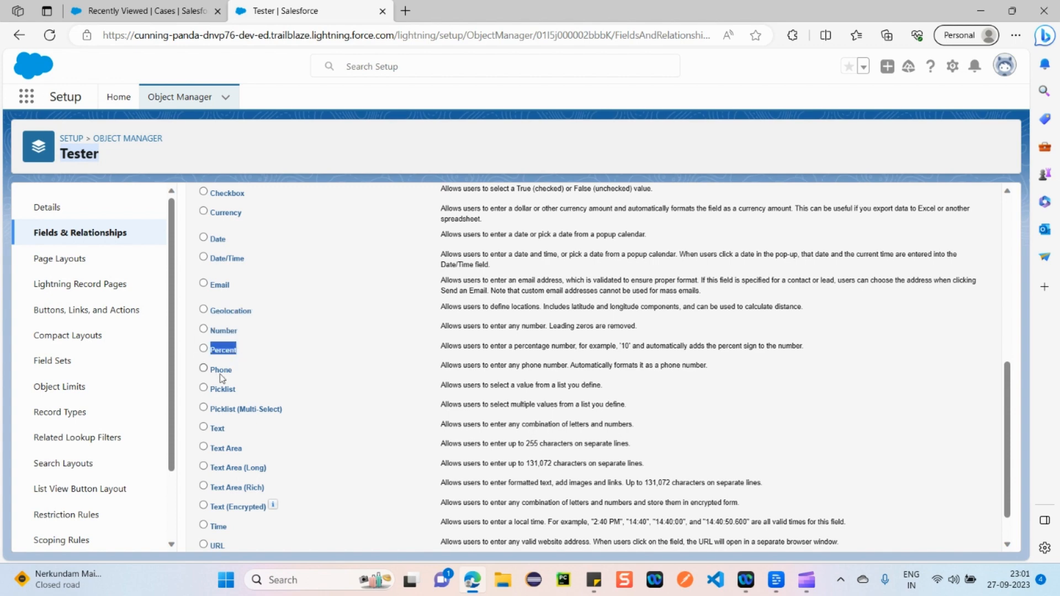
{"action": "left_click_drag", "start_coordinate": [234, 377], "coordinate": [208, 373]}
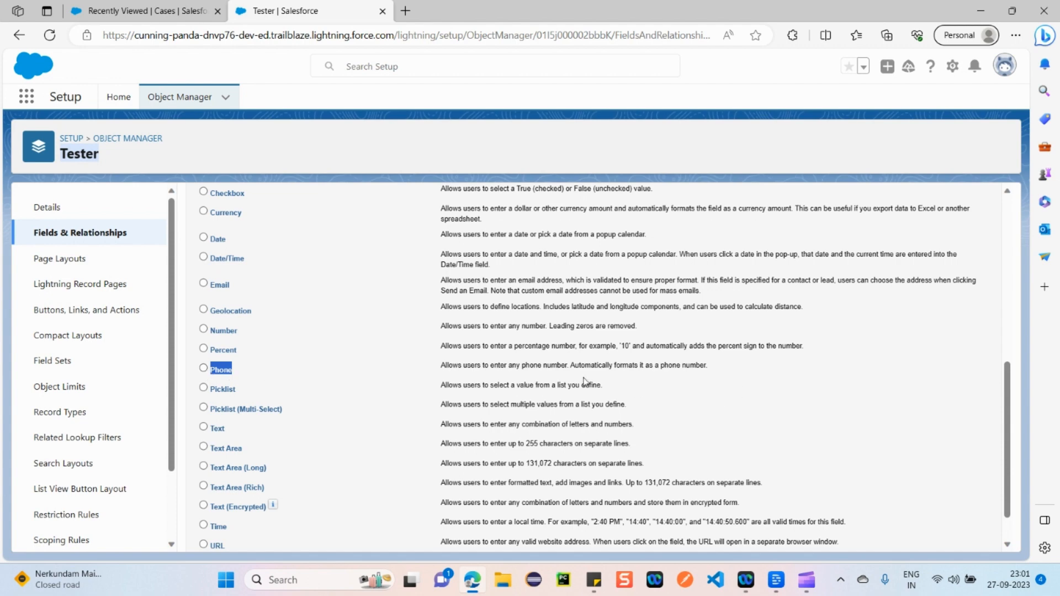
{"action": "left_click_drag", "start_coordinate": [568, 365], "coordinate": [715, 365]}
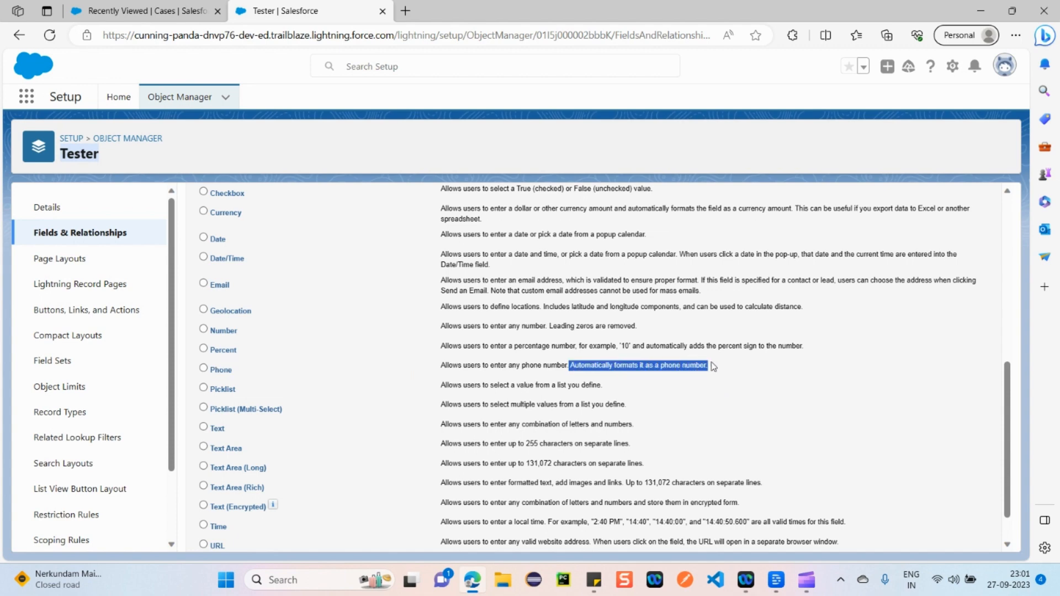
{"action": "left_click", "coordinate": [694, 385]}
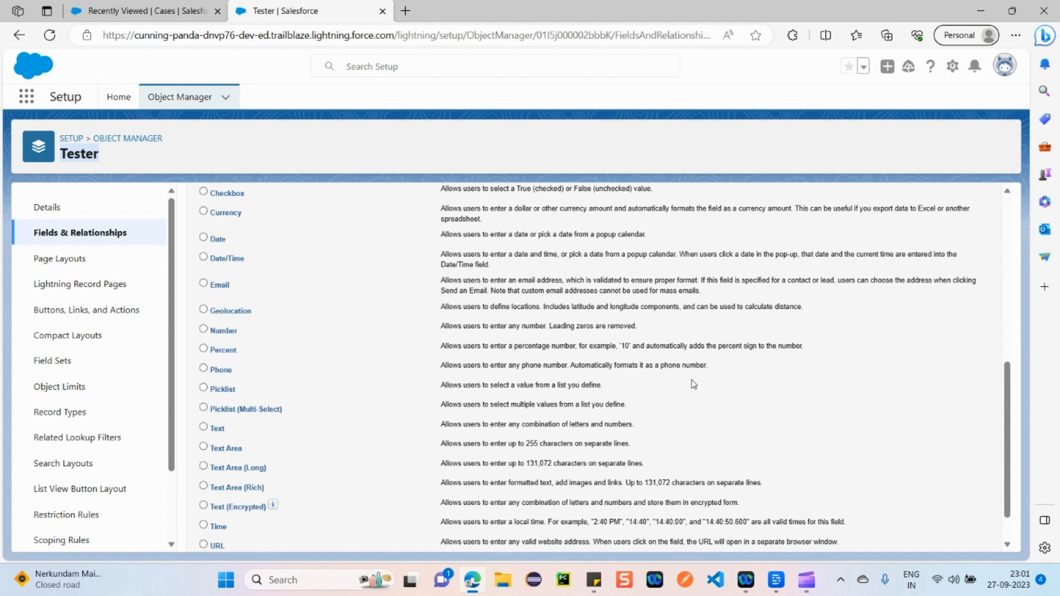
Step: Compare the Picklist and Picklist (Multi-Select) data types
{"action": "double_click", "coordinate": [241, 395]}
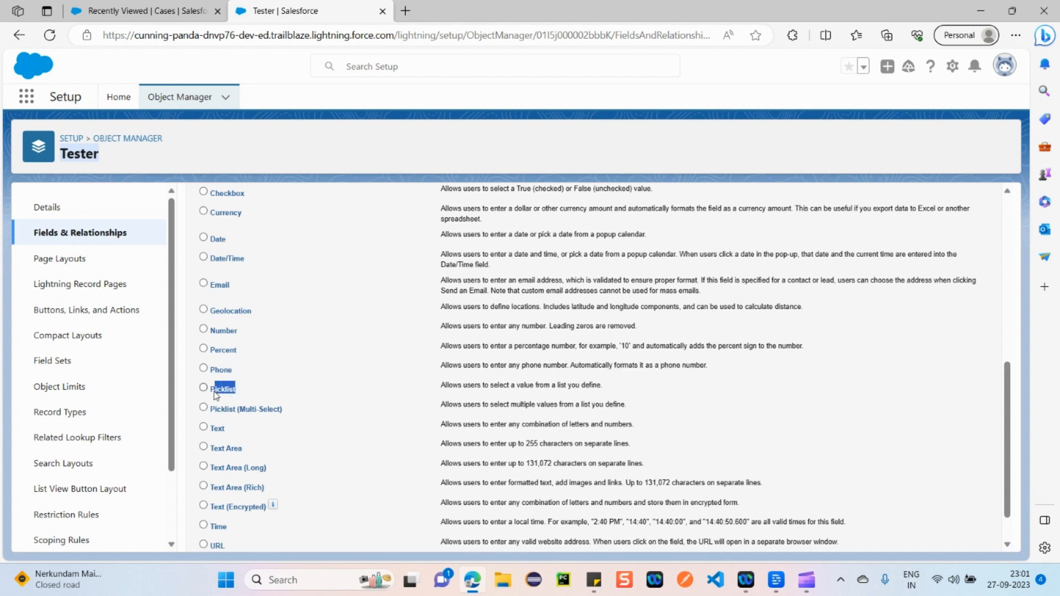
{"action": "left_click_drag", "start_coordinate": [244, 392], "coordinate": [201, 390]}
{"action": "left_click", "coordinate": [263, 391]}
{"action": "left_click_drag", "start_coordinate": [230, 393], "coordinate": [202, 391]}
{"action": "left_click", "coordinate": [247, 392]}
{"action": "left_click_drag", "start_coordinate": [246, 389], "coordinate": [209, 392]}
{"action": "left_click_drag", "start_coordinate": [289, 410], "coordinate": [208, 409]}
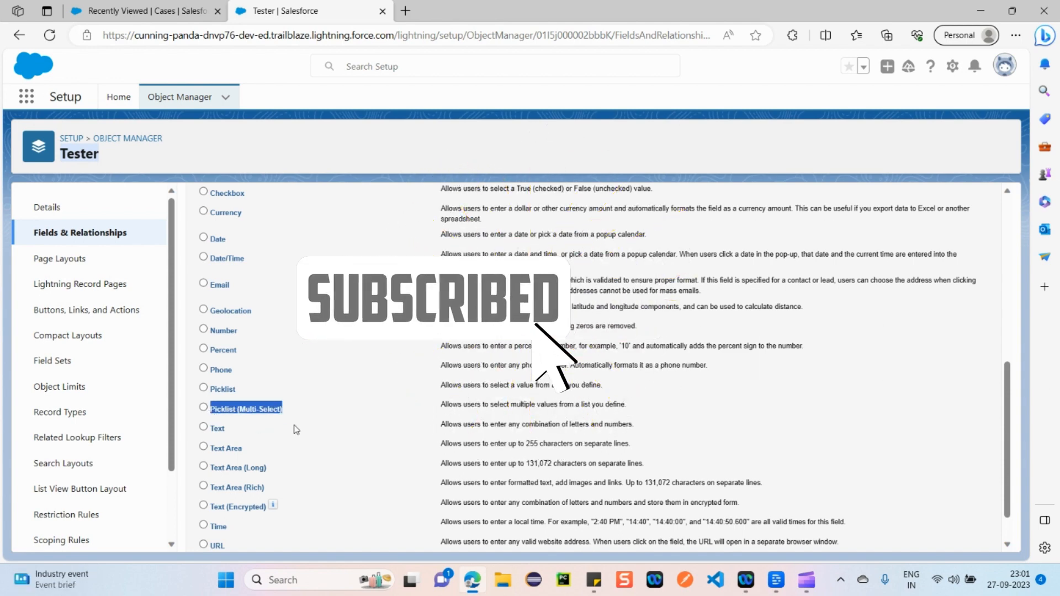
Step: Review the Text and Text Area data types, including the allowed characters and the Text Area length limit
{"action": "scroll", "coordinate": [295, 422], "scroll_direction": "down", "scroll_amount": 1}
{"action": "left_click", "coordinate": [253, 391]}
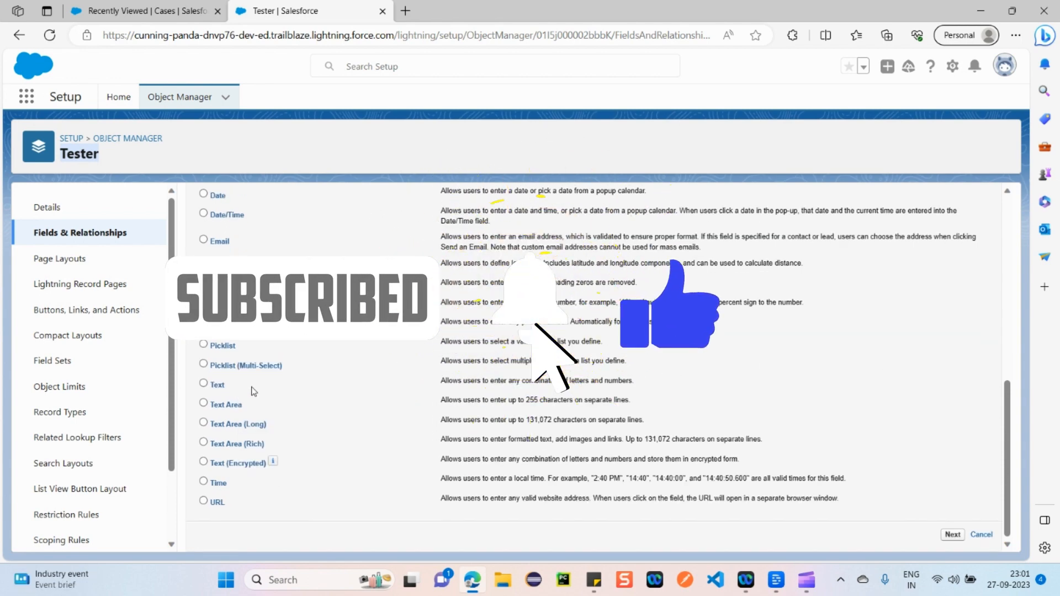
{"action": "left_click_drag", "start_coordinate": [252, 387], "coordinate": [205, 385]}
{"action": "left_click", "coordinate": [249, 401]}
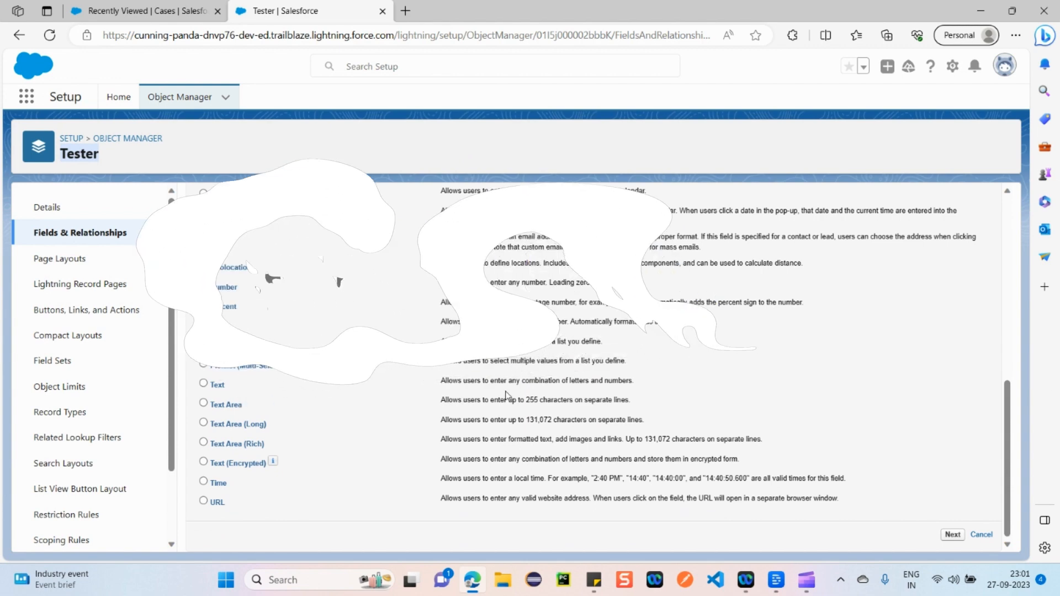
{"action": "left_click_drag", "start_coordinate": [445, 381], "coordinate": [615, 377]}
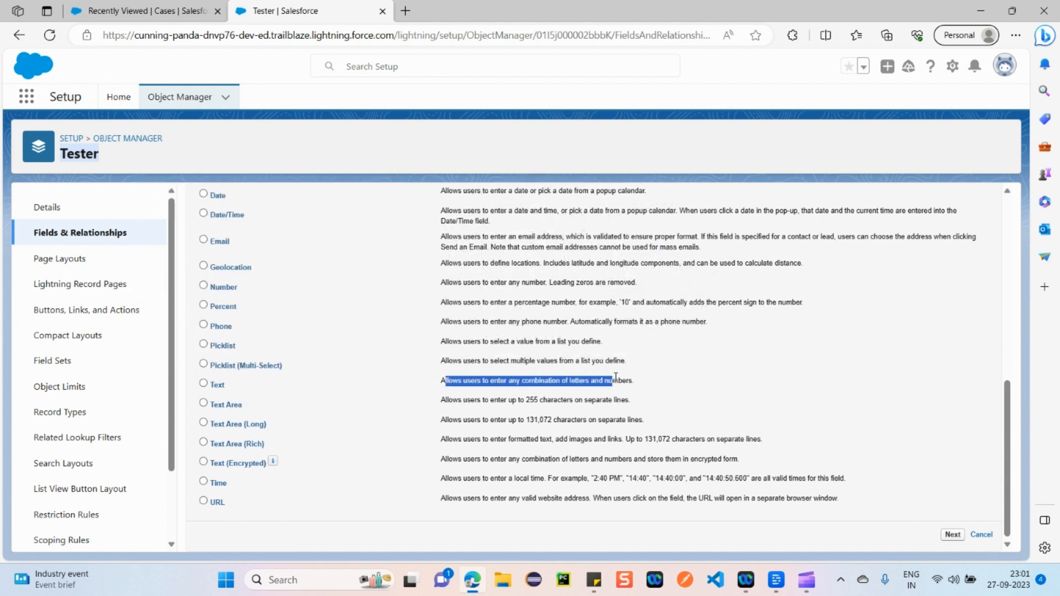
{"action": "left_click", "coordinate": [424, 391]}
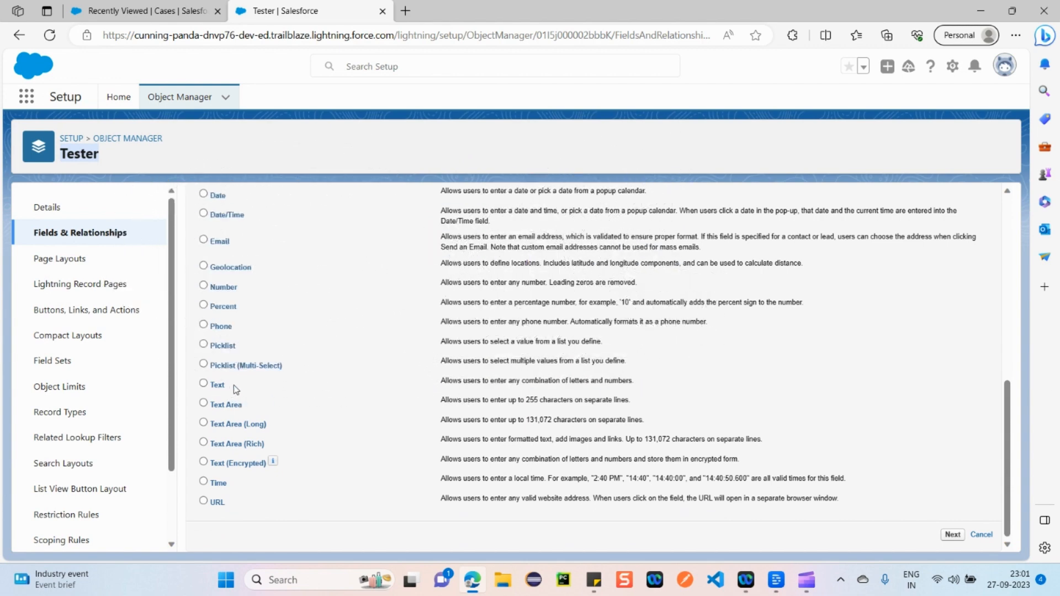
{"action": "left_click_drag", "start_coordinate": [234, 385], "coordinate": [313, 393]}
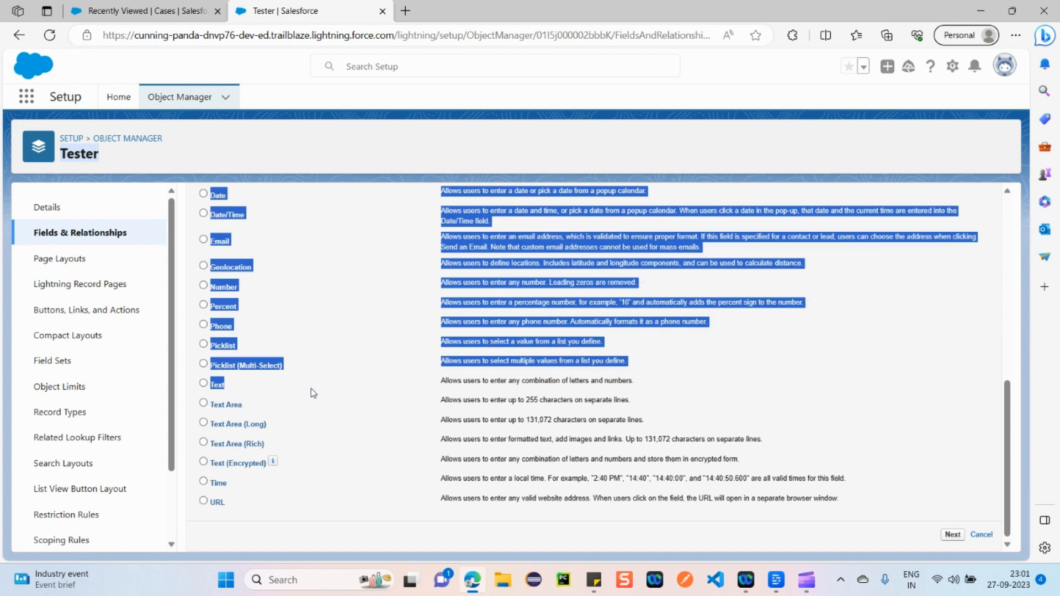
{"action": "left_click", "coordinate": [244, 407]}
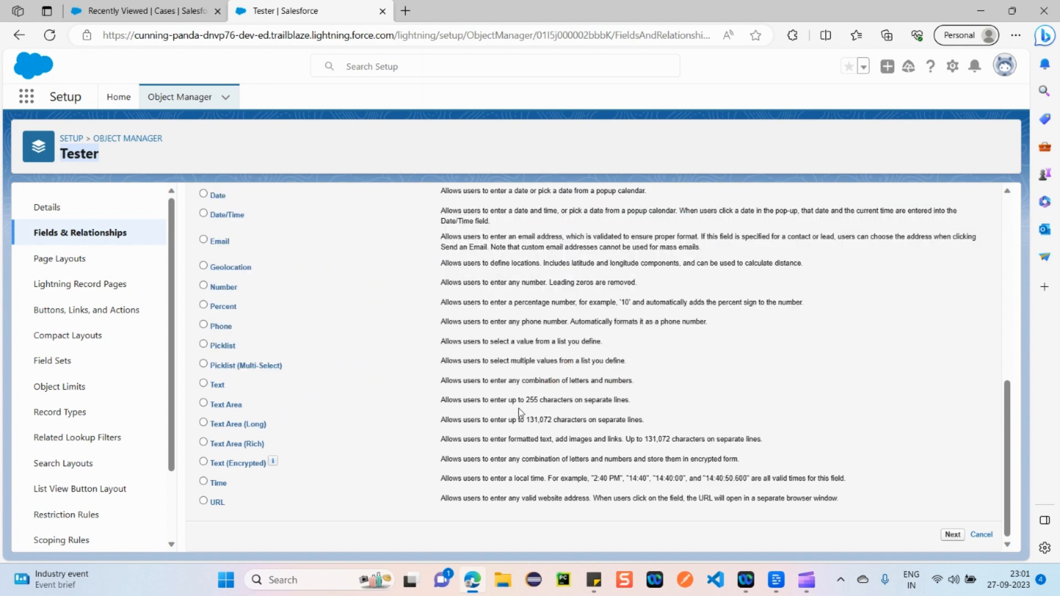
{"action": "left_click_drag", "start_coordinate": [524, 400], "coordinate": [635, 411]}
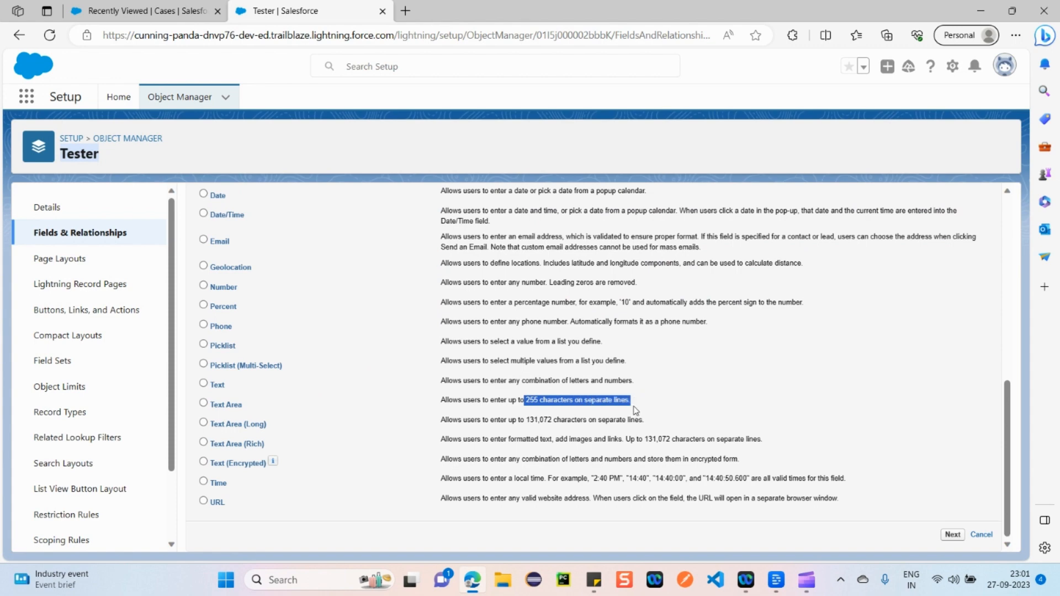
Step: Examine the Text Area (Long) data type in the field type list
{"action": "left_click_drag", "start_coordinate": [268, 432], "coordinate": [211, 445]}
{"action": "left_click", "coordinate": [293, 435]}
{"action": "left_click", "coordinate": [275, 425]}
{"action": "left_click", "coordinate": [274, 447]}
{"action": "left_click", "coordinate": [274, 449]}
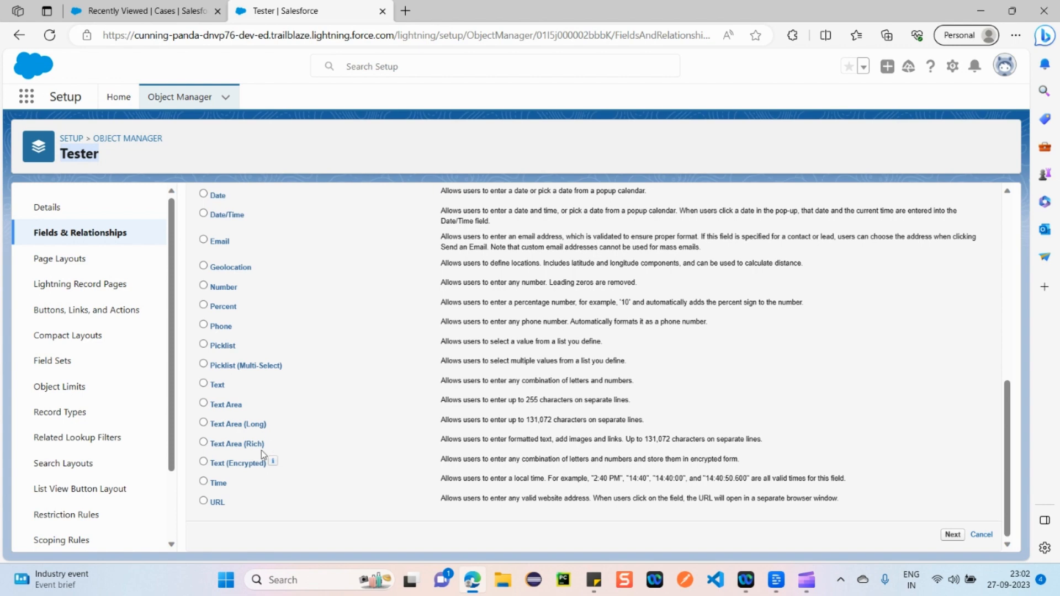
Step: Review the Text Area (Rich) data type's formatting support and the Text (Encrypted) data type
{"action": "left_click_drag", "start_coordinate": [264, 447], "coordinate": [213, 451]}
{"action": "left_click", "coordinate": [278, 447]}
{"action": "left_click_drag", "start_coordinate": [489, 440], "coordinate": [731, 441]}
{"action": "left_click", "coordinate": [326, 439]}
{"action": "left_click_drag", "start_coordinate": [278, 442], "coordinate": [197, 444]}
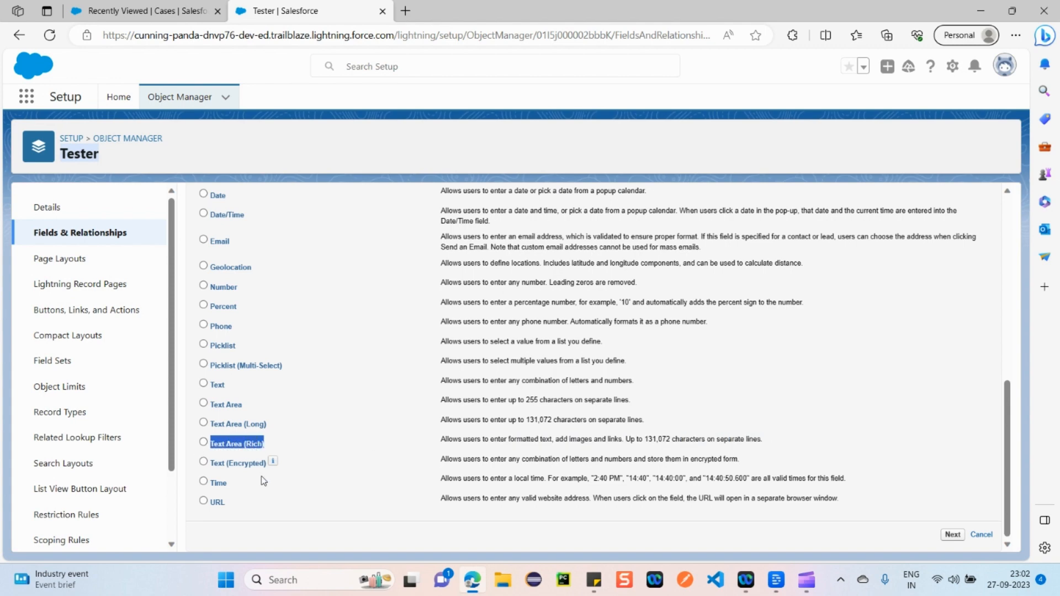
{"action": "left_click", "coordinate": [286, 472]}
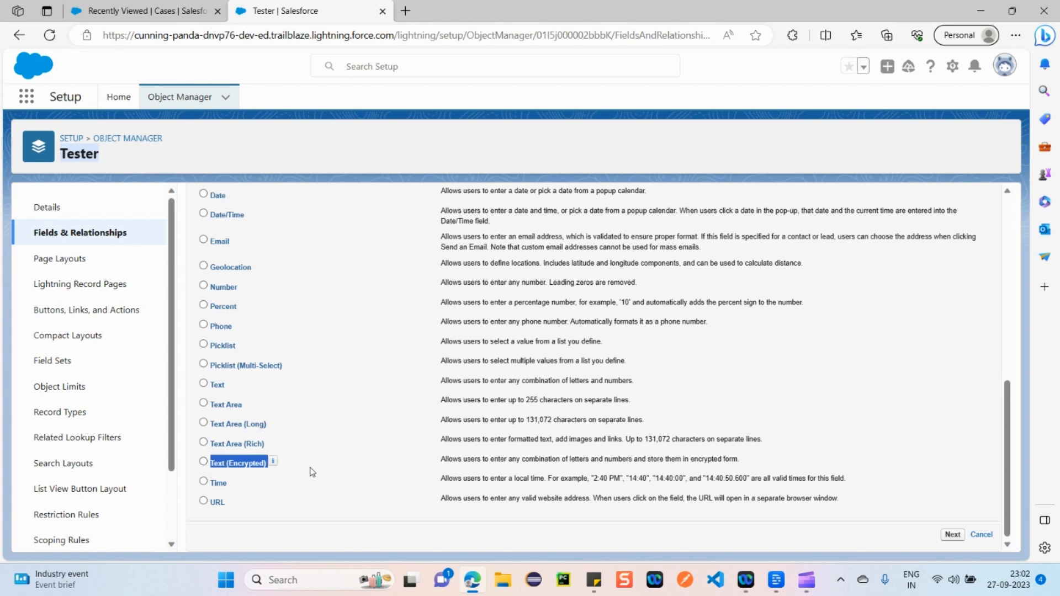
{"action": "left_click", "coordinate": [311, 469]}
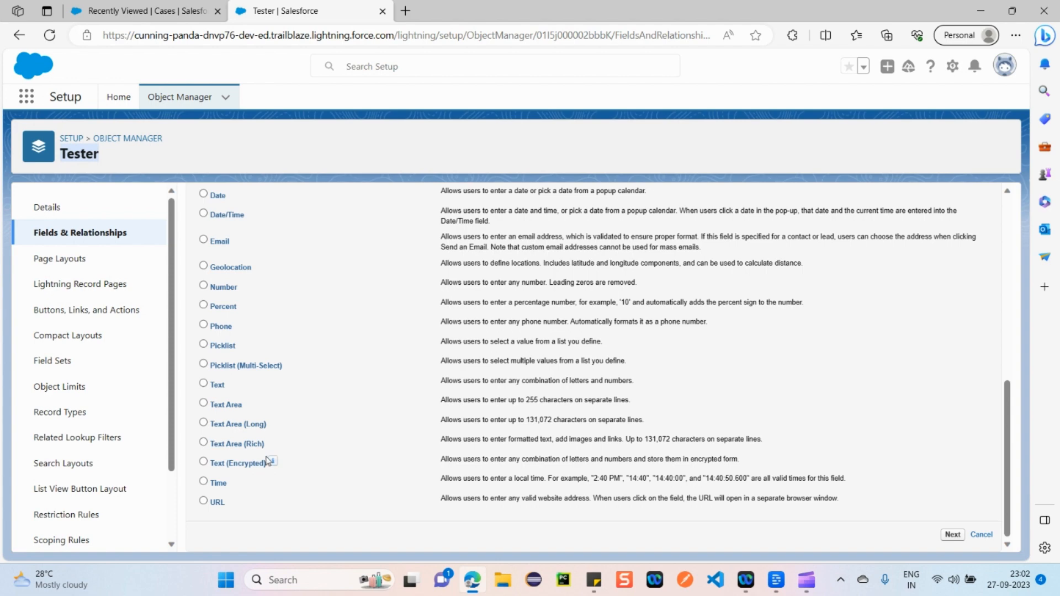
Step: Examine the Time data type near the end of the list and return towards the first data types
{"action": "left_click_drag", "start_coordinate": [241, 491], "coordinate": [202, 491]}
{"action": "left_click", "coordinate": [264, 492]}
{"action": "key", "text": "ctrl+a"}
{"action": "left_click", "coordinate": [323, 448]}
{"action": "scroll", "coordinate": [320, 450], "scroll_direction": "up", "scroll_amount": 8}
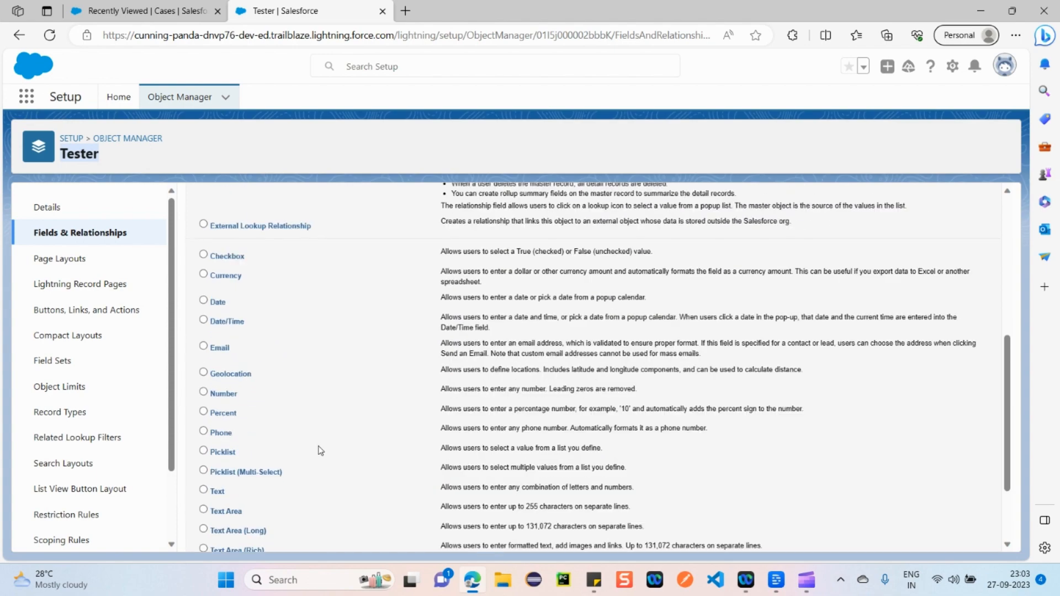
Step: Choose Checkbox as the new custom field's data type and proceed to its details
{"action": "scroll", "coordinate": [307, 370], "scroll_direction": "down", "scroll_amount": 4}
{"action": "scroll", "coordinate": [307, 370], "scroll_direction": "down", "scroll_amount": 4}
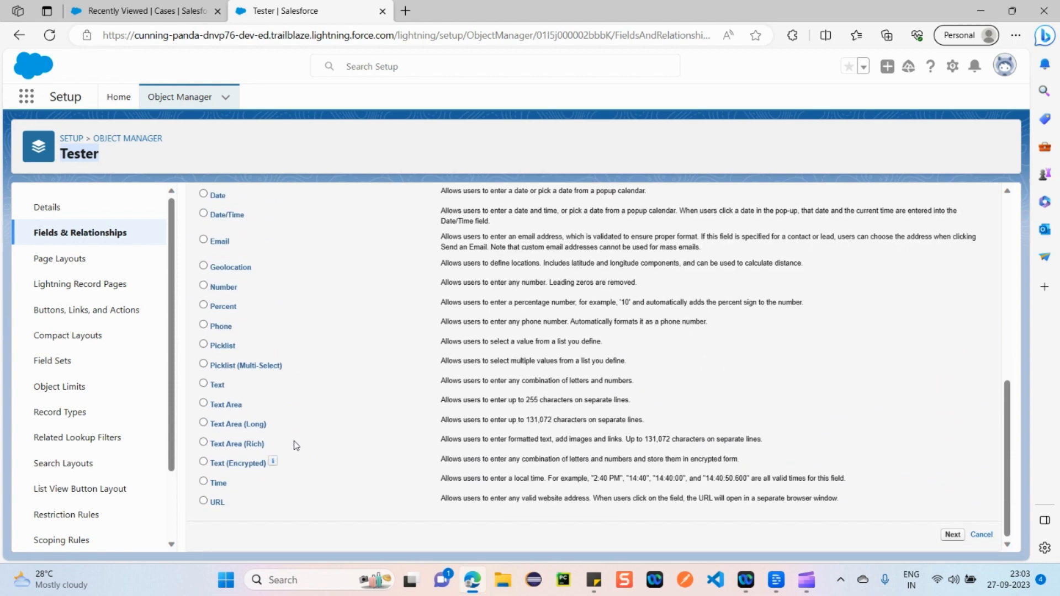
{"action": "scroll", "coordinate": [304, 408], "scroll_direction": "up", "scroll_amount": 2}
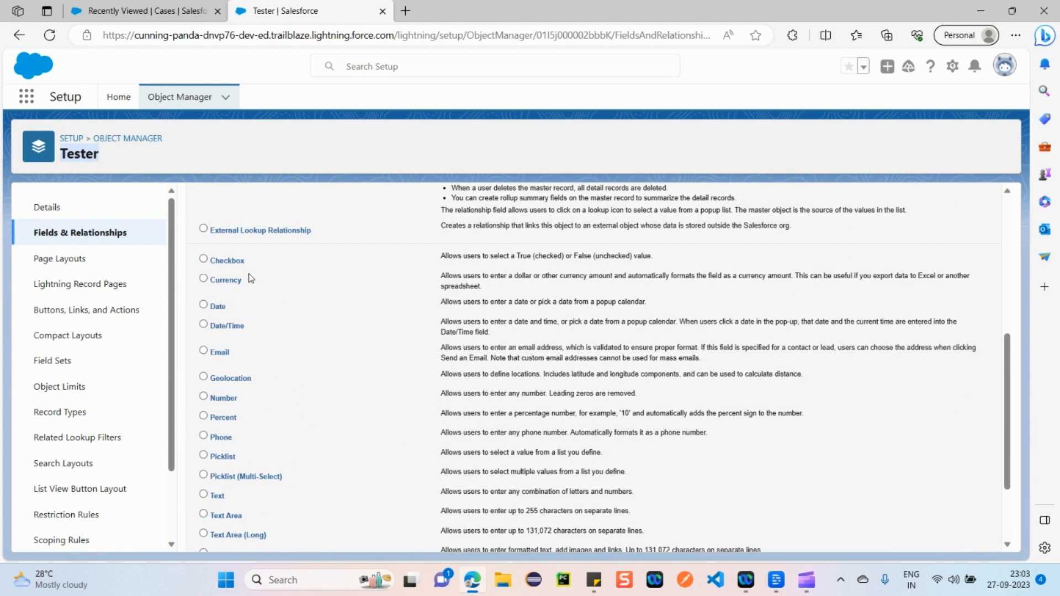
{"action": "left_click", "coordinate": [204, 260]}
{"action": "scroll", "coordinate": [332, 343], "scroll_direction": "up", "scroll_amount": 6}
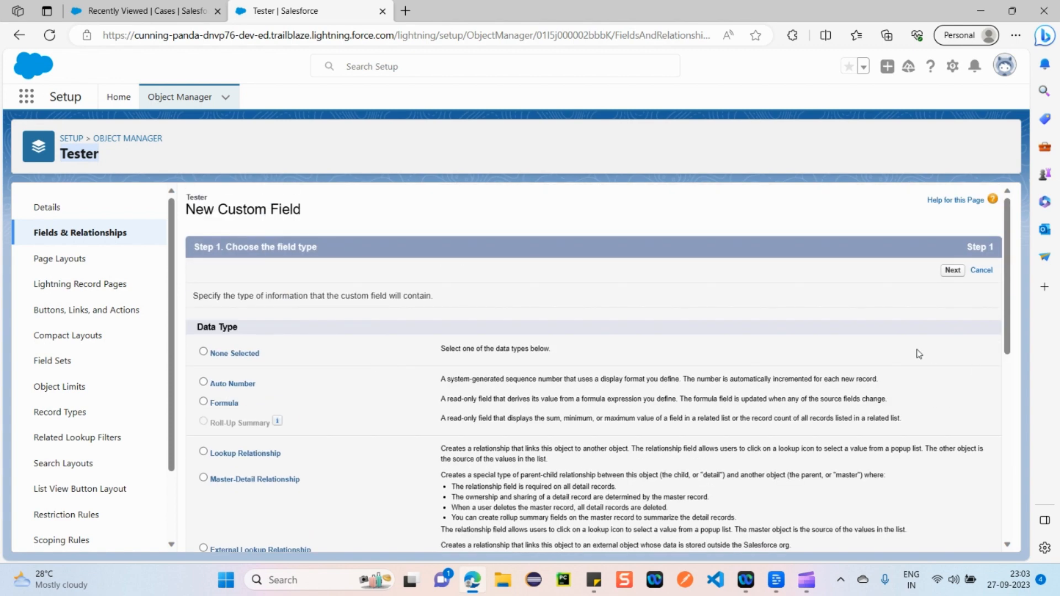
{"action": "left_click", "coordinate": [953, 270]}
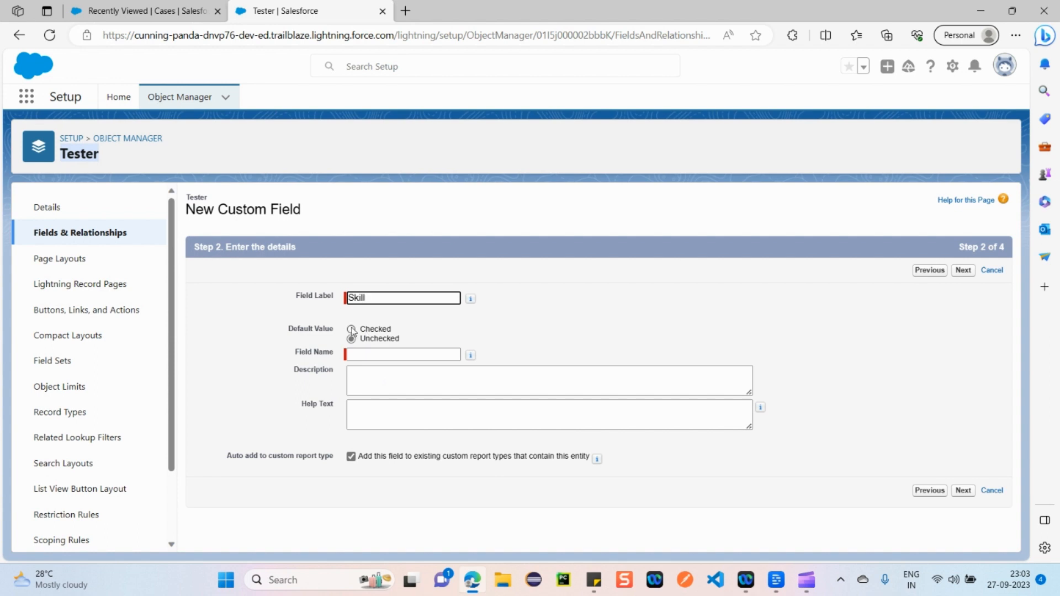
Step: Set the checkbox field's label to "Skilled Automation Tester", keeping the default value Unchecked
{"action": "left_click_drag", "start_coordinate": [406, 343], "coordinate": [277, 329]}
{"action": "left_click", "coordinate": [425, 335]}
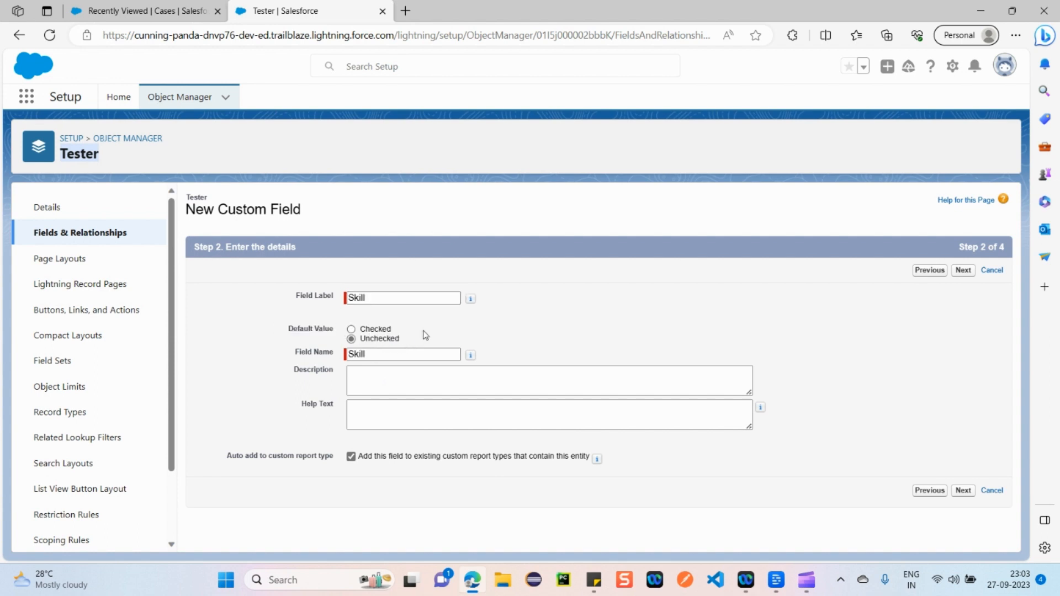
{"action": "left_click", "coordinate": [392, 382]}
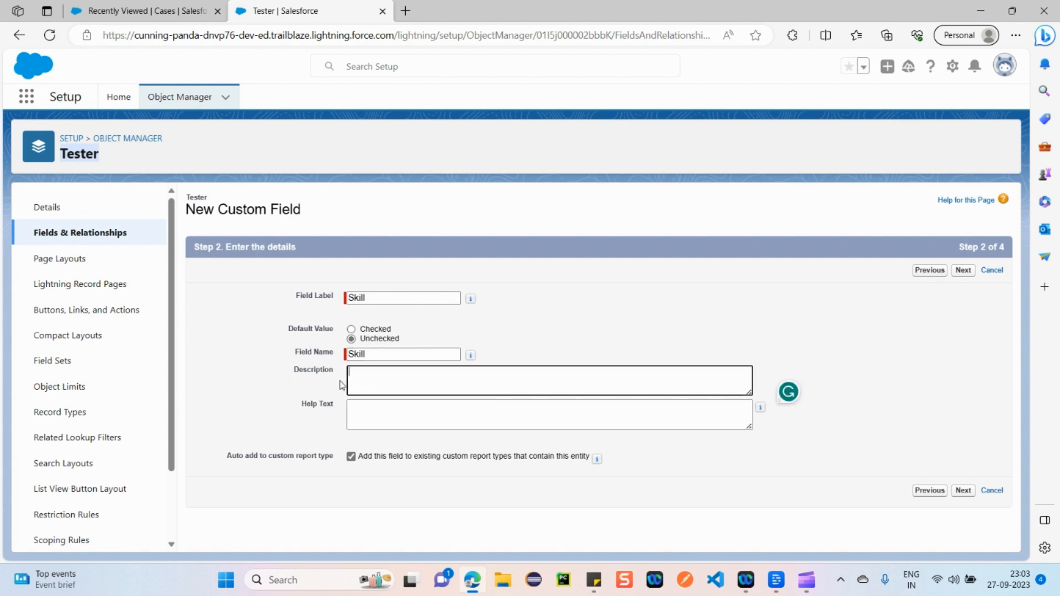
{"action": "left_click", "coordinate": [376, 298]}
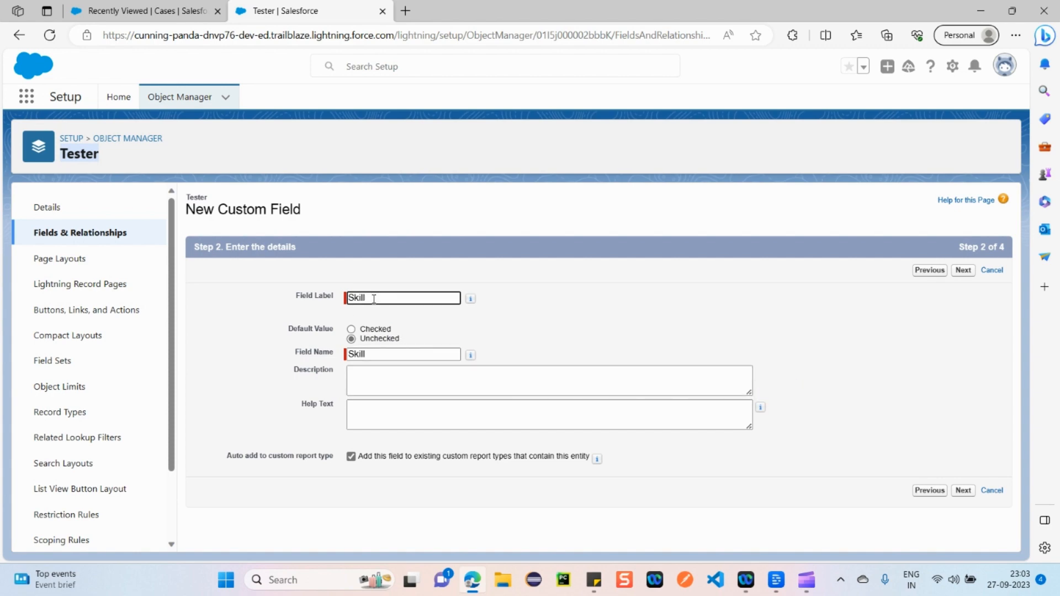
{"action": "type", "text": "ed Automation Tester"}
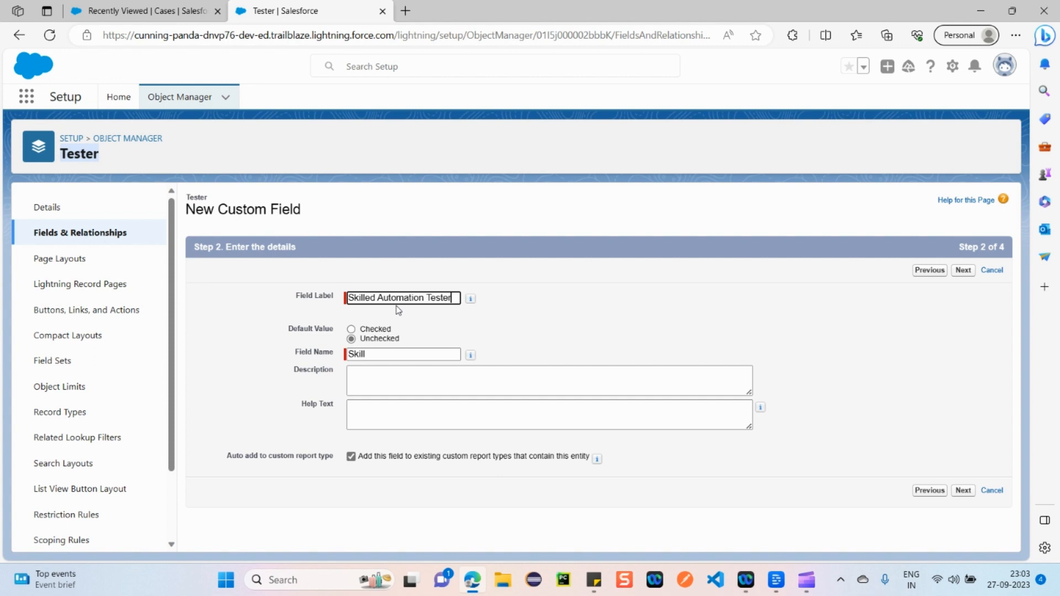
Step: Replace the field name with a copy of the field label, "Skilled Automation Tester"
{"action": "left_click", "coordinate": [369, 353]}
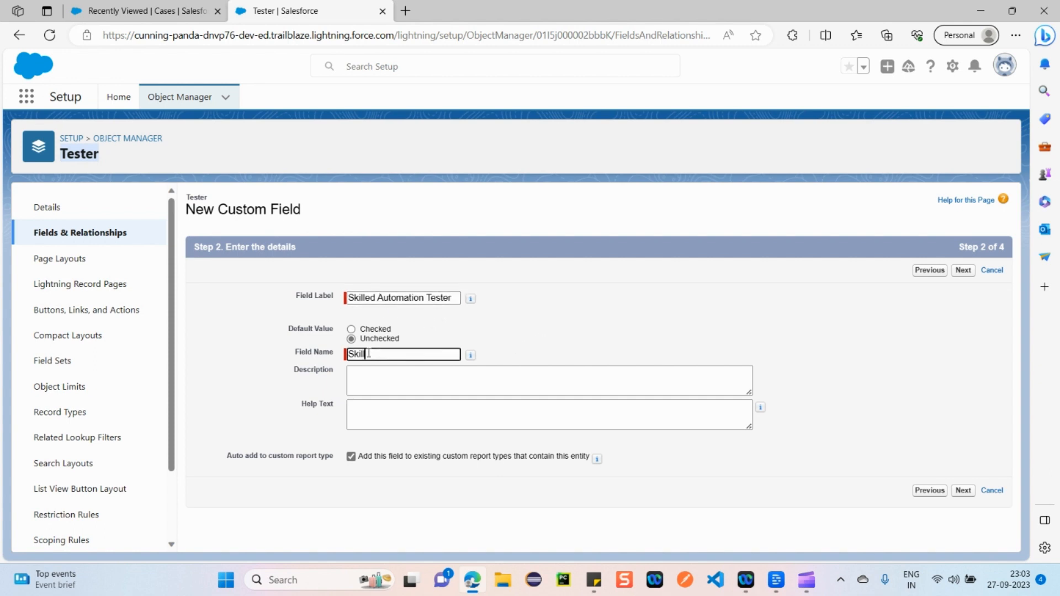
{"action": "left_click_drag", "start_coordinate": [458, 298], "coordinate": [315, 300]}
{"action": "key", "text": "ctrl+c"}
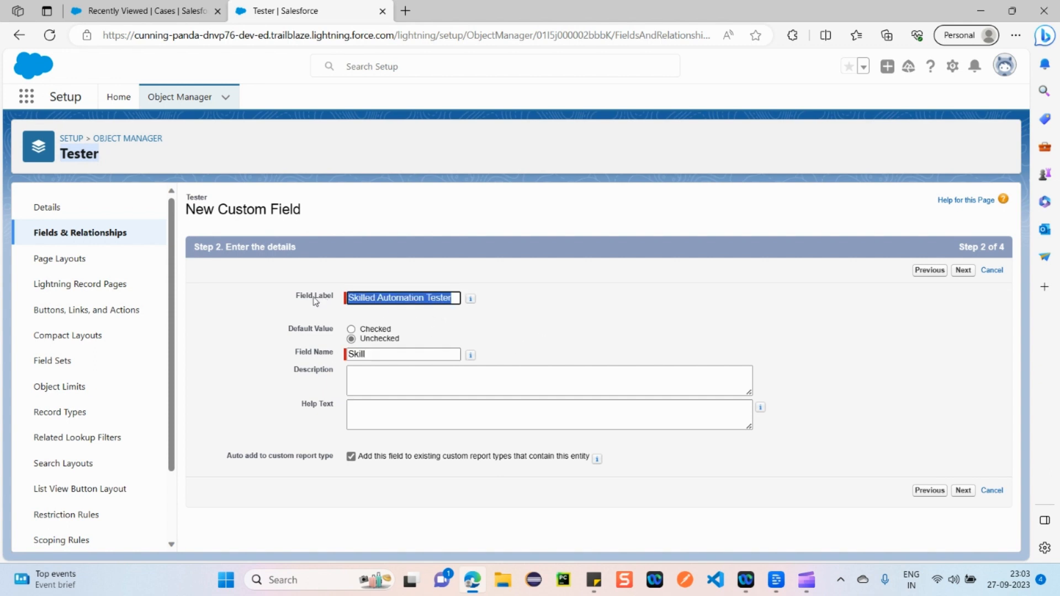
{"action": "left_click_drag", "start_coordinate": [442, 354], "coordinate": [318, 357]}
{"action": "key", "text": "ctrl+v"}
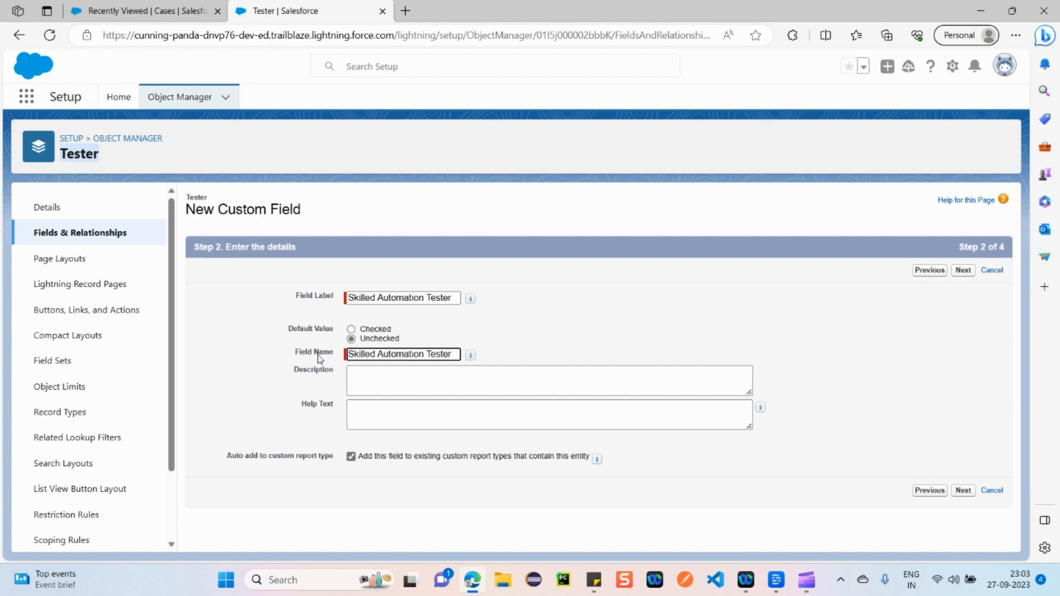
Step: Review the Description and Help Text fields and the hints for the field label and field name
{"action": "left_click", "coordinate": [457, 379]}
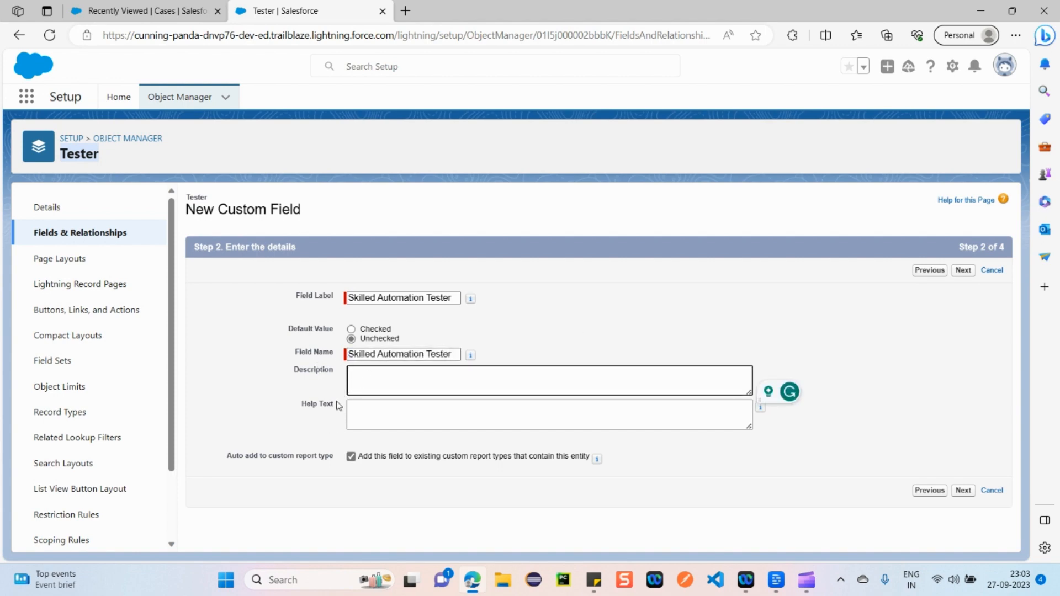
{"action": "left_click_drag", "start_coordinate": [336, 401], "coordinate": [292, 407]}
{"action": "left_click", "coordinate": [378, 403]}
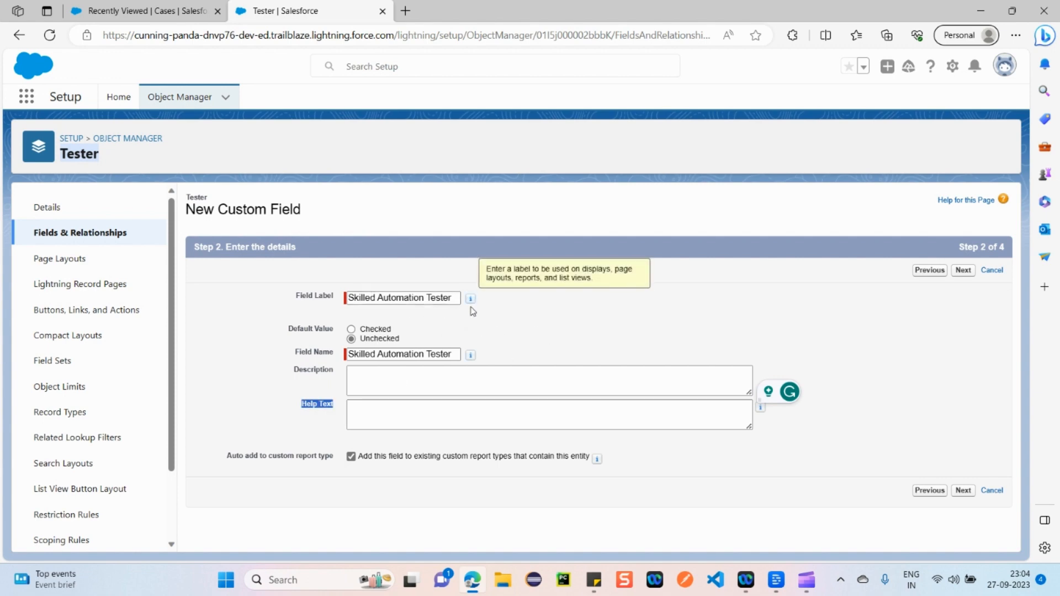
{"action": "mouse_move", "coordinate": [471, 358]}
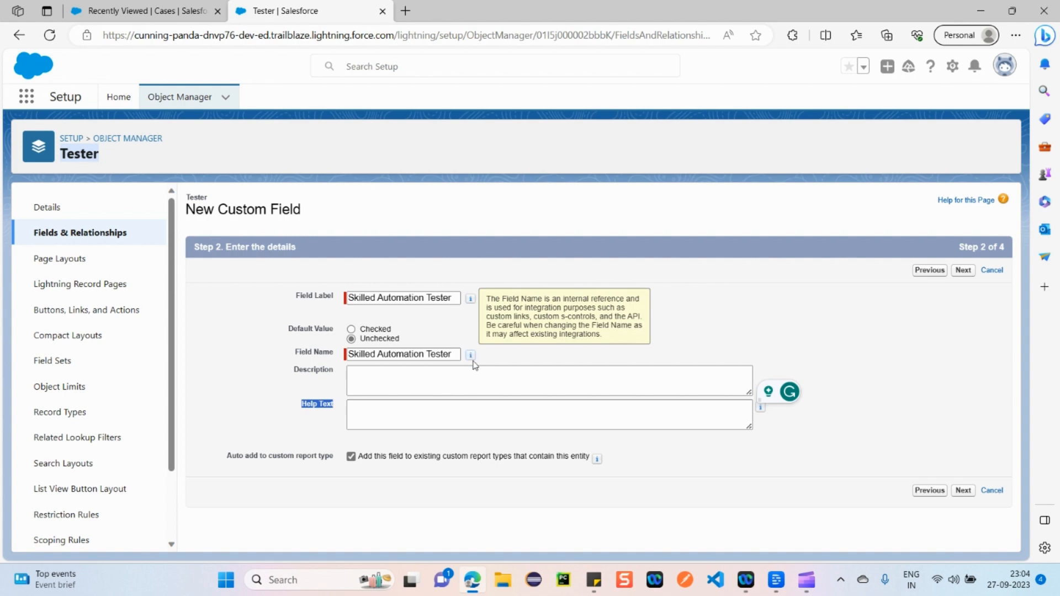
{"action": "left_click", "coordinate": [376, 412]}
{"action": "left_click_drag", "start_coordinate": [343, 407], "coordinate": [292, 404]}
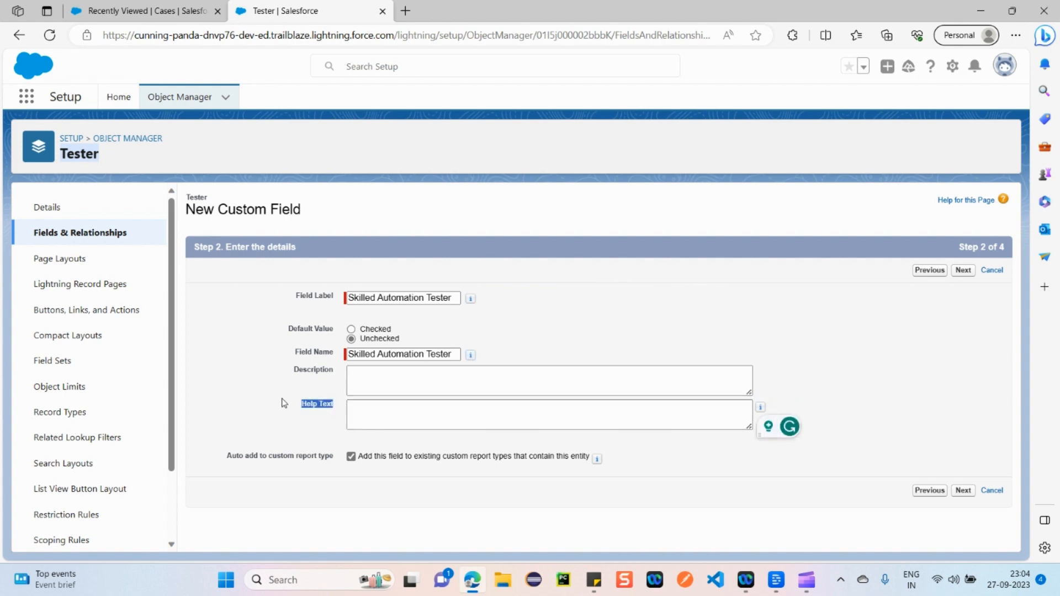
{"action": "left_click", "coordinate": [381, 411]}
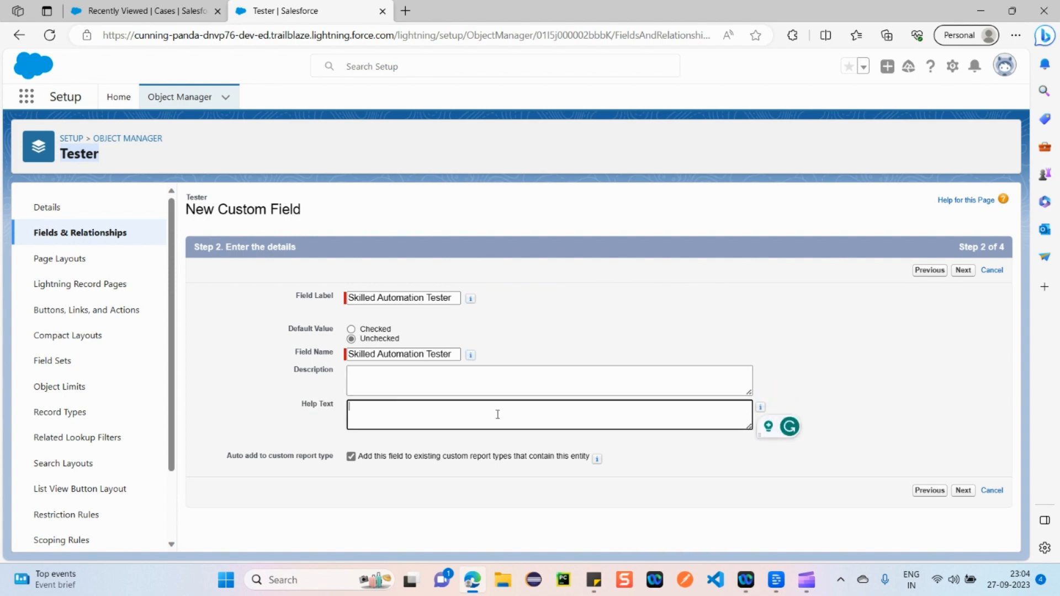
Step: Submit the field details with the field name Skilled_Automation_Tester and proceed to field-level security
{"action": "mouse_move", "coordinate": [471, 356]}
{"action": "left_click", "coordinate": [963, 490]}
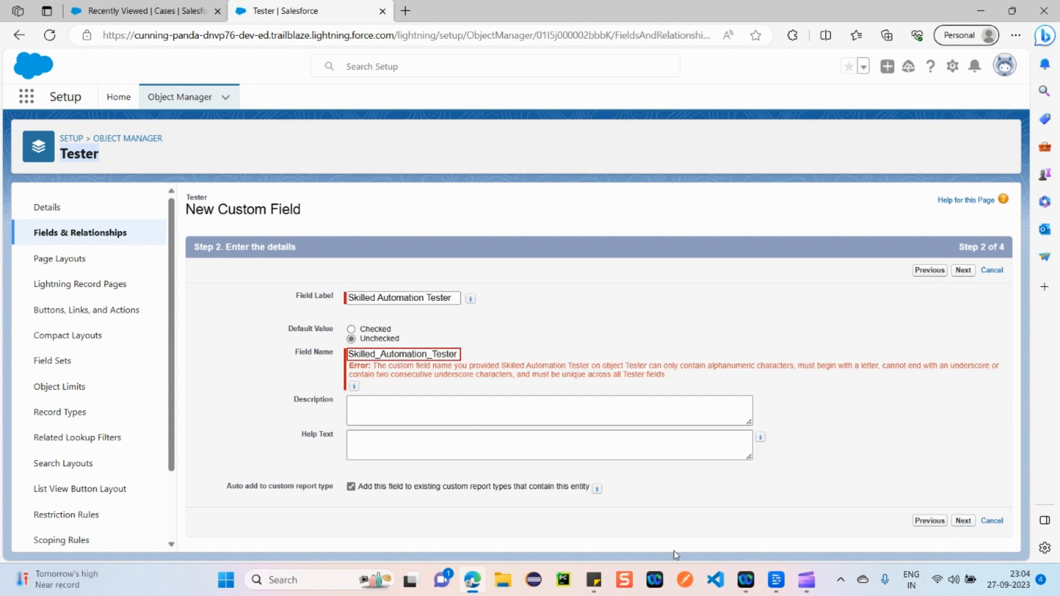
{"action": "left_click", "coordinate": [963, 521]}
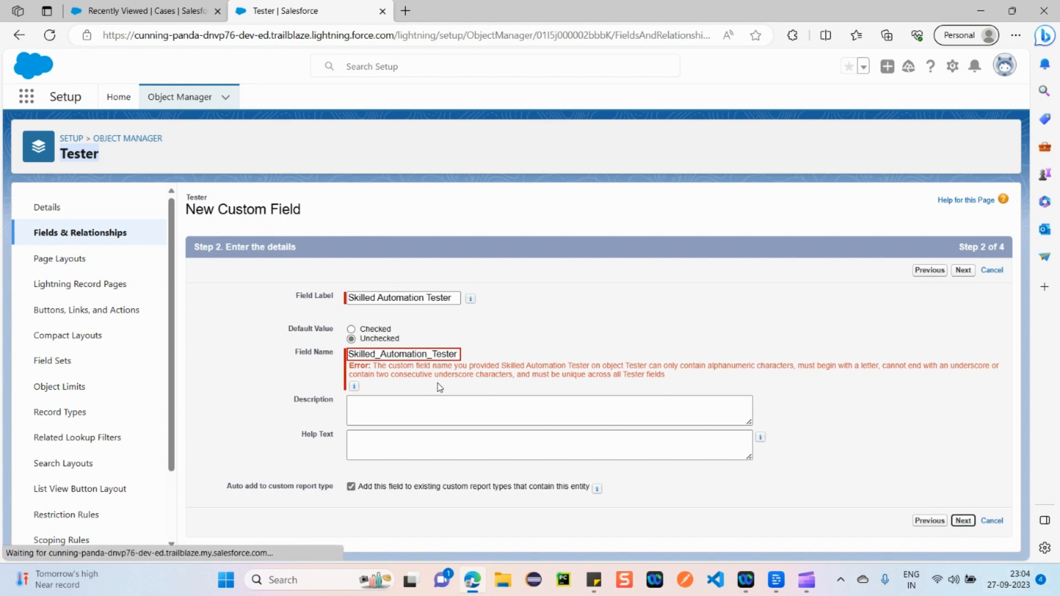
Step: Examine the field-level security page, including the field summary and the list of profiles down to System Administrator
{"action": "scroll", "coordinate": [651, 329], "scroll_direction": "down", "scroll_amount": 1}
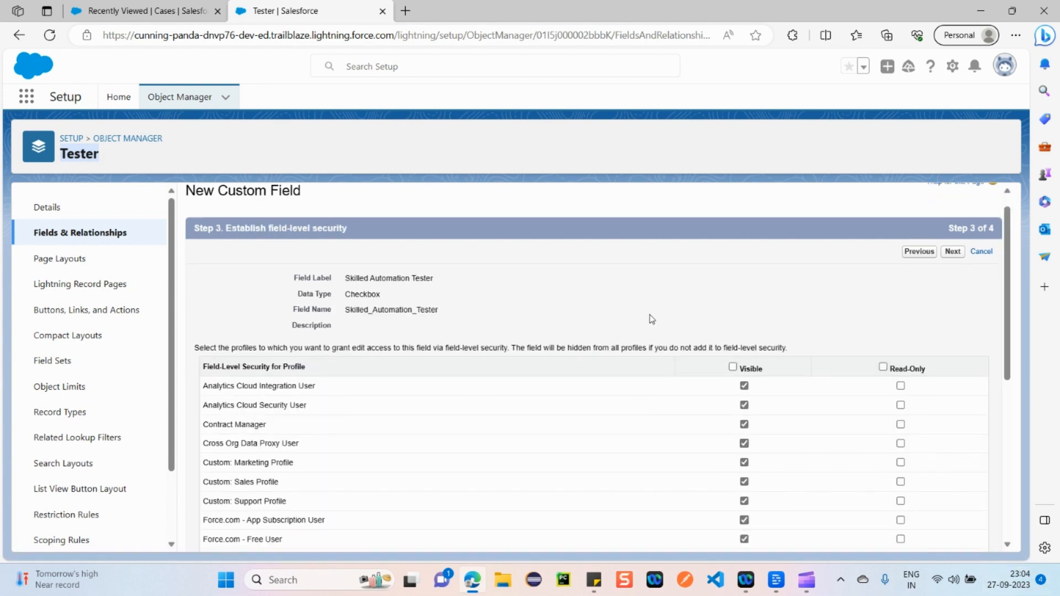
{"action": "scroll", "coordinate": [463, 279], "scroll_direction": "down", "scroll_amount": 3}
{"action": "scroll", "coordinate": [462, 281], "scroll_direction": "up", "scroll_amount": 4}
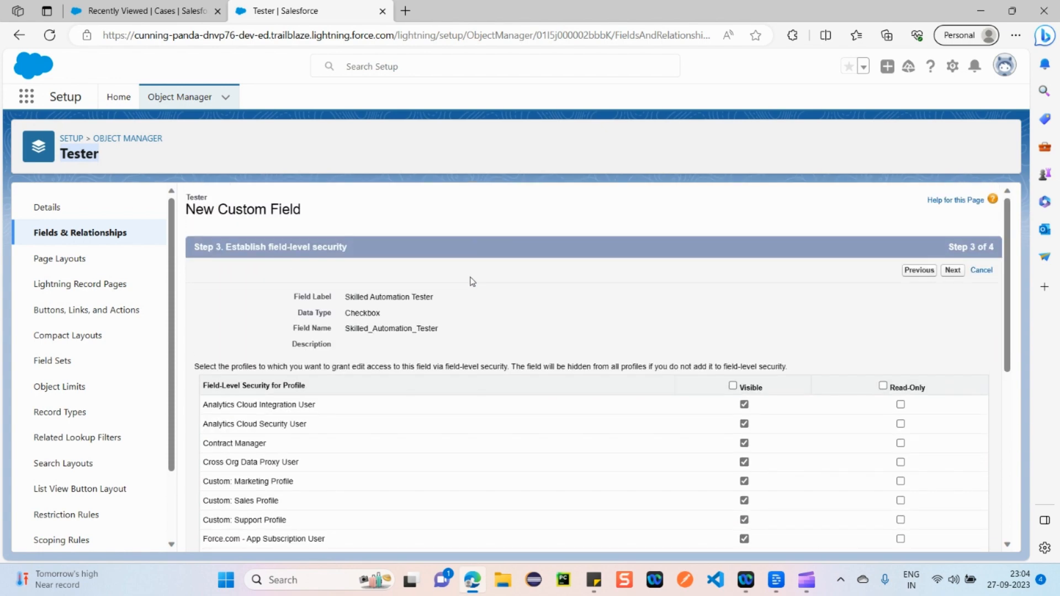
{"action": "left_click_drag", "start_coordinate": [269, 244], "coordinate": [372, 244]}
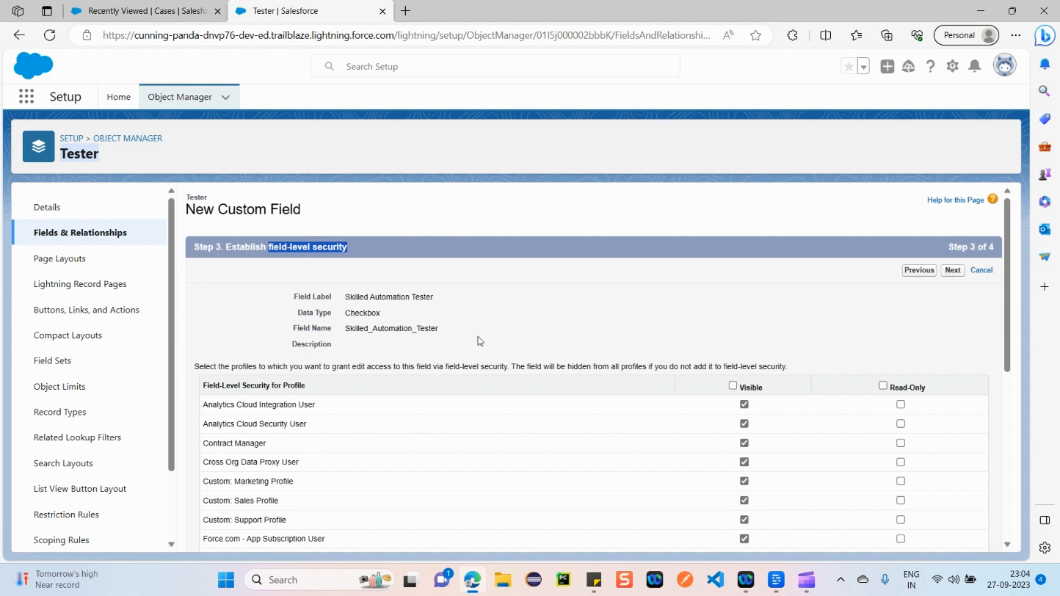
{"action": "left_click_drag", "start_coordinate": [343, 297], "coordinate": [447, 336]}
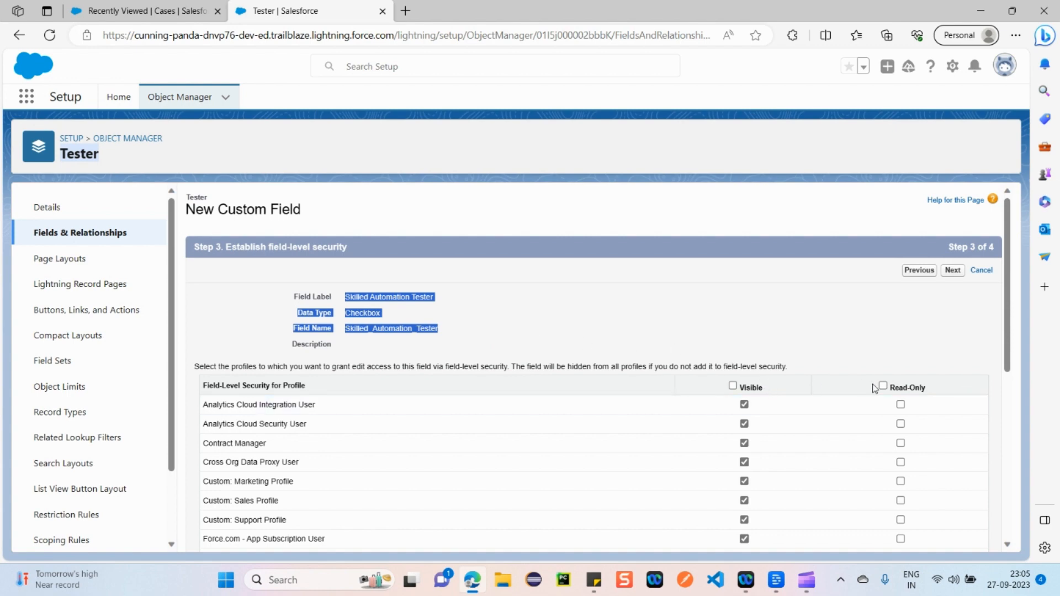
{"action": "scroll", "coordinate": [157, 431], "scroll_direction": "down", "scroll_amount": 1}
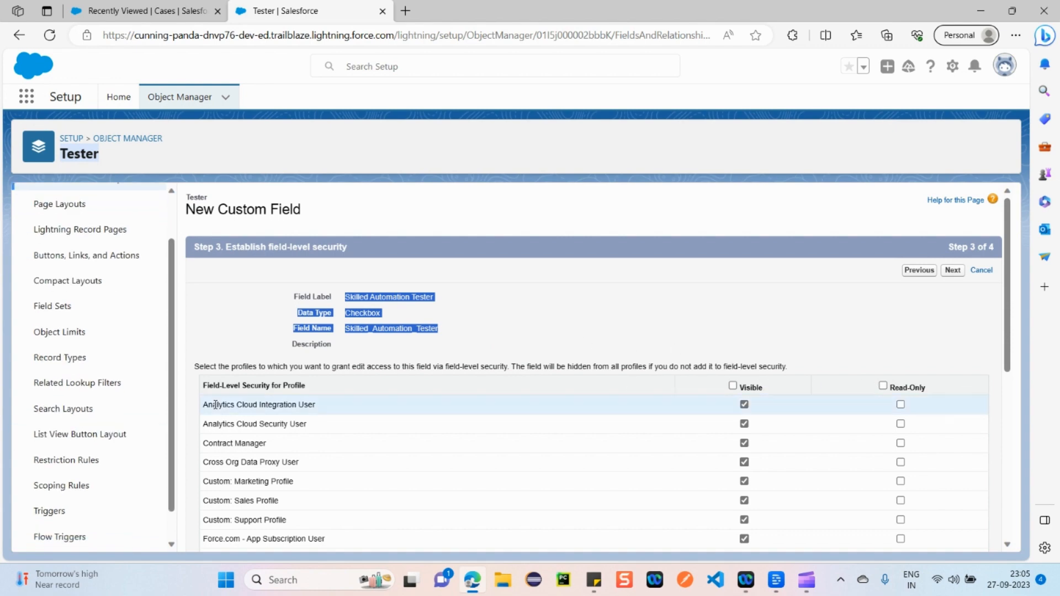
{"action": "double_click", "coordinate": [289, 386]}
{"action": "scroll", "coordinate": [355, 434], "scroll_direction": "down", "scroll_amount": 6}
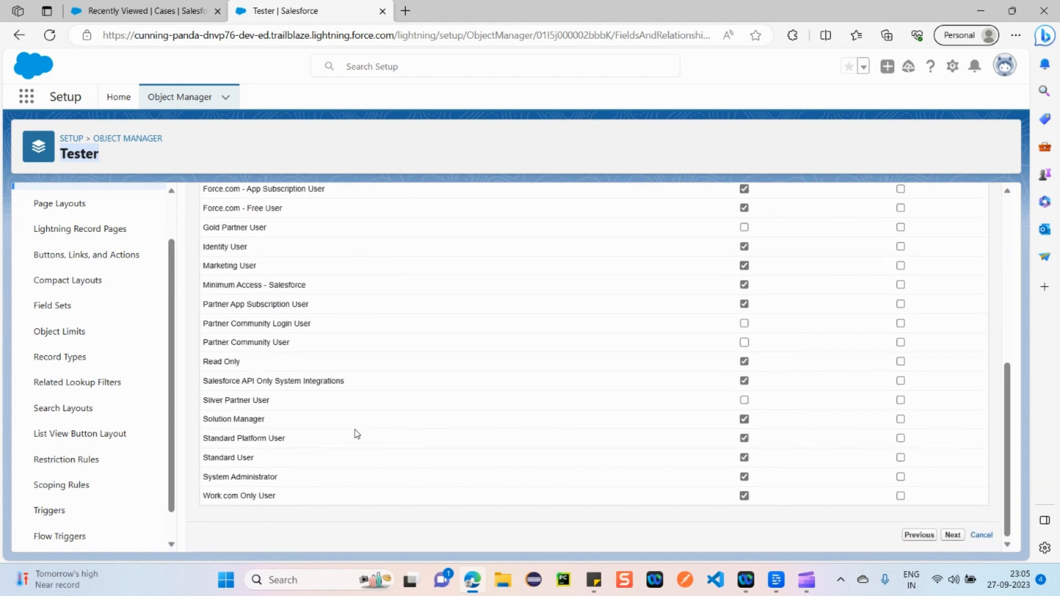
{"action": "left_click", "coordinate": [284, 477], "text": "shift"}
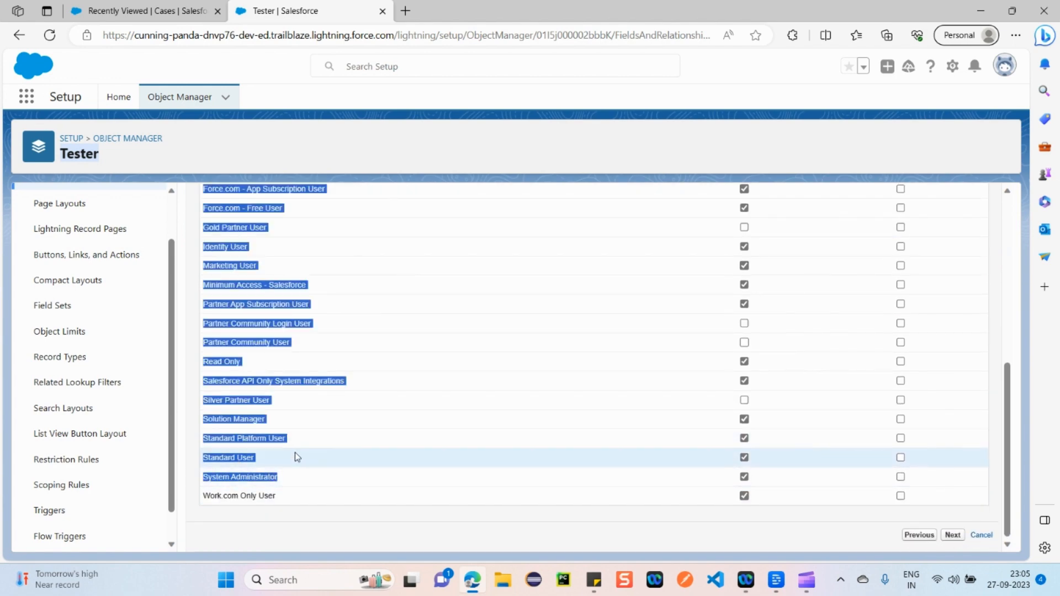
Step: Make the Skilled Automation Tester field visible to all profiles and check the whole profile list
{"action": "scroll", "coordinate": [309, 448], "scroll_direction": "up", "scroll_amount": 3}
{"action": "left_click", "coordinate": [755, 214]}
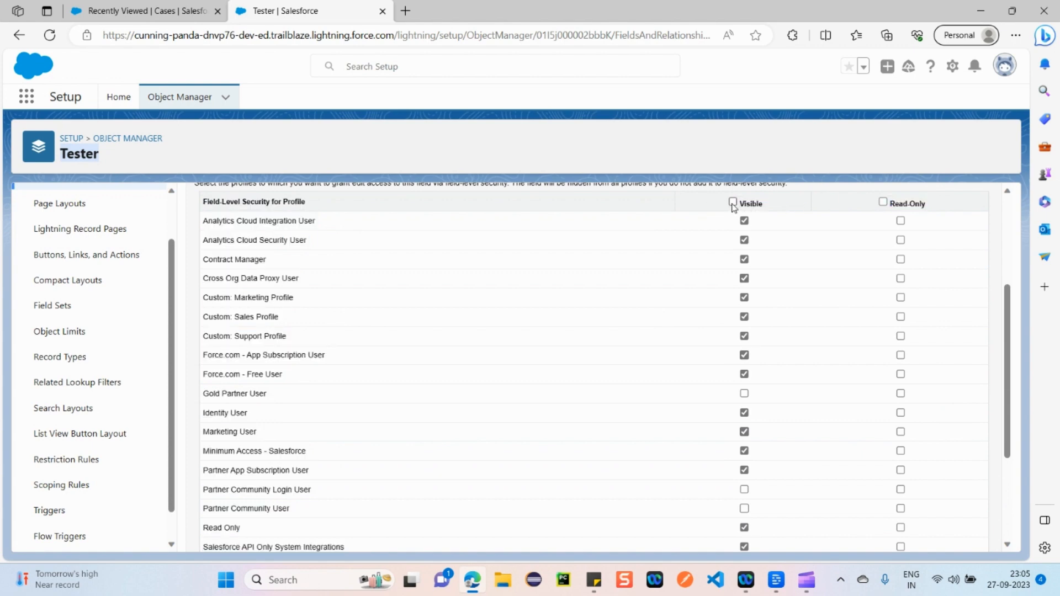
{"action": "left_click", "coordinate": [732, 202]}
{"action": "scroll", "coordinate": [747, 276], "scroll_direction": "down", "scroll_amount": 3}
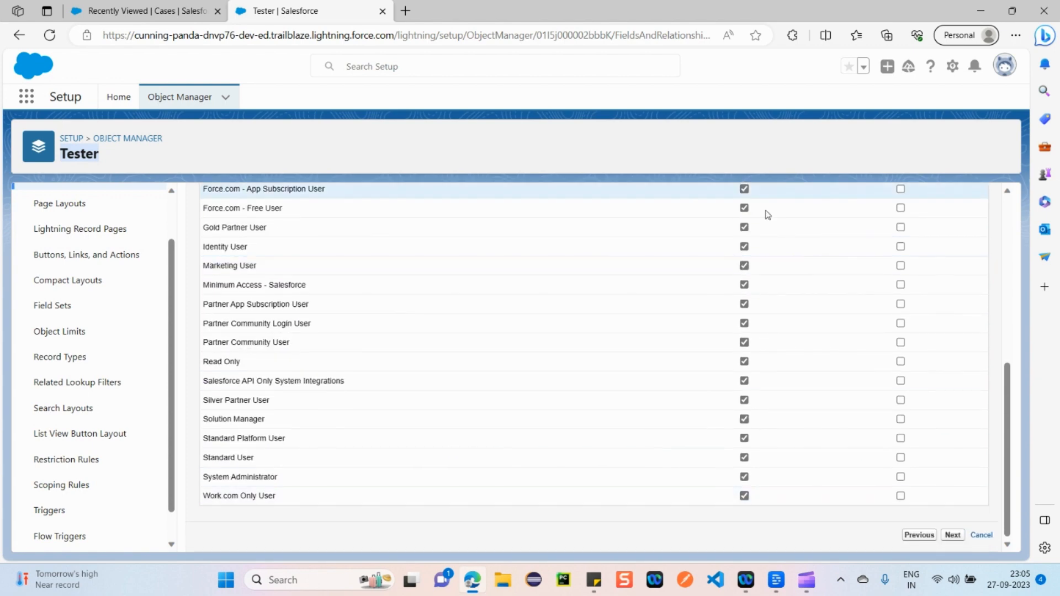
{"action": "scroll", "coordinate": [756, 265], "scroll_direction": "up", "scroll_amount": 3}
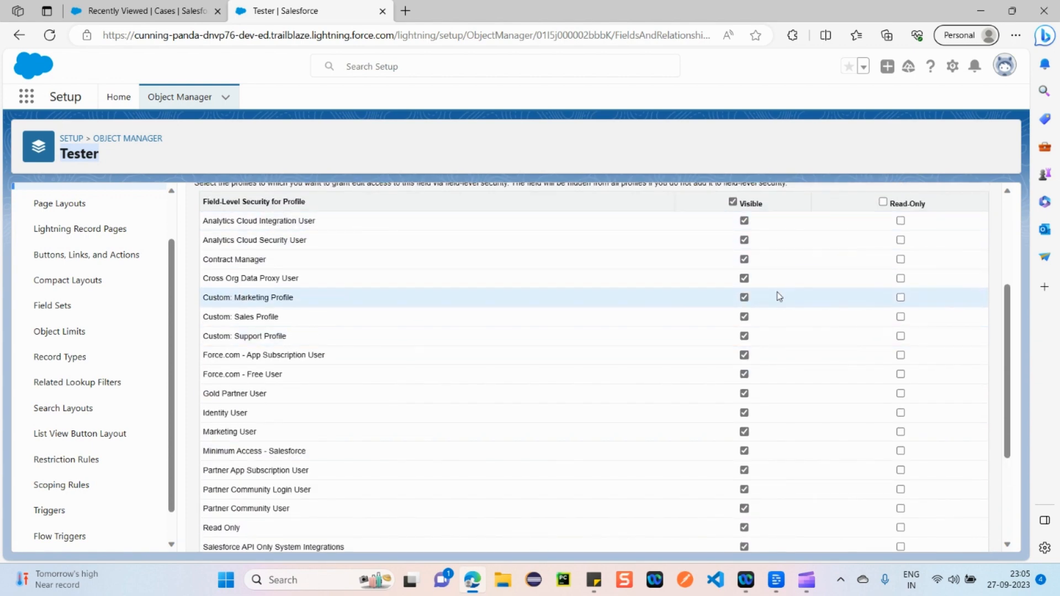
{"action": "scroll", "coordinate": [776, 298], "scroll_direction": "up", "scroll_amount": 2}
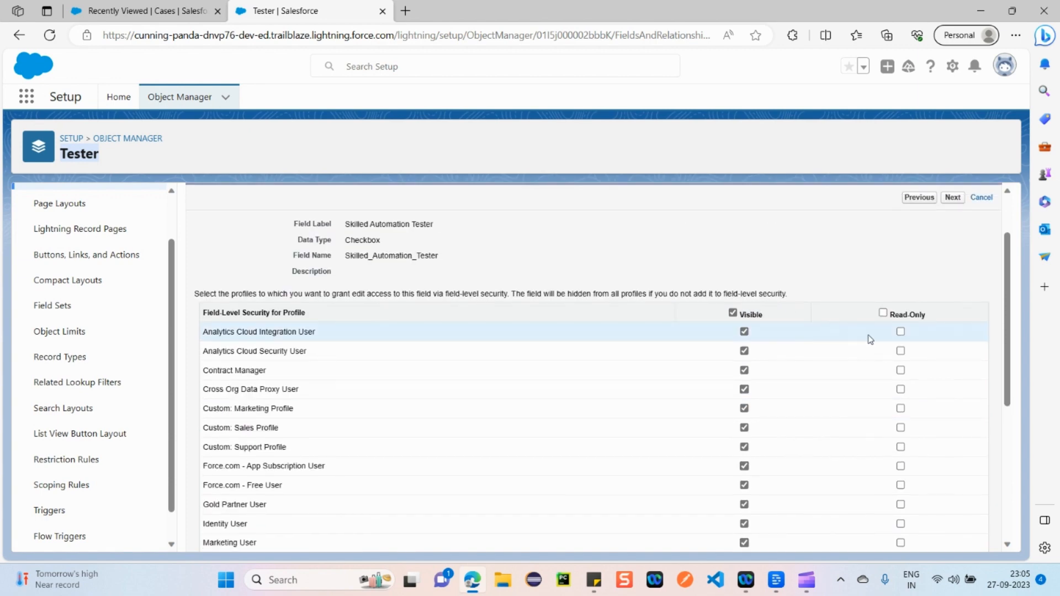
Step: Turn Read-Only on and back off for all profiles, and continue to the page layout assignment
{"action": "left_click", "coordinate": [883, 313]}
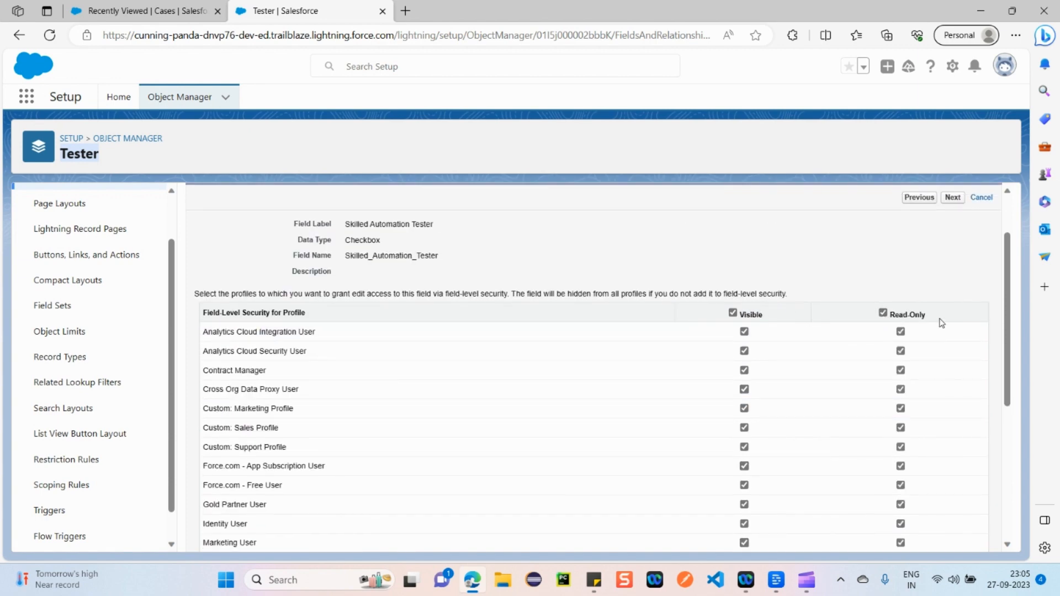
{"action": "left_click", "coordinate": [883, 313]}
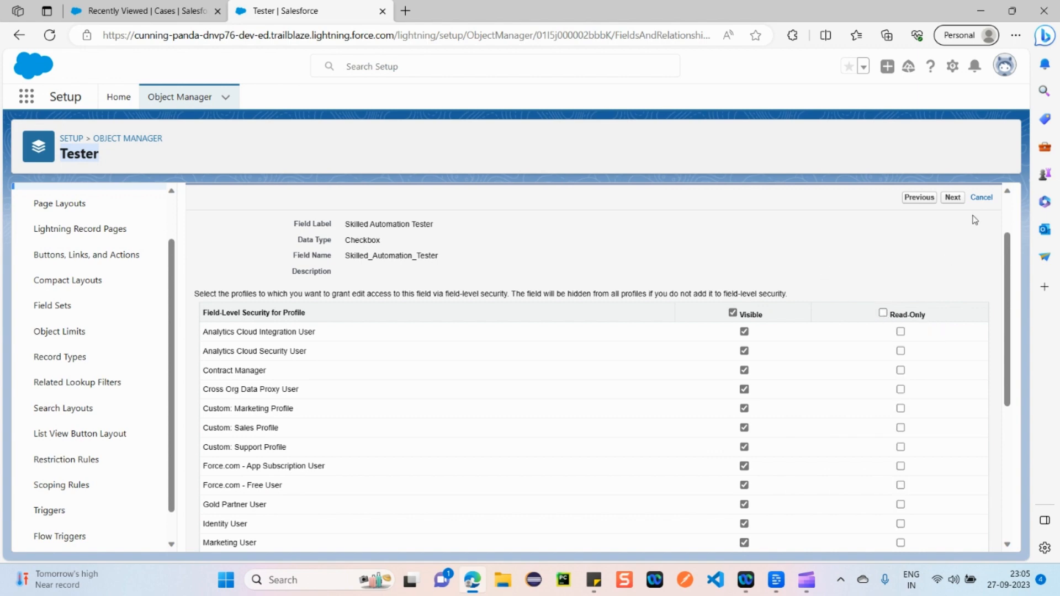
{"action": "left_click", "coordinate": [954, 198]}
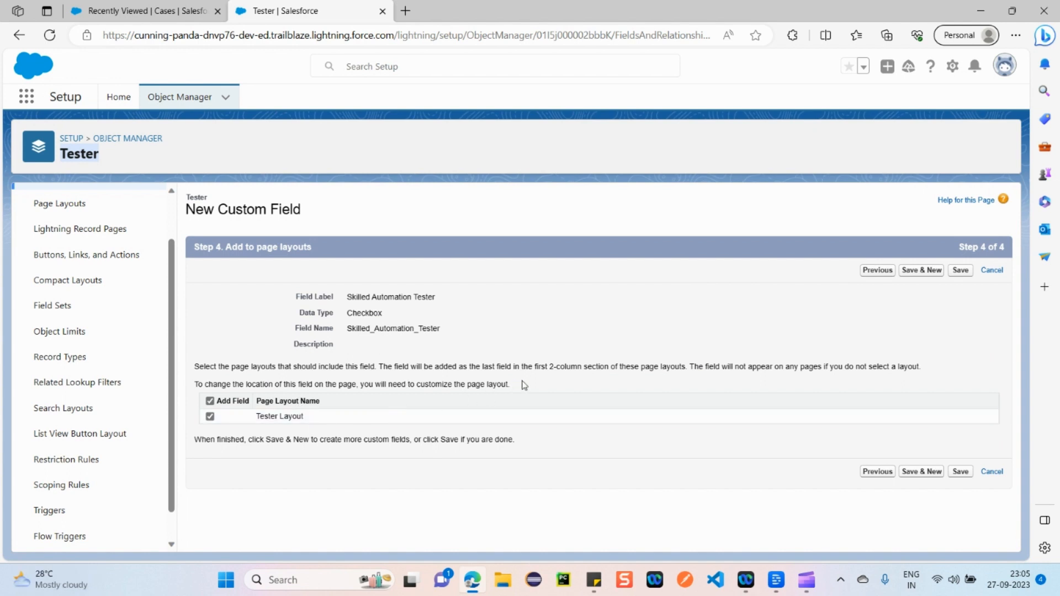
Step: Review the note on changing the field's location and the selected Tester Layout in the page layout assignment
{"action": "left_click_drag", "start_coordinate": [519, 385], "coordinate": [327, 382]}
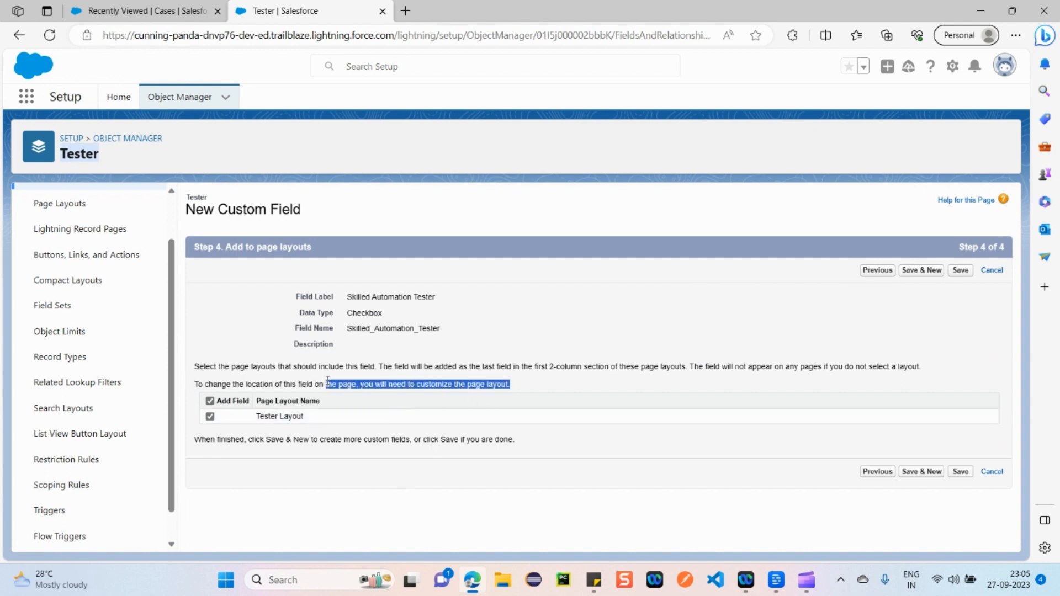
{"action": "left_click", "coordinate": [509, 381]}
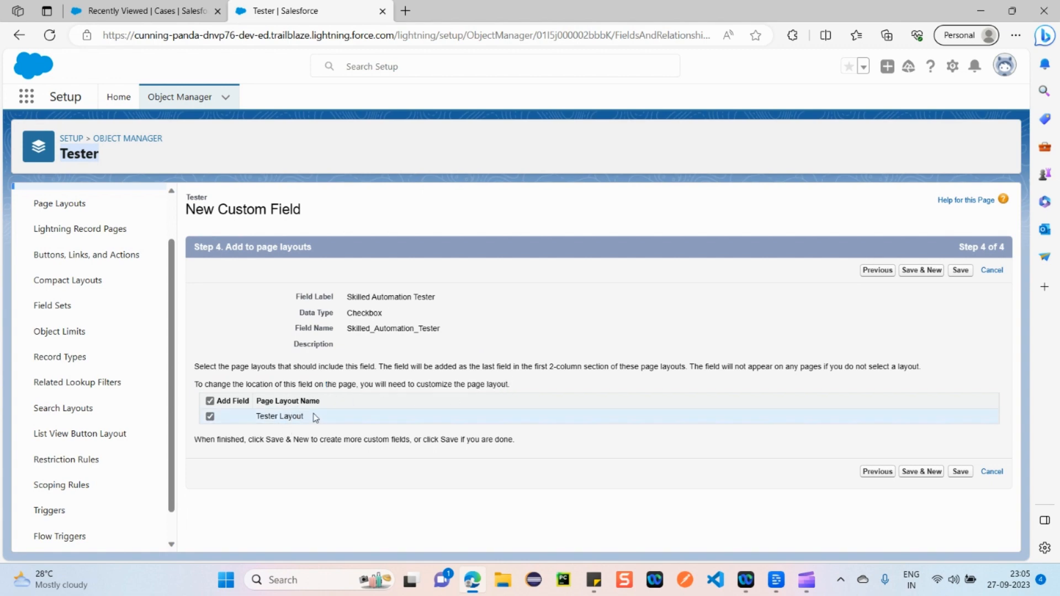
{"action": "left_click_drag", "start_coordinate": [312, 418], "coordinate": [256, 416]}
{"action": "left_click", "coordinate": [535, 302]}
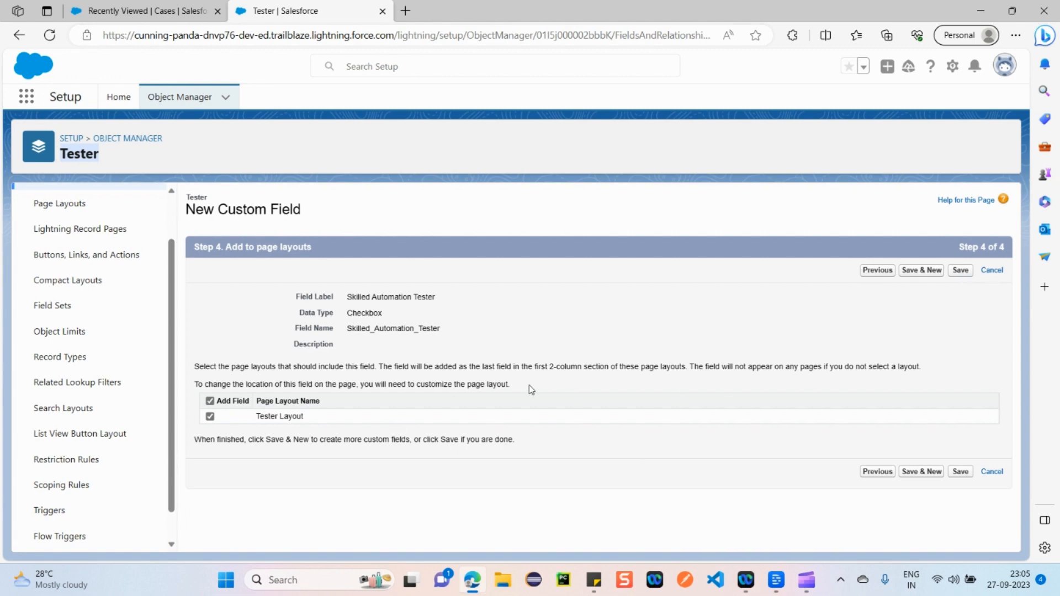
Step: Save the Skilled Automation Tester field and start another custom field with the Picklist data type
{"action": "left_click", "coordinate": [918, 271]}
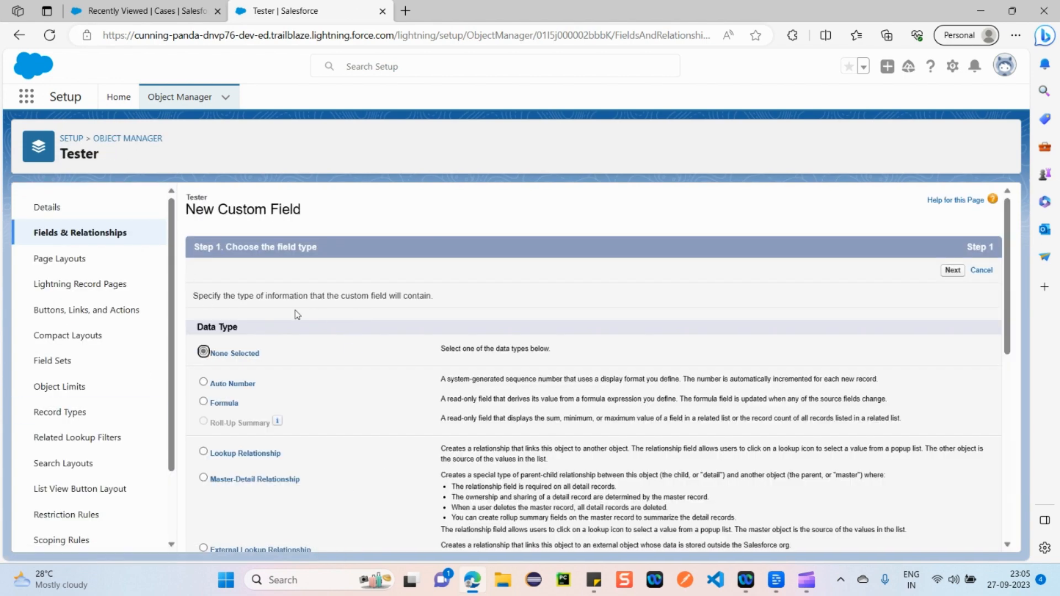
{"action": "left_click_drag", "start_coordinate": [203, 204], "coordinate": [329, 211]}
{"action": "scroll", "coordinate": [330, 400], "scroll_direction": "down", "scroll_amount": 3}
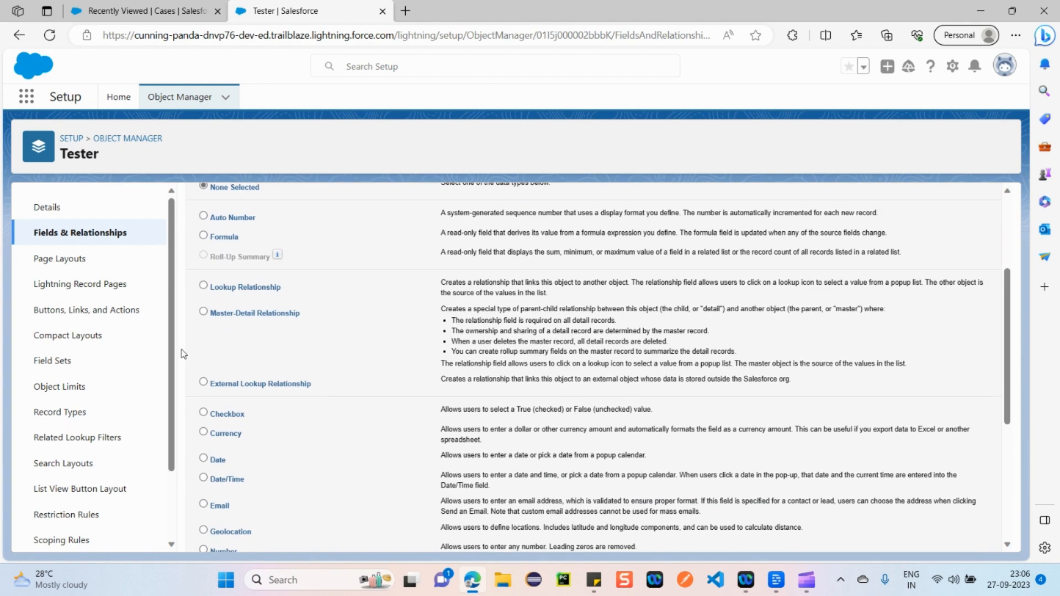
{"action": "scroll", "coordinate": [242, 417], "scroll_direction": "down", "scroll_amount": 2}
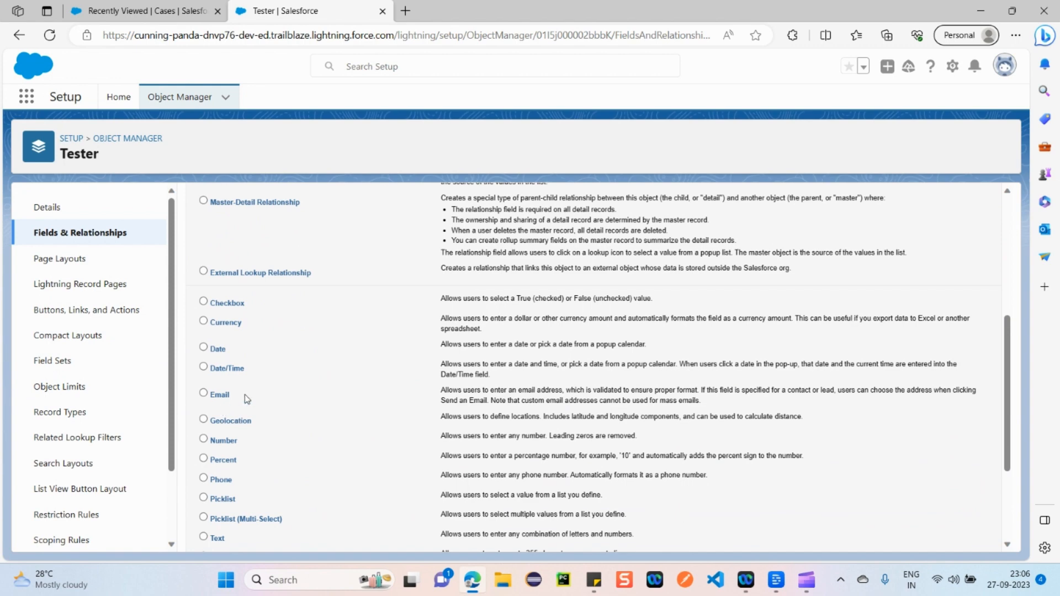
{"action": "scroll", "coordinate": [247, 398], "scroll_direction": "down", "scroll_amount": 2}
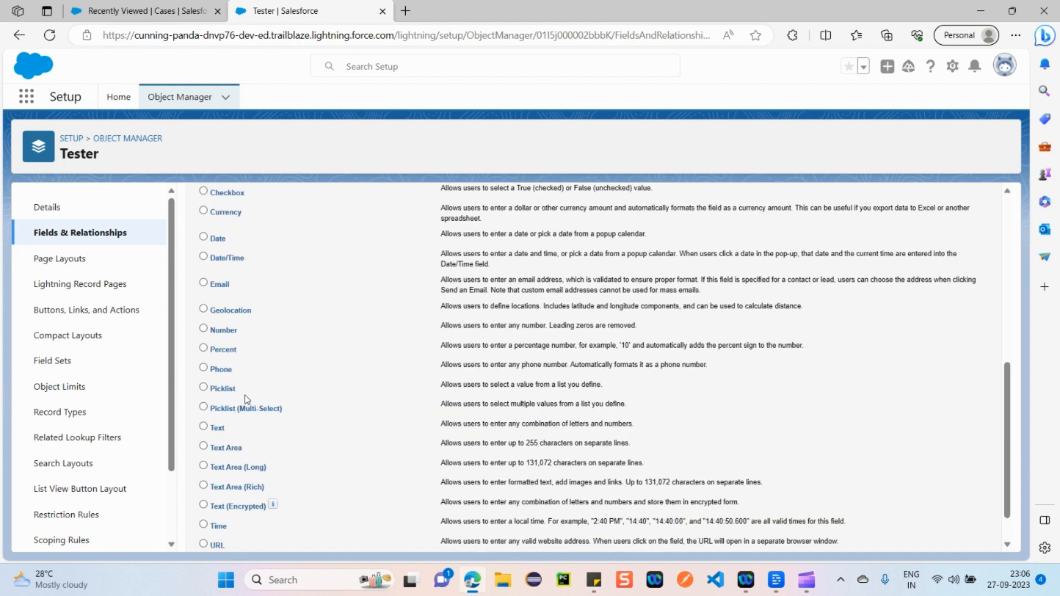
{"action": "left_click", "coordinate": [204, 387]}
{"action": "scroll", "coordinate": [373, 411], "scroll_direction": "down", "scroll_amount": 1}
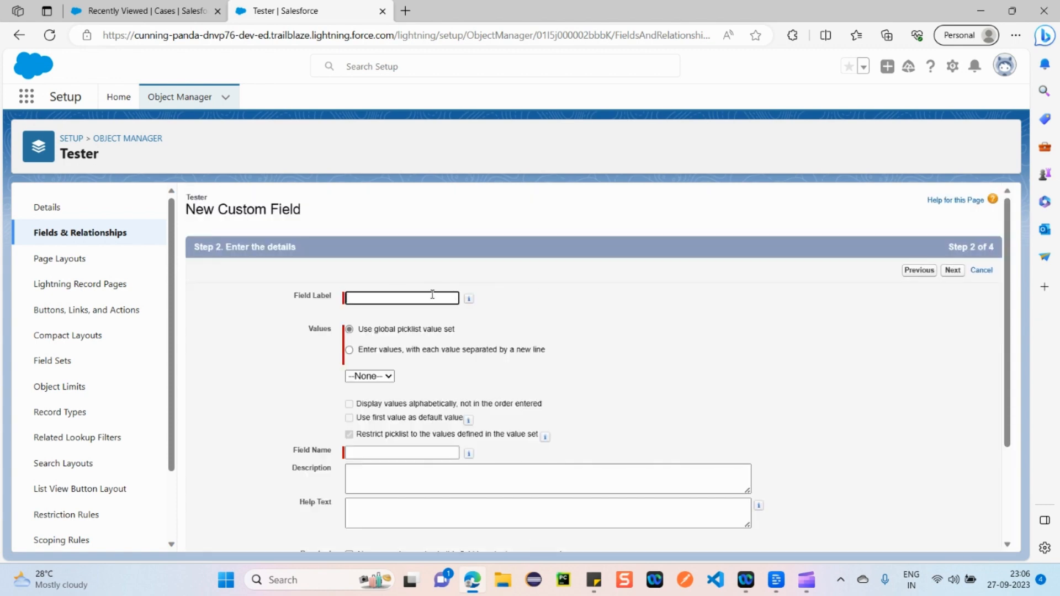
Step: Label the picklist field Skills and choose to enter values, with each value separated by a new line
{"action": "type", "text": "llas"}
{"action": "type", "text": "s"}
{"action": "left_click_drag", "start_coordinate": [358, 350], "coordinate": [545, 352]}
{"action": "left_click", "coordinate": [349, 350]}
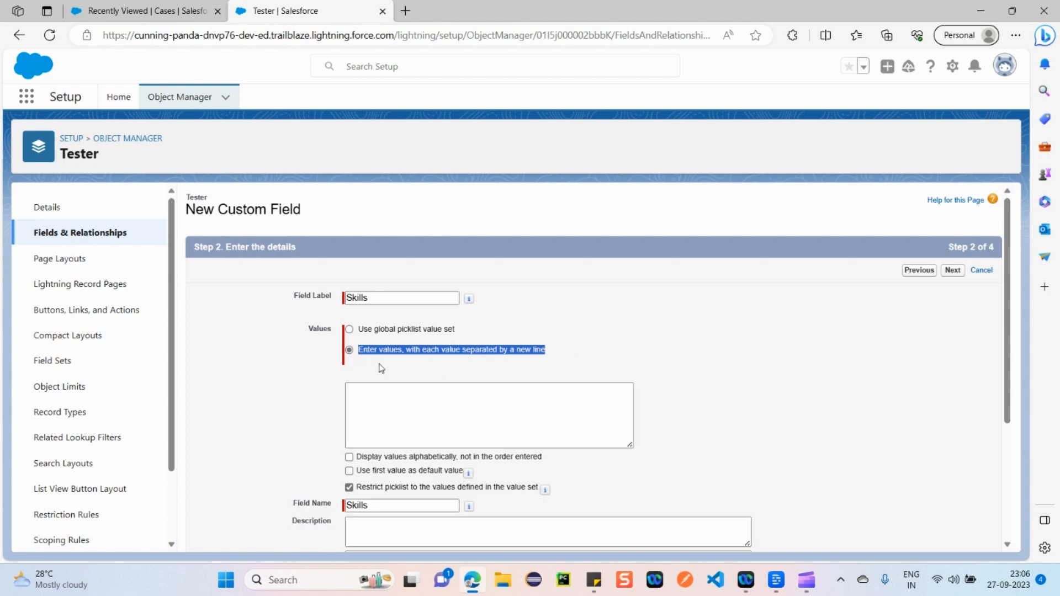
Step: Switch the value source to the global picklist value set and back to manually entered values
{"action": "mouse_move", "coordinate": [366, 331]}
{"action": "left_mouse_down"}
{"action": "mouse_move", "coordinate": [484, 331]}
{"action": "mouse_move", "coordinate": [385, 335]}
{"action": "left_mouse_up"}
{"action": "left_click", "coordinate": [469, 381]}
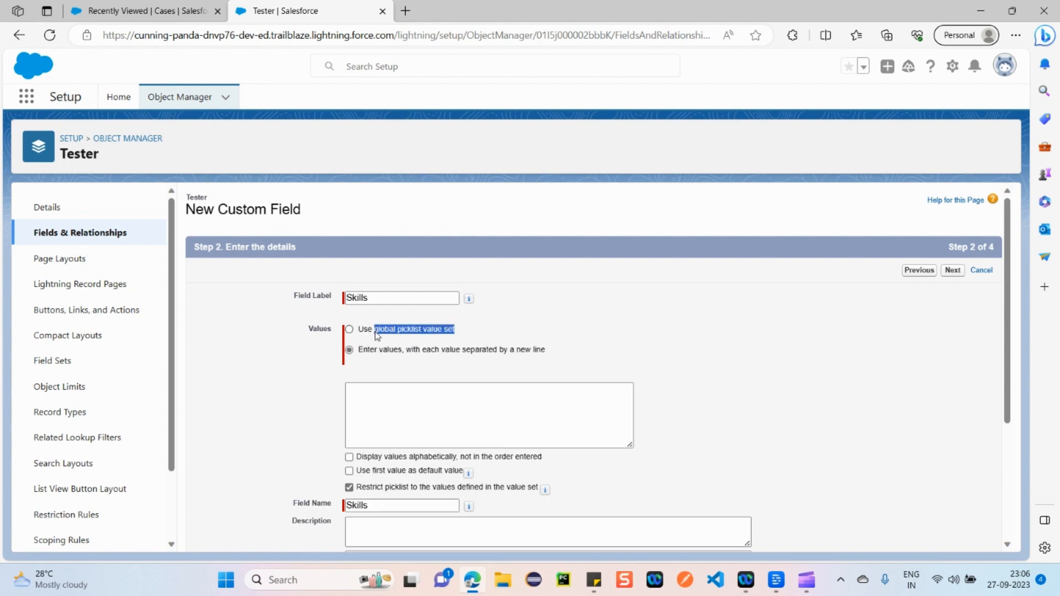
{"action": "left_click", "coordinate": [349, 329]}
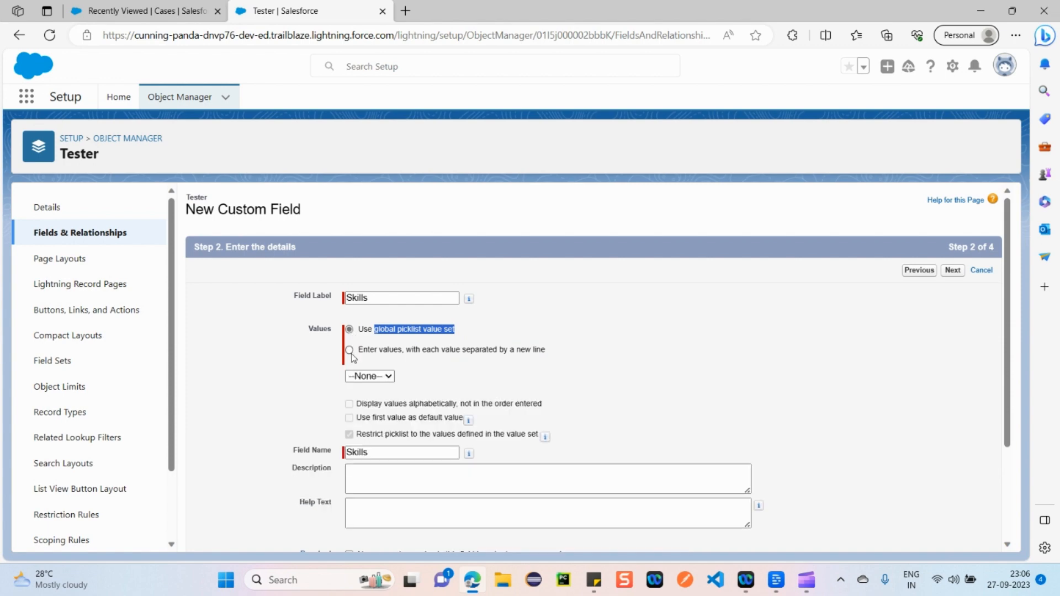
{"action": "left_click", "coordinate": [350, 350]}
{"action": "left_click_drag", "start_coordinate": [380, 352], "coordinate": [545, 354]}
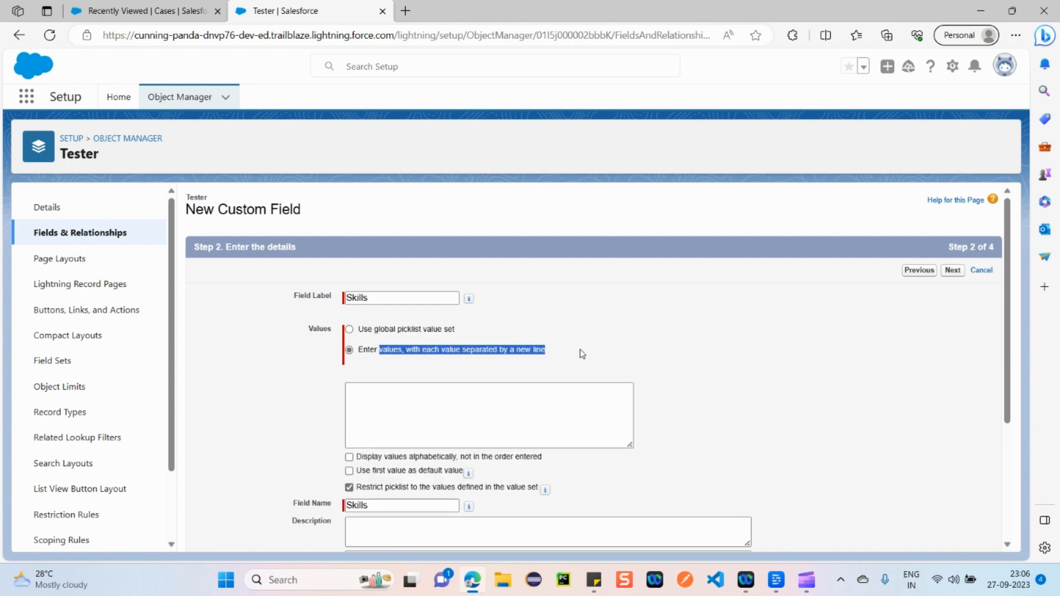
Step: Enter the picklist values Exploratory Testing, Automation Testing, Performance Testing and Security Testing on separate lines
{"action": "left_click", "coordinate": [442, 417]}
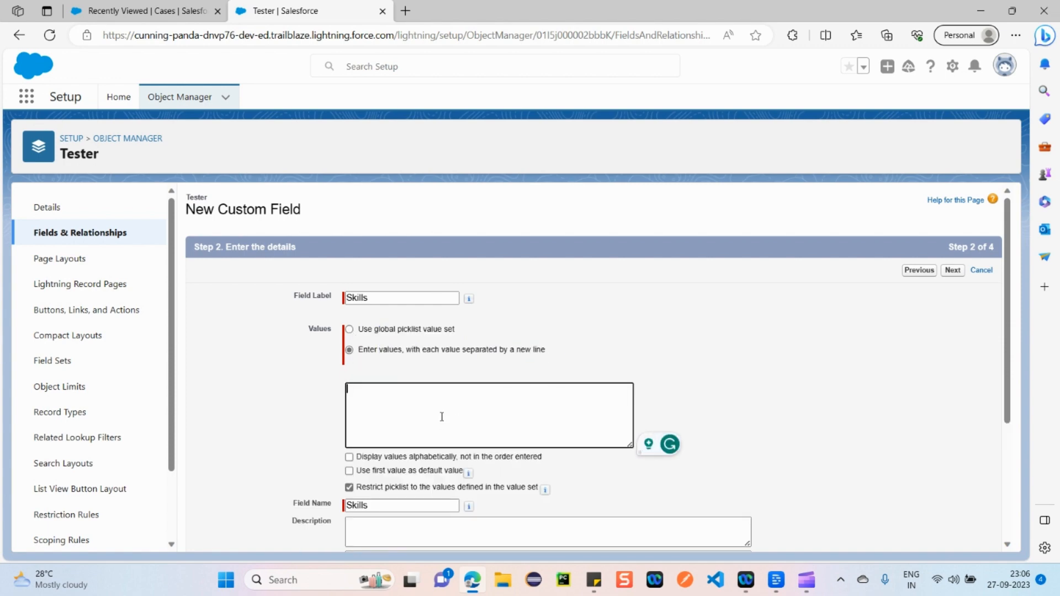
{"action": "type", "text": "Exploratory Testin"}
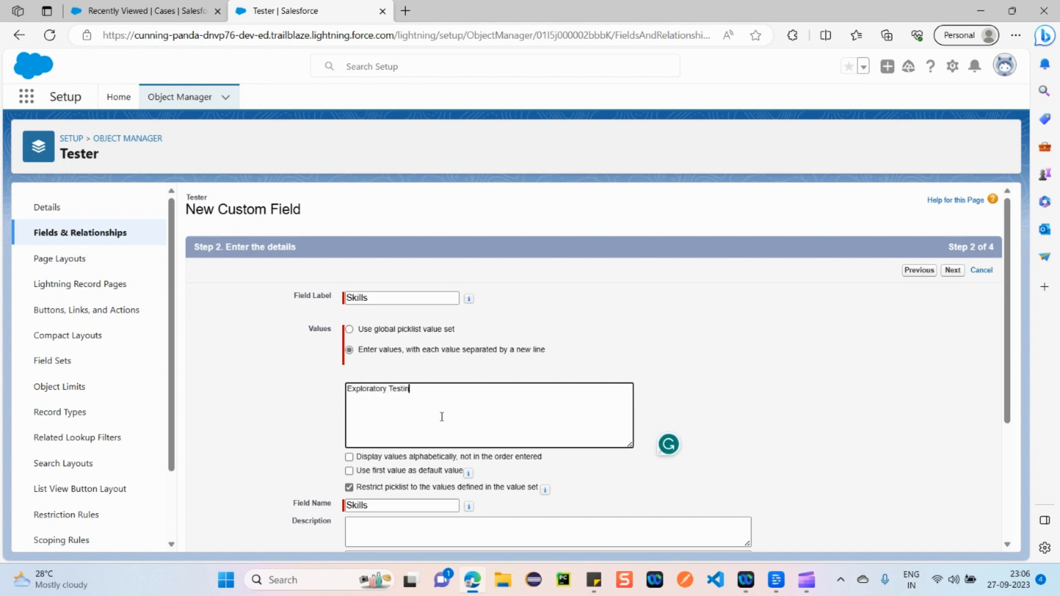
{"action": "type", "text": "g Automation Testing"}
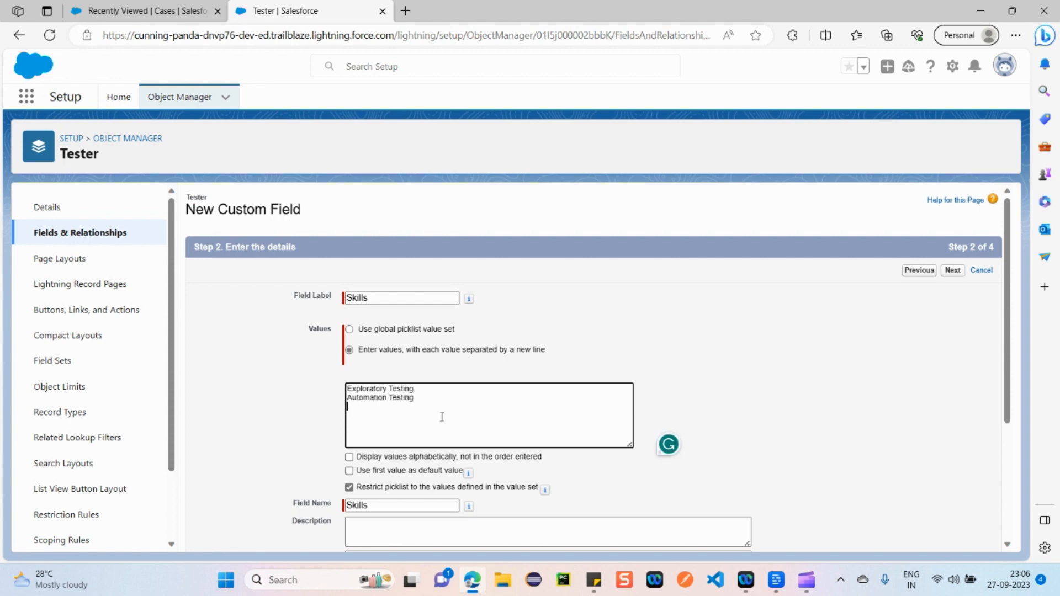
{"action": "type", "text": "Performance Test"}
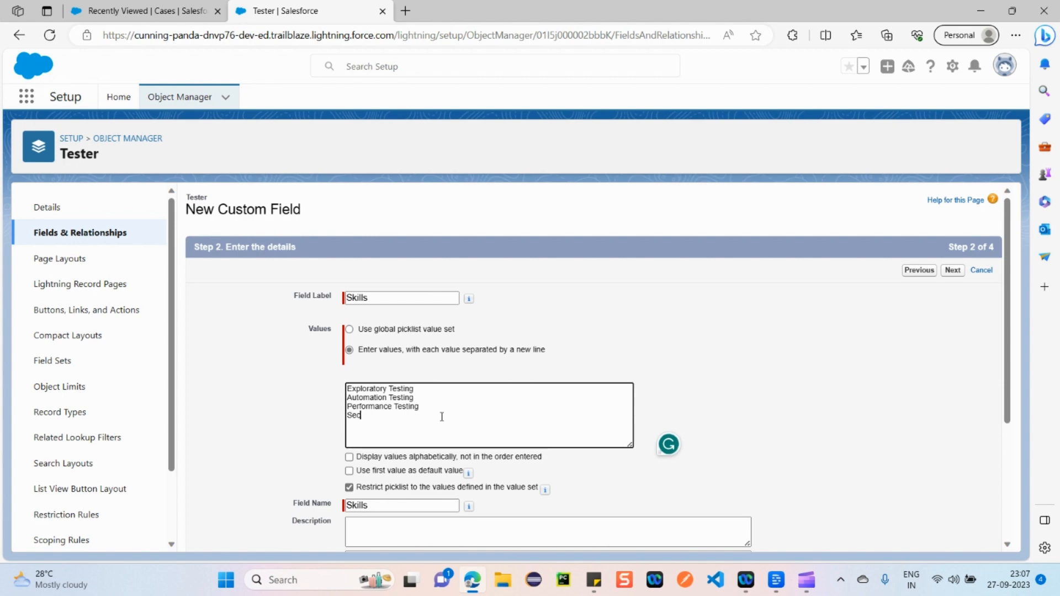
{"action": "type", "text": "ing Security Testing"}
Step: Use the first value as the default and review the Description and Help Text settings
{"action": "scroll", "coordinate": [442, 416], "scroll_direction": "down", "scroll_amount": 2}
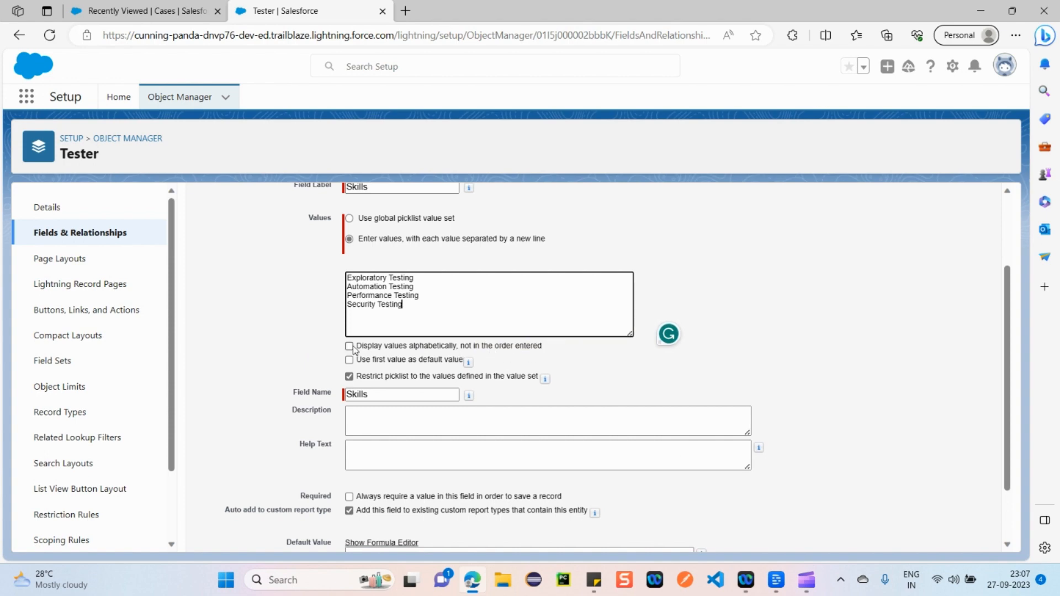
{"action": "left_click", "coordinate": [349, 360]}
{"action": "scroll", "coordinate": [525, 363], "scroll_direction": "down", "scroll_amount": 1}
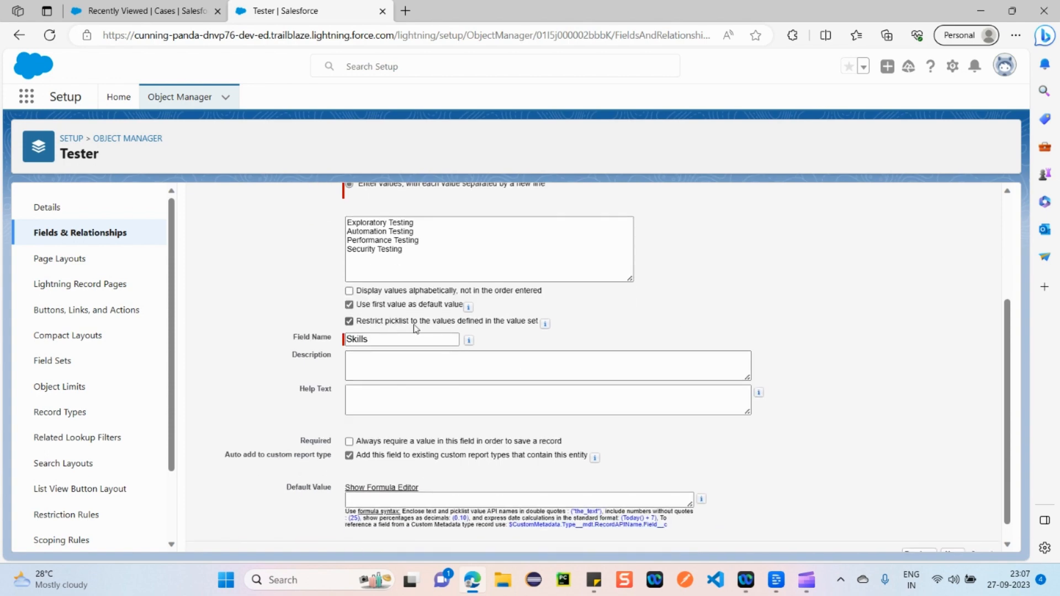
{"action": "left_click_drag", "start_coordinate": [555, 324], "coordinate": [332, 391]}
{"action": "left_click", "coordinate": [627, 333]}
{"action": "left_click", "coordinate": [363, 367]}
{"action": "scroll", "coordinate": [521, 362], "scroll_direction": "down", "scroll_amount": 1}
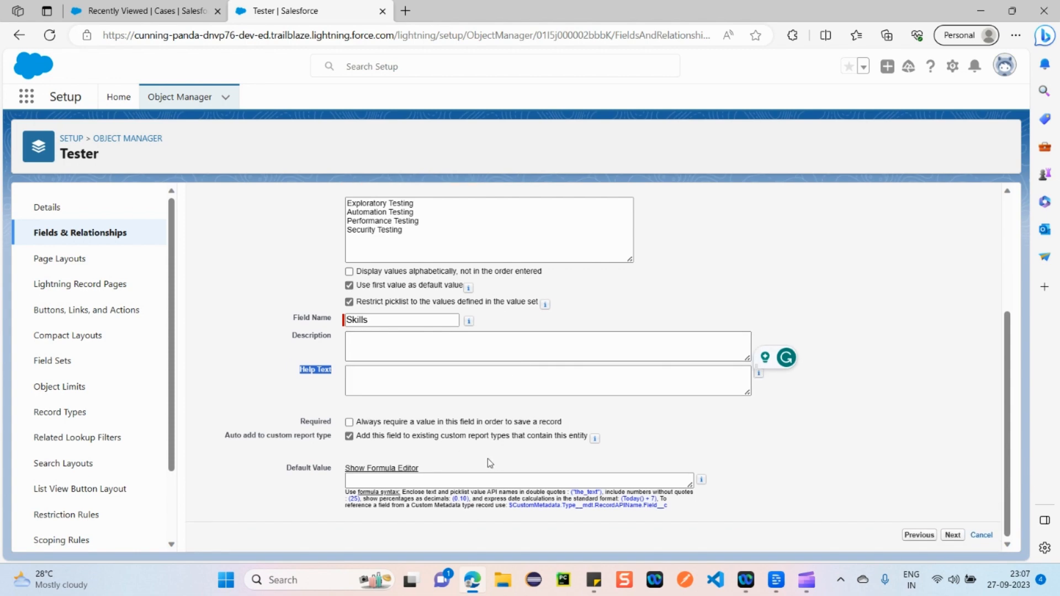
Step: Make the Skills field always require a value in order to save a record
{"action": "left_click_drag", "start_coordinate": [578, 425], "coordinate": [317, 426]}
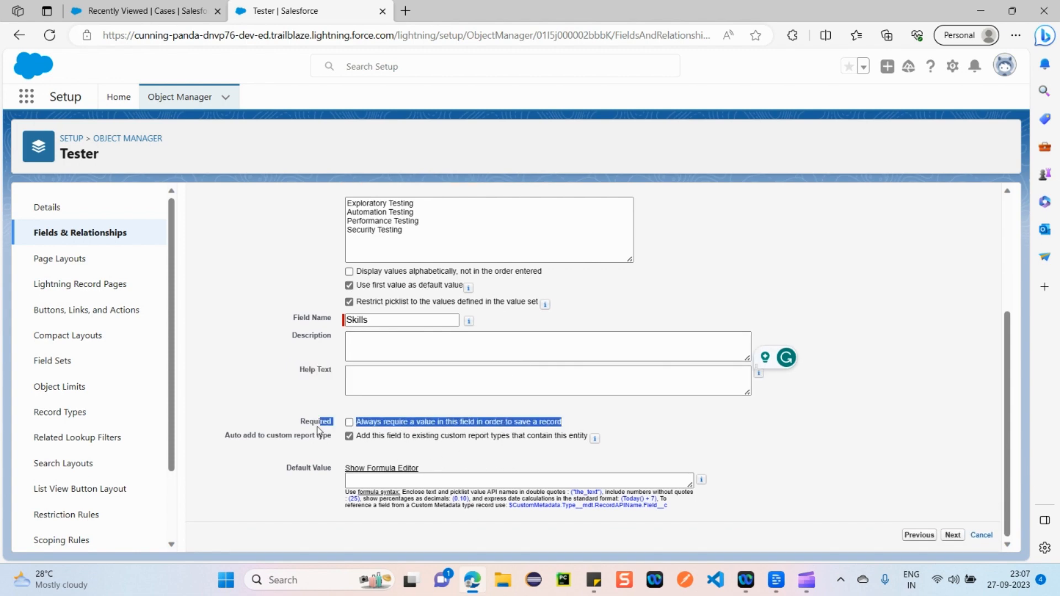
{"action": "left_click", "coordinate": [374, 437]}
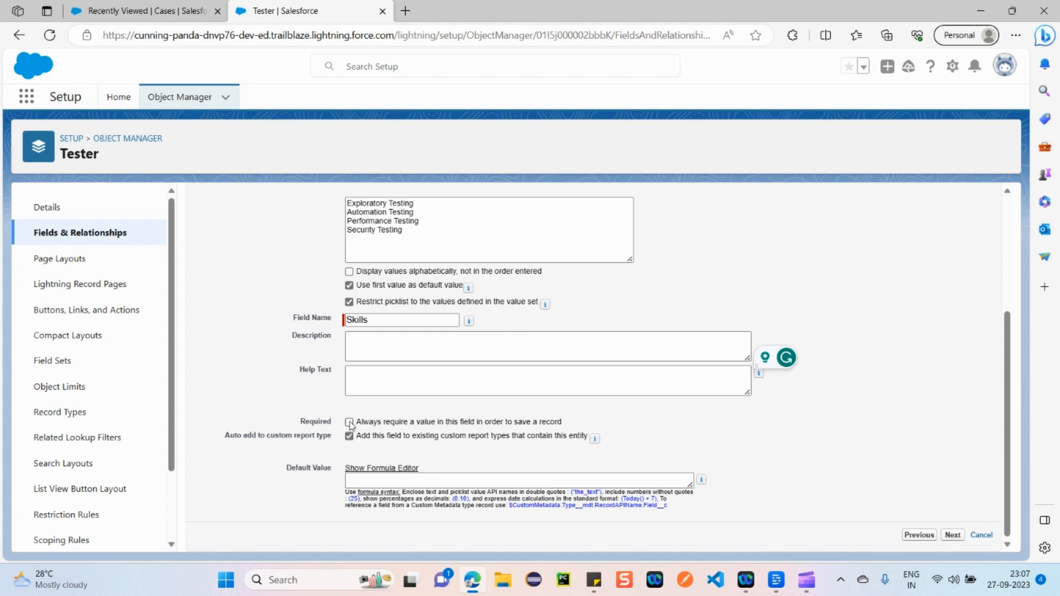
{"action": "left_click", "coordinate": [349, 423]}
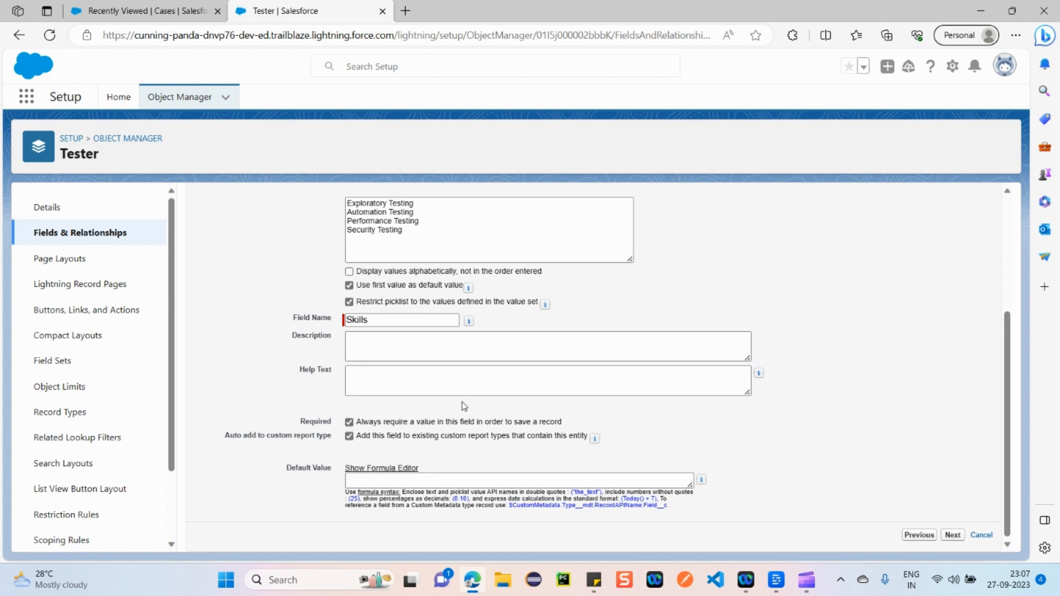
{"action": "left_click_drag", "start_coordinate": [568, 422], "coordinate": [354, 424]}
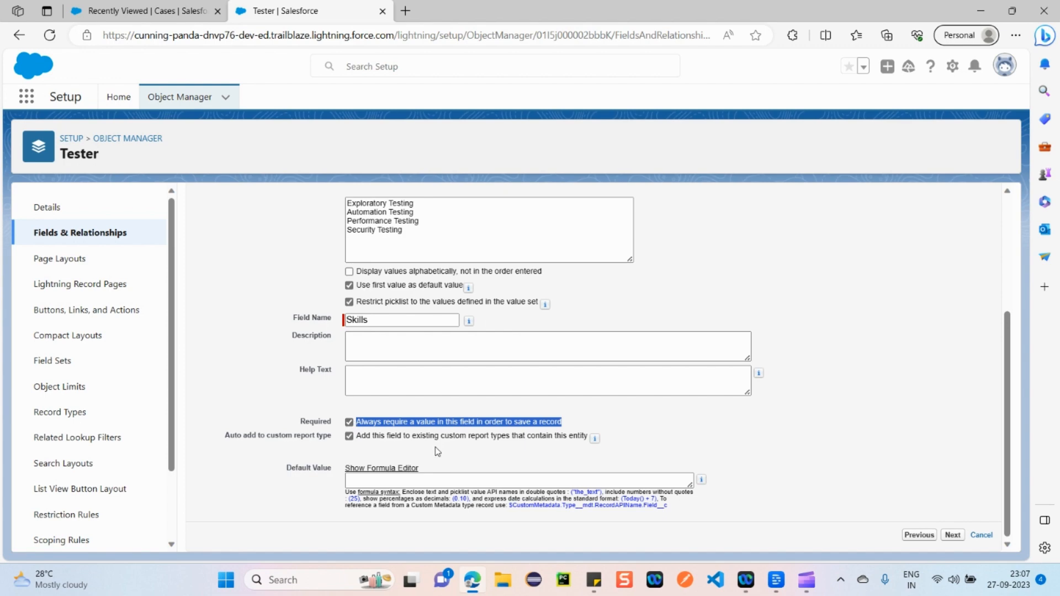
Step: Review the entered picklist values together with the Required setting of the Skills field
{"action": "scroll", "coordinate": [434, 434], "scroll_direction": "up", "scroll_amount": 3}
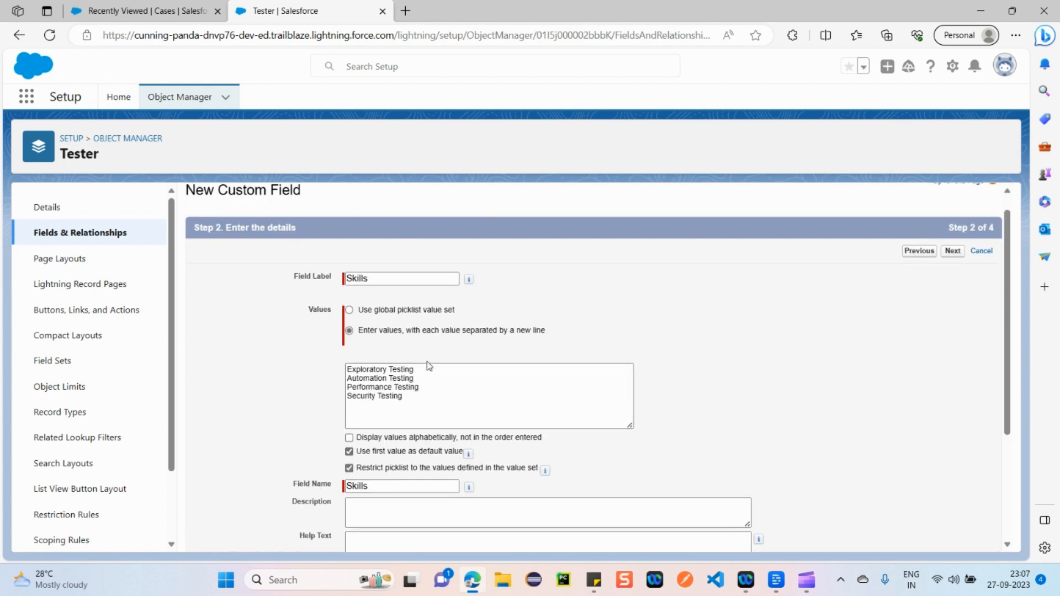
{"action": "left_click_drag", "start_coordinate": [414, 398], "coordinate": [338, 374]}
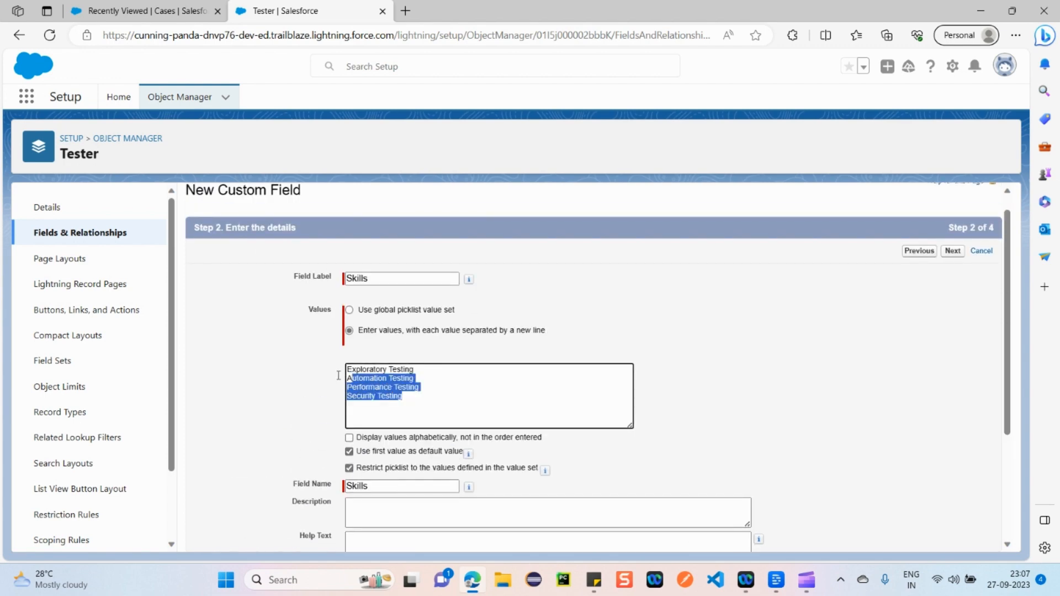
{"action": "left_click", "coordinate": [596, 324]}
{"action": "scroll", "coordinate": [595, 320], "scroll_direction": "down", "scroll_amount": 3}
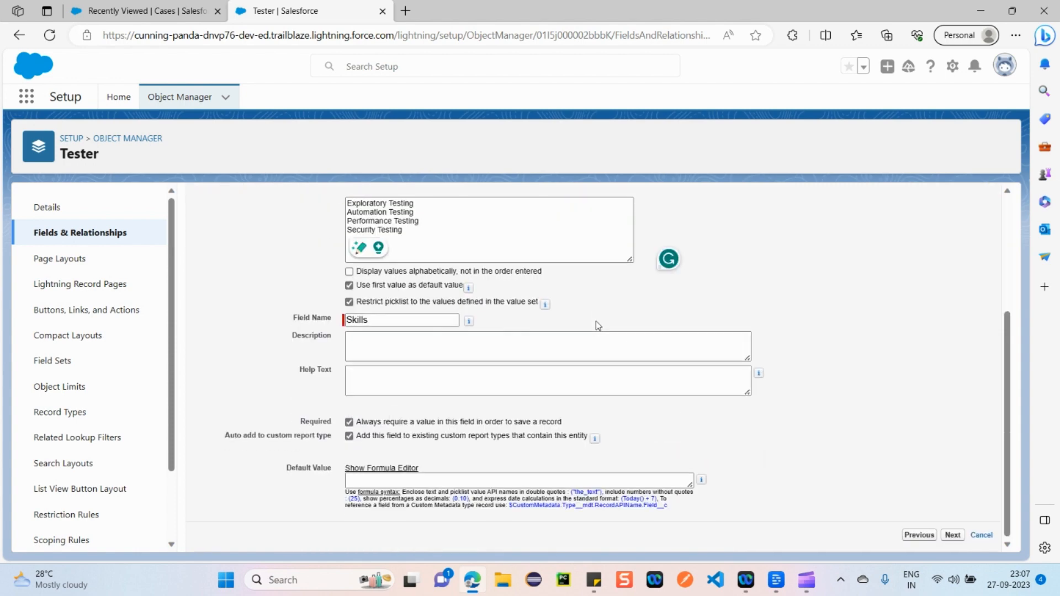
{"action": "left_click_drag", "start_coordinate": [295, 424], "coordinate": [601, 424]}
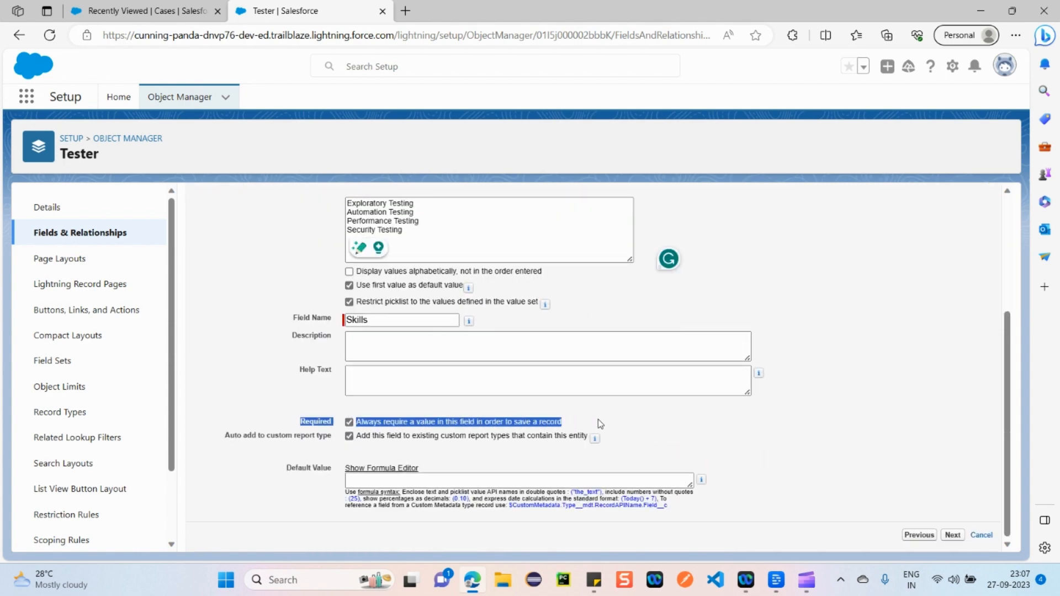
{"action": "left_click", "coordinate": [551, 387]}
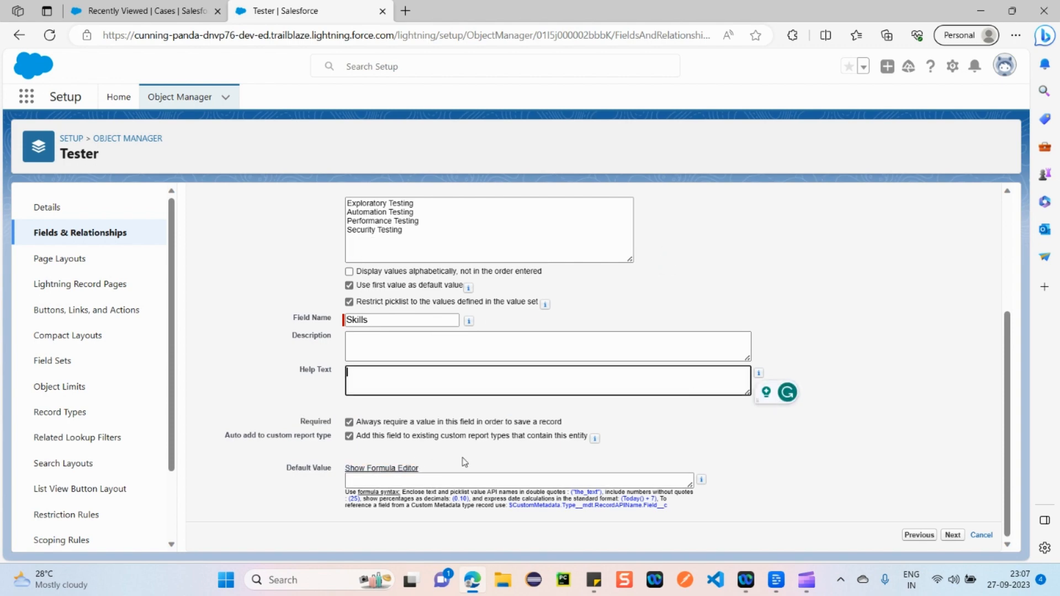
{"action": "scroll", "coordinate": [461, 463], "scroll_direction": "up", "scroll_amount": 3}
{"action": "scroll", "coordinate": [462, 494], "scroll_direction": "down", "scroll_amount": 3}
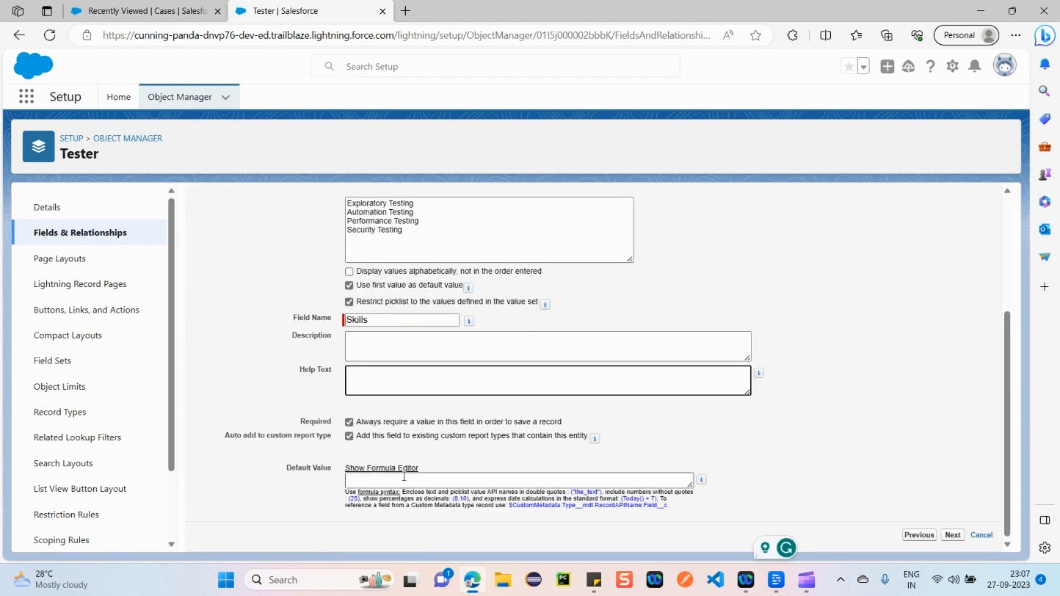
Step: Set the Skills field's default value formula to Today(), following the formula syntax note
{"action": "left_click", "coordinate": [404, 481]}
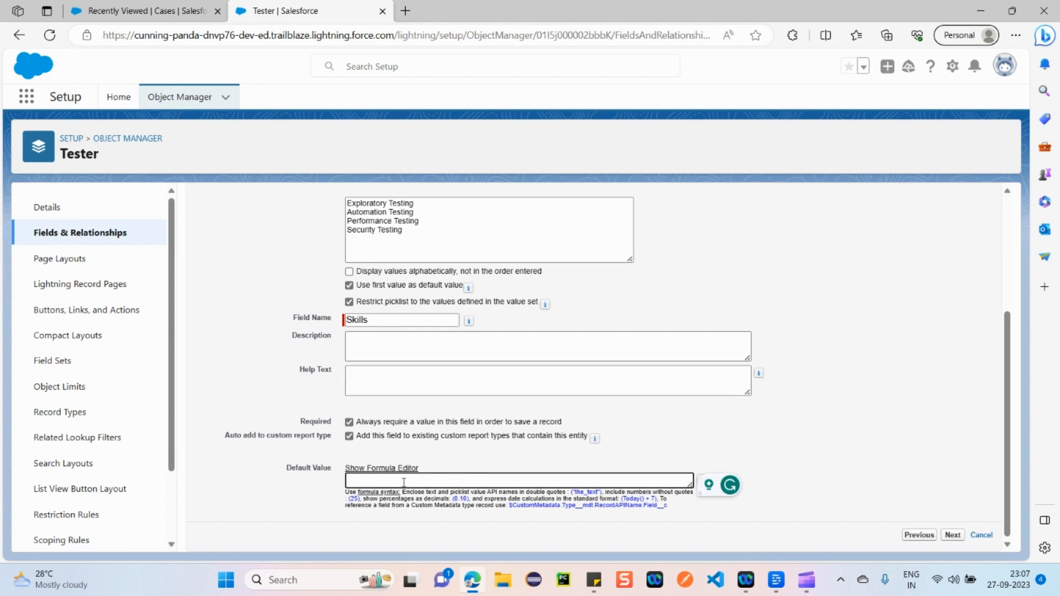
{"action": "left_click_drag", "start_coordinate": [288, 469], "coordinate": [506, 468]}
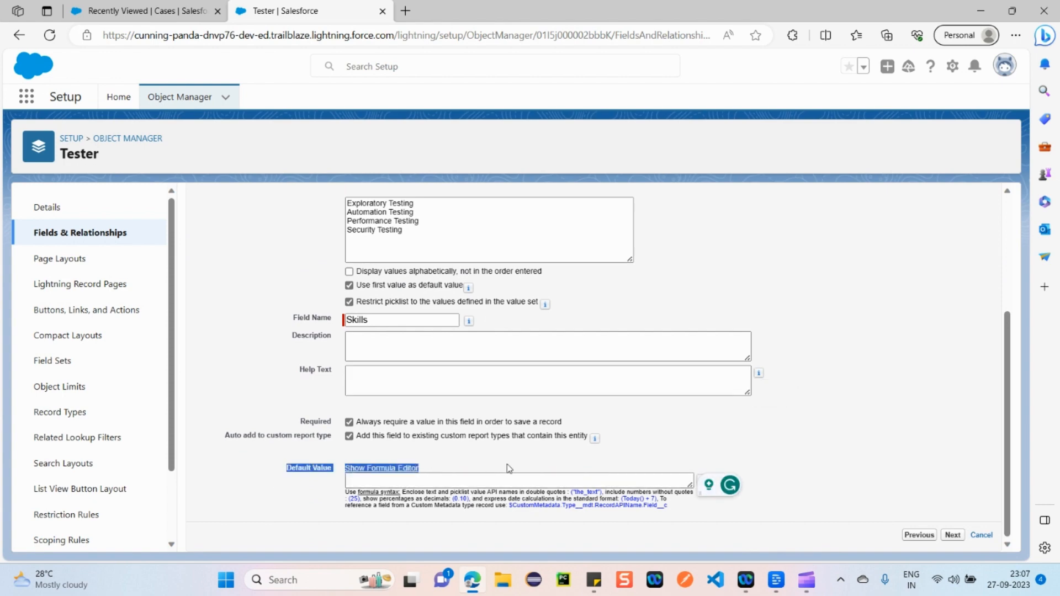
{"action": "left_click", "coordinate": [490, 448]}
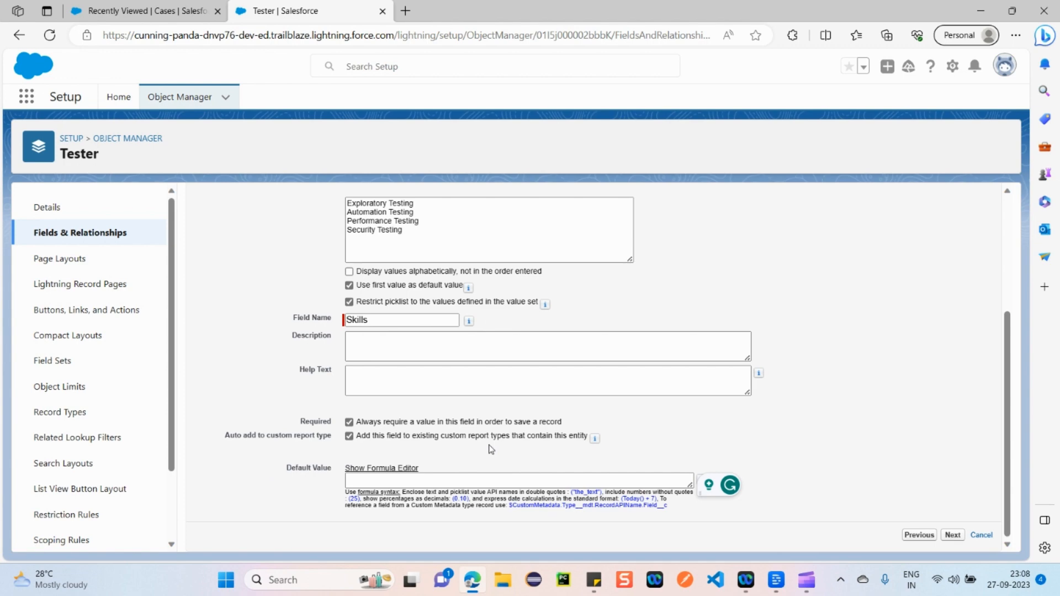
{"action": "left_click", "coordinate": [396, 479]}
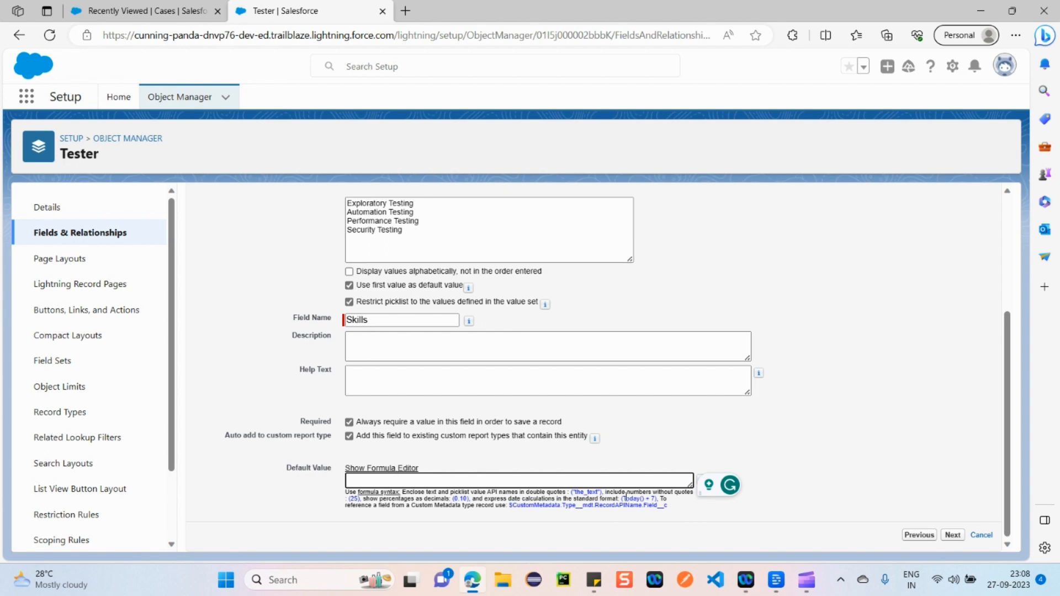
{"action": "left_click_drag", "start_coordinate": [648, 498], "coordinate": [633, 499]}
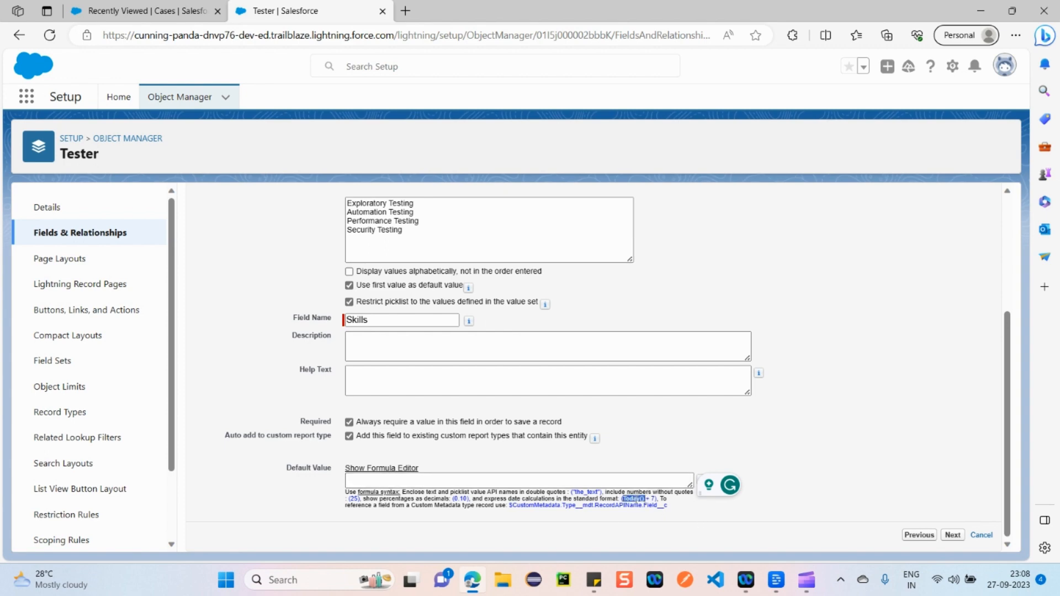
{"action": "left_click", "coordinate": [389, 480]}
{"action": "type", "text": "Today()"}
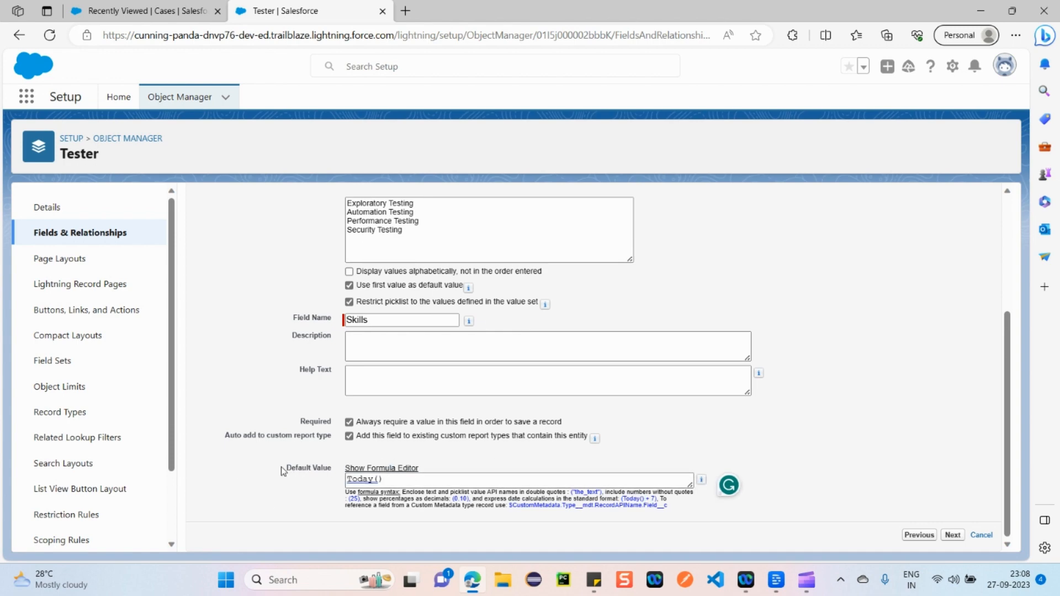
Step: Check the Skills field details once more and continue to the field-level security settings
{"action": "left_click_drag", "start_coordinate": [280, 466], "coordinate": [773, 185]}
{"action": "left_click", "coordinate": [700, 390]}
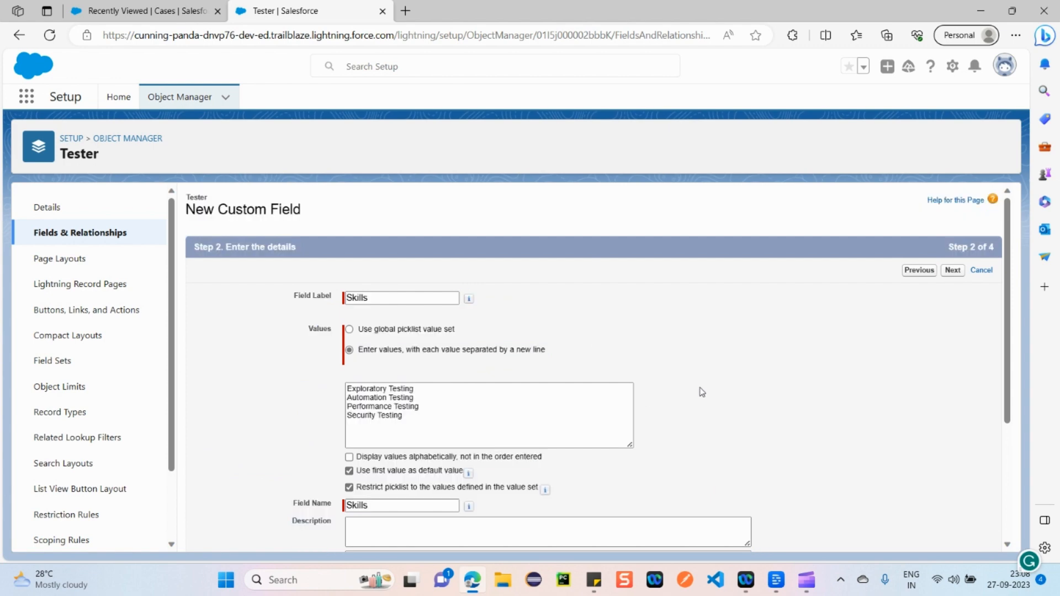
{"action": "scroll", "coordinate": [700, 390], "scroll_direction": "down", "scroll_amount": 5}
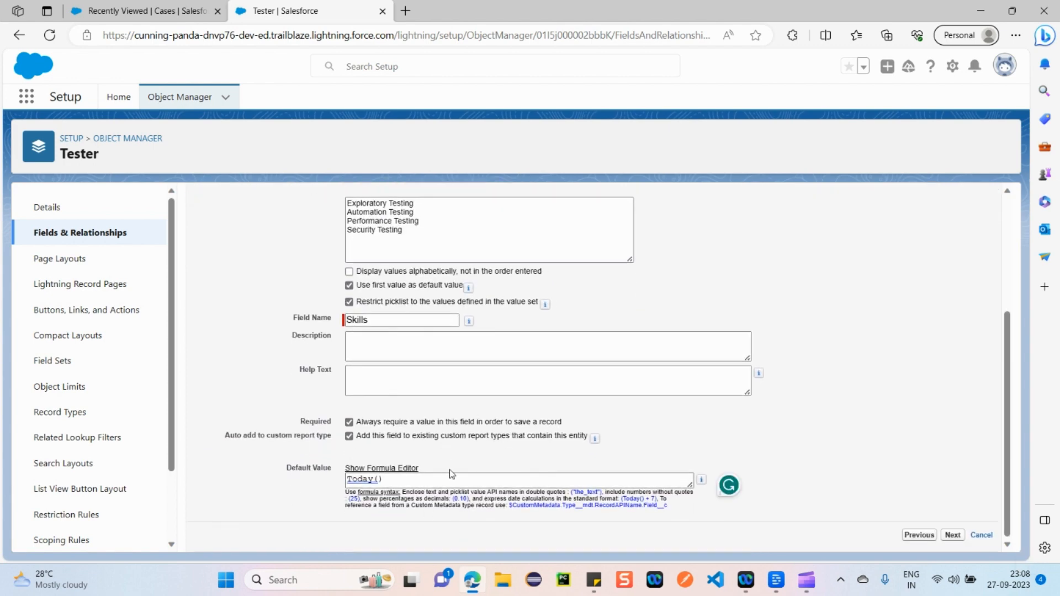
{"action": "left_click", "coordinate": [953, 535]}
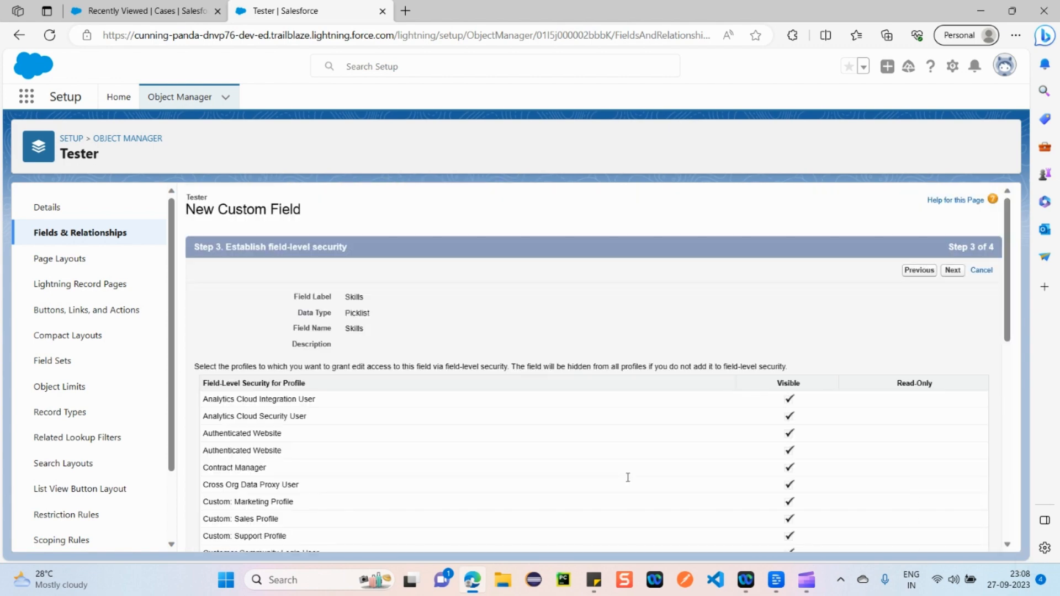
Step: Review the profiles and their Visible settings in the Skills field's field-level security table
{"action": "left_click_drag", "start_coordinate": [280, 249], "coordinate": [380, 250]}
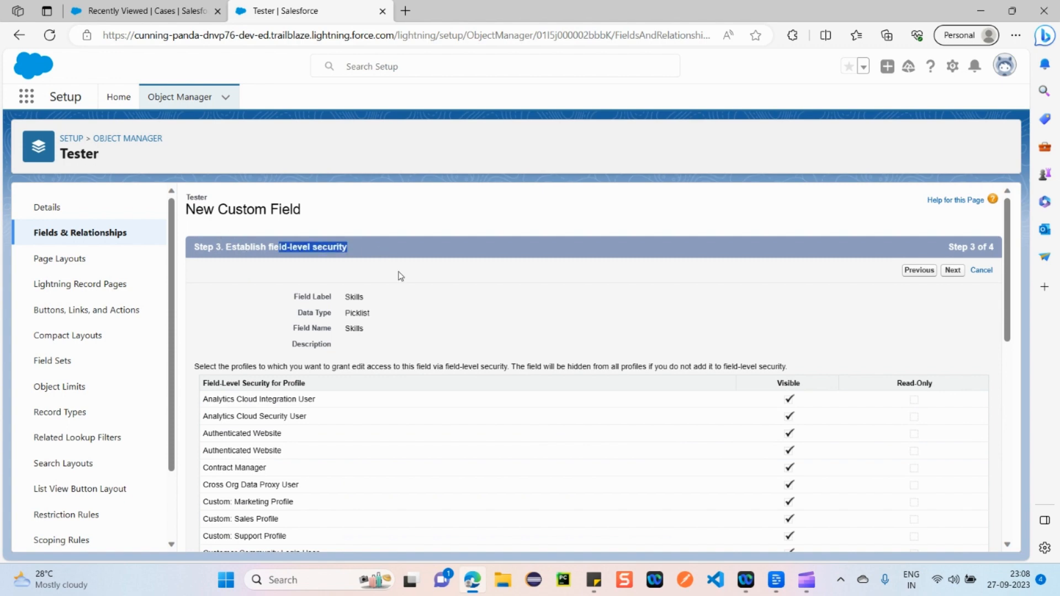
{"action": "scroll", "coordinate": [767, 353], "scroll_direction": "down", "scroll_amount": 3}
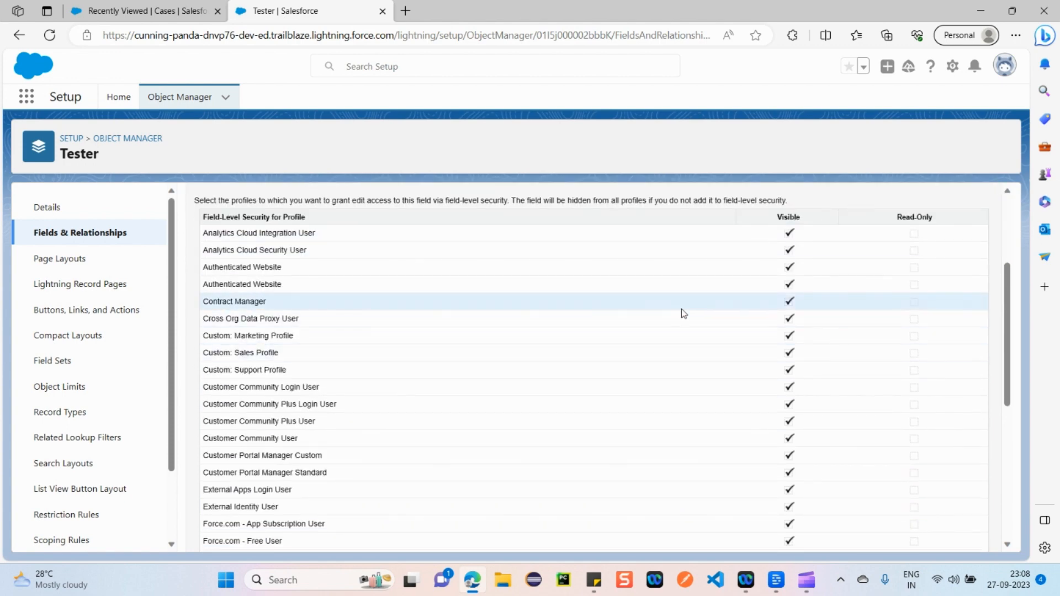
{"action": "scroll", "coordinate": [690, 326], "scroll_direction": "up", "scroll_amount": 3}
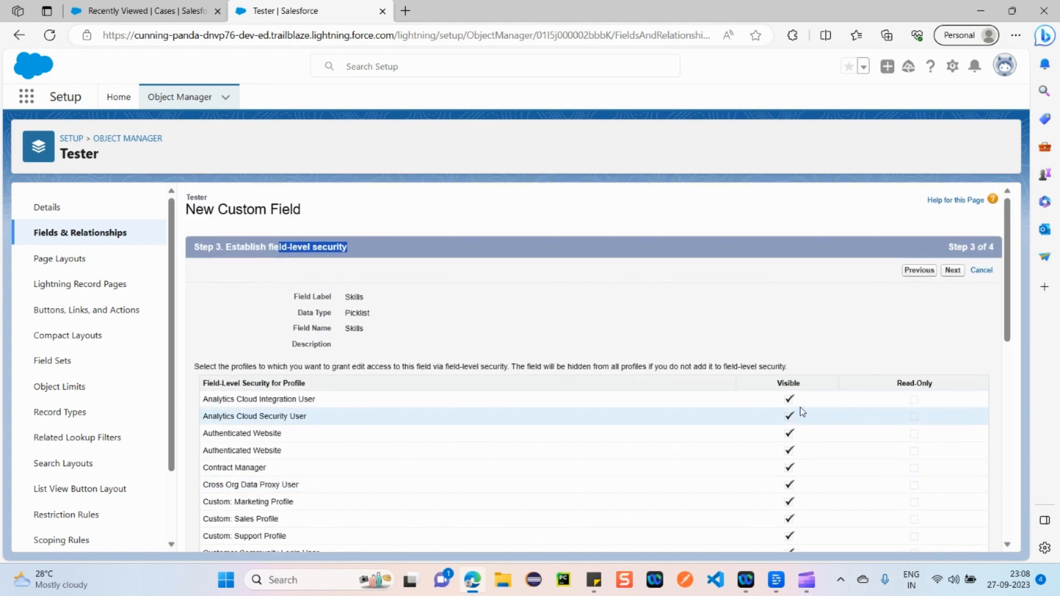
{"action": "scroll", "coordinate": [741, 444], "scroll_direction": "down", "scroll_amount": 8}
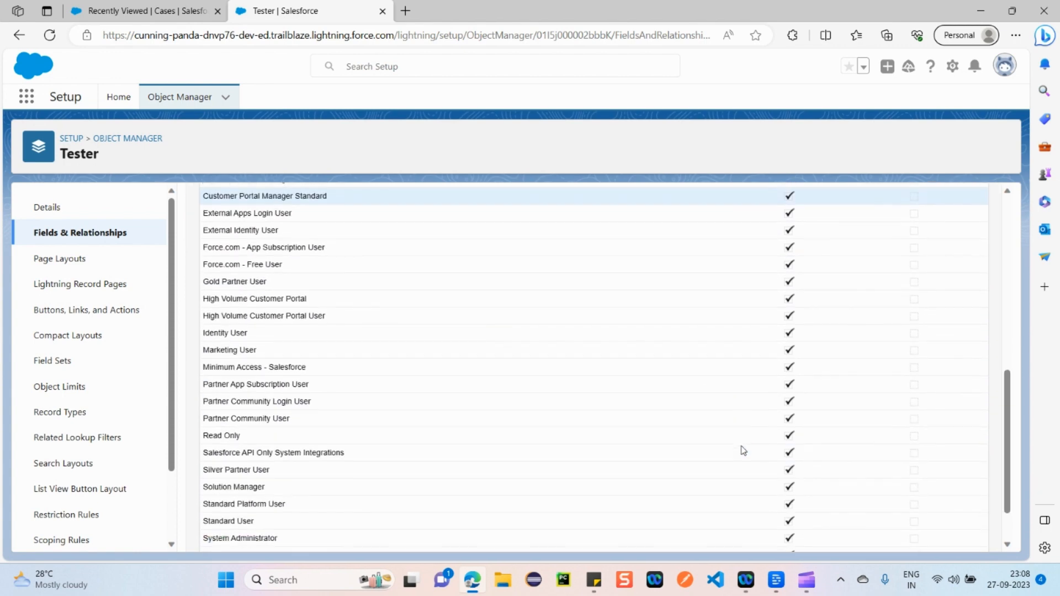
{"action": "scroll", "coordinate": [742, 450], "scroll_direction": "up", "scroll_amount": 4}
{"action": "scroll", "coordinate": [743, 451], "scroll_direction": "up", "scroll_amount": 3}
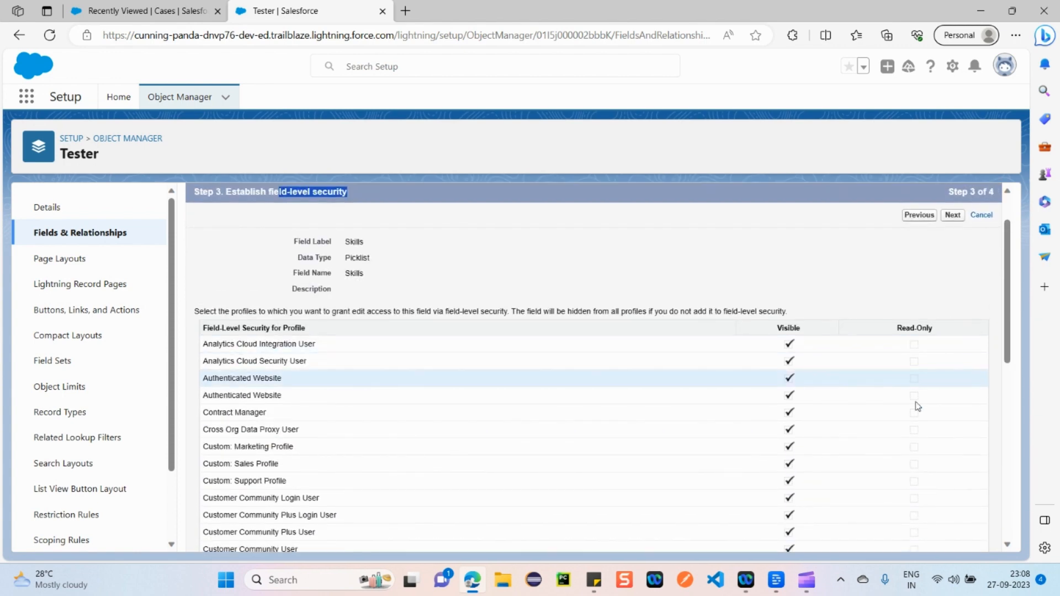
Step: Examine the Read-Only column of the field-level security table, trying the checkbox for Cross Org Data Proxy User
{"action": "double_click", "coordinate": [914, 429]}
{"action": "left_click", "coordinate": [903, 301]}
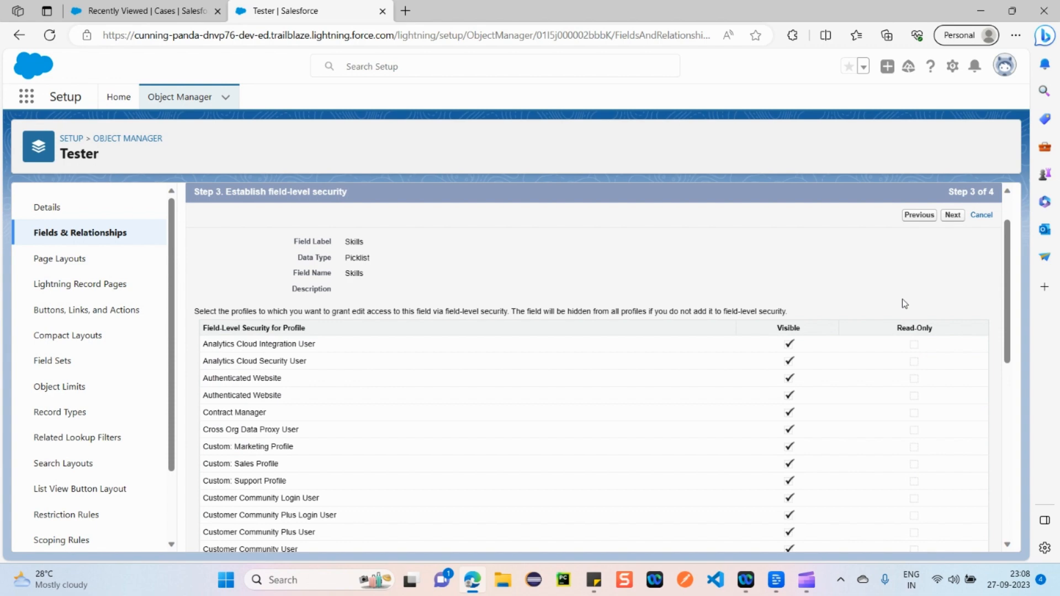
{"action": "left_click_drag", "start_coordinate": [894, 333], "coordinate": [945, 329]}
{"action": "left_click_drag", "start_coordinate": [887, 333], "coordinate": [945, 334]}
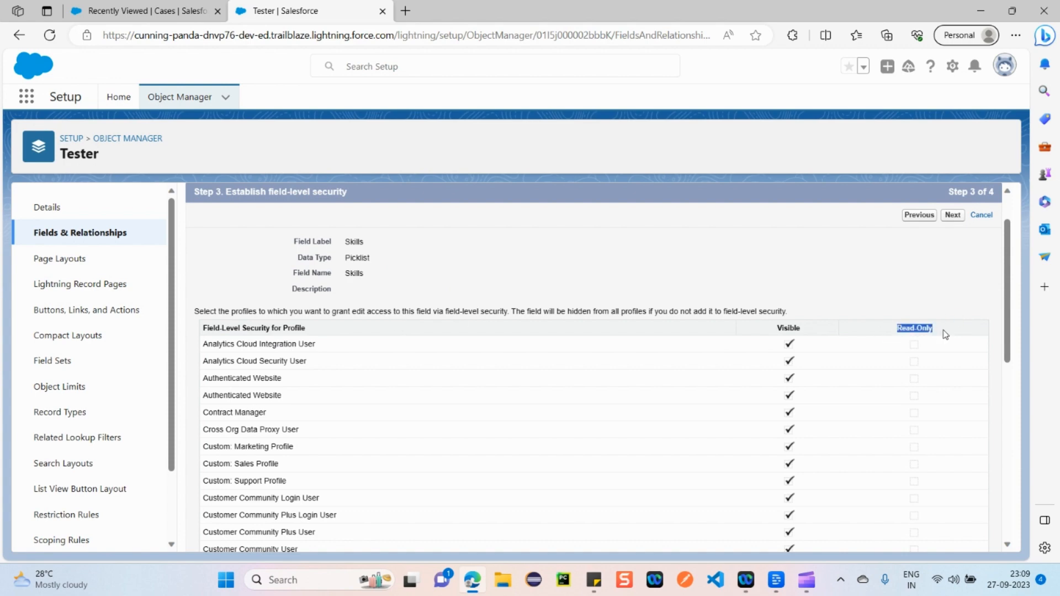
{"action": "left_click_drag", "start_coordinate": [883, 345], "coordinate": [939, 533]}
{"action": "left_click", "coordinate": [888, 284]}
{"action": "left_click_drag", "start_coordinate": [900, 338], "coordinate": [937, 482]}
{"action": "left_click", "coordinate": [880, 277]}
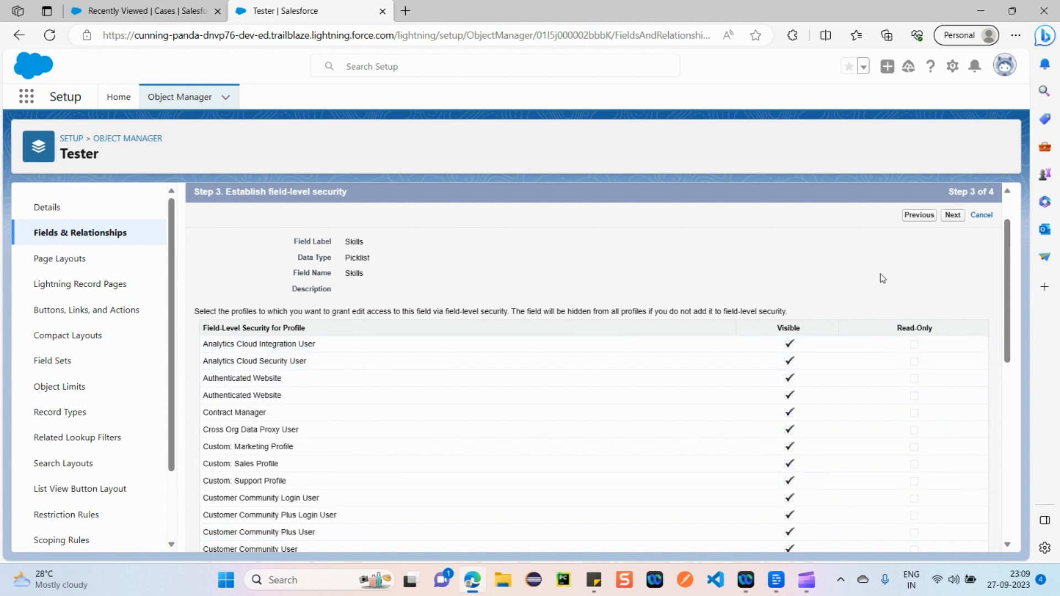
Step: Accept the field-level security, save the Skills field with Tester Layout included, and dismiss the Recycle Bin tip
{"action": "left_click", "coordinate": [953, 216]}
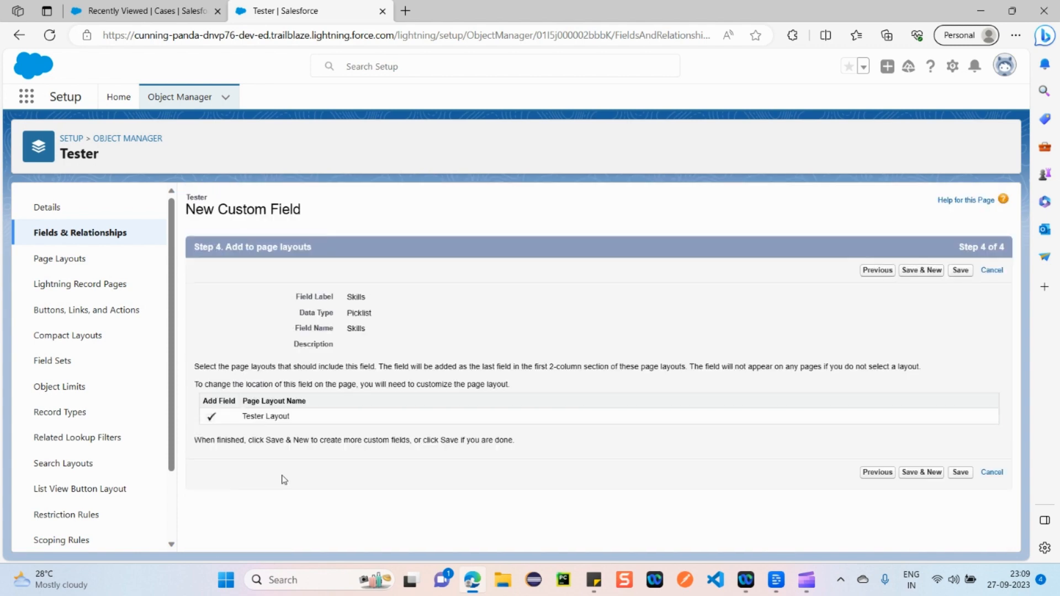
{"action": "left_click_drag", "start_coordinate": [302, 417], "coordinate": [243, 414]}
{"action": "left_click", "coordinate": [499, 313]}
{"action": "left_click", "coordinate": [960, 271]}
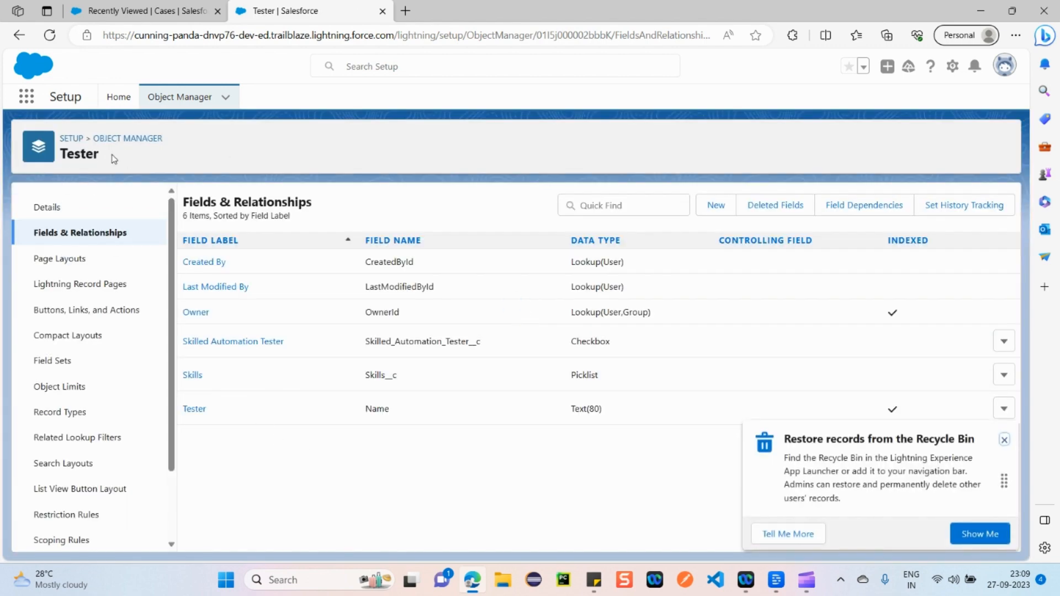
{"action": "left_click", "coordinate": [1004, 440]}
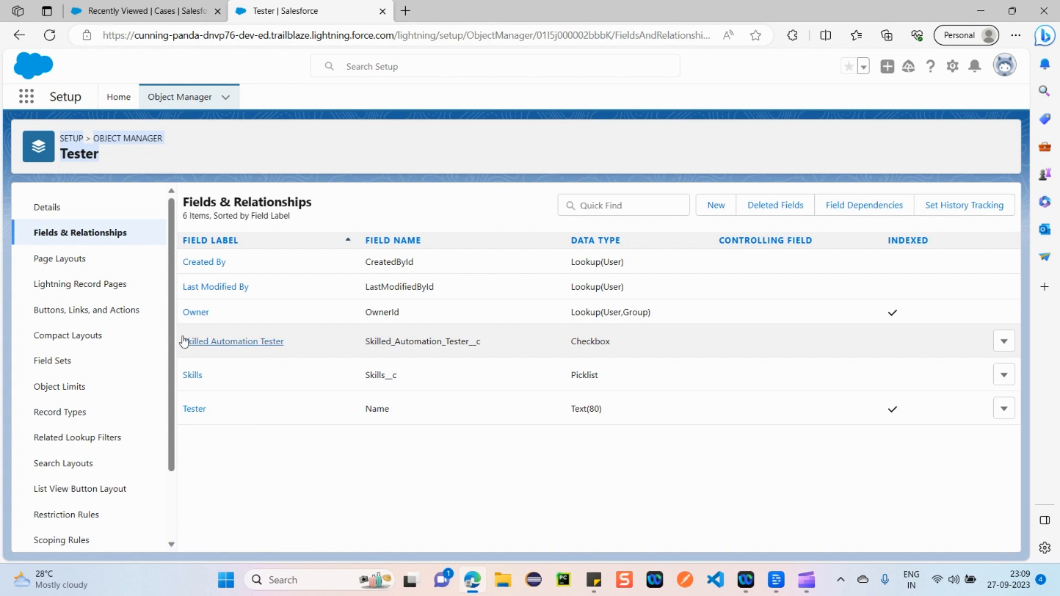
Step: Review the labels, field names and data types of the Skilled Automation Tester and Skills fields in the Tester field list
{"action": "left_click_drag", "start_coordinate": [183, 340], "coordinate": [395, 376]}
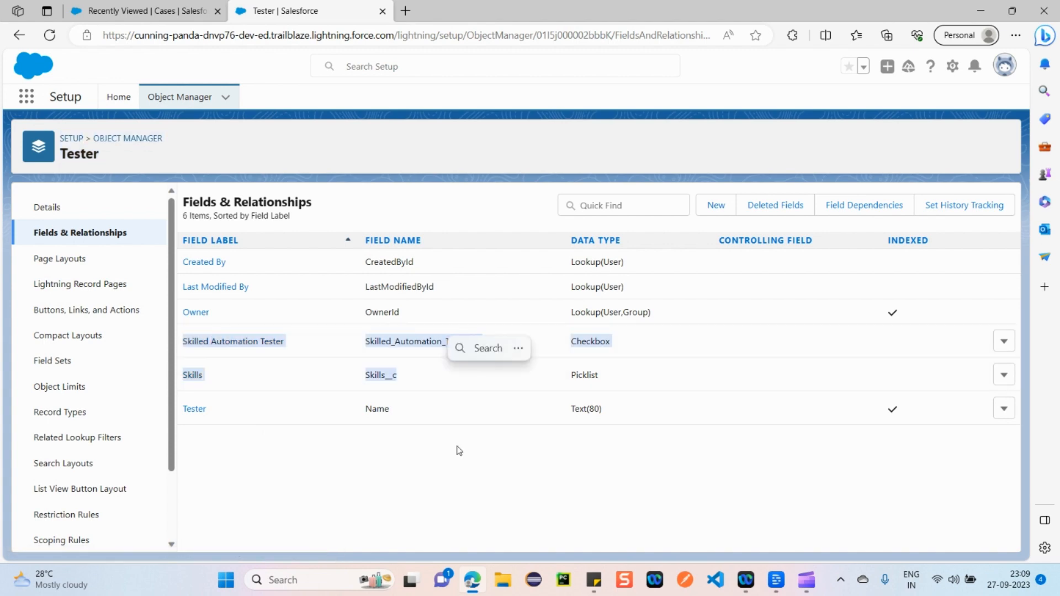
{"action": "left_click", "coordinate": [417, 475]}
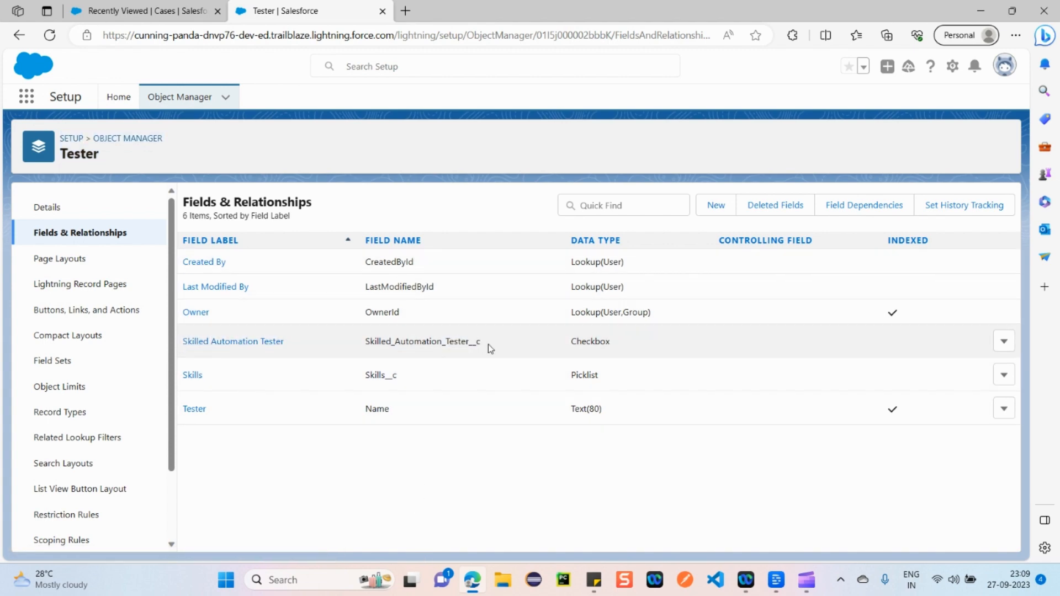
{"action": "left_click_drag", "start_coordinate": [491, 348], "coordinate": [365, 343]}
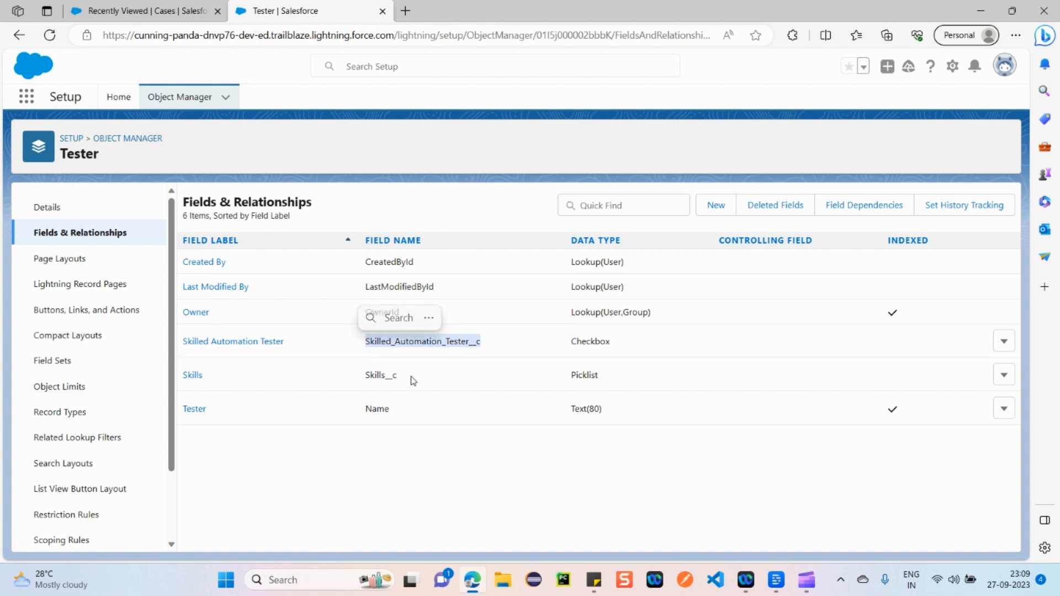
{"action": "left_click_drag", "start_coordinate": [409, 379], "coordinate": [229, 352]}
{"action": "left_click", "coordinate": [229, 352]}
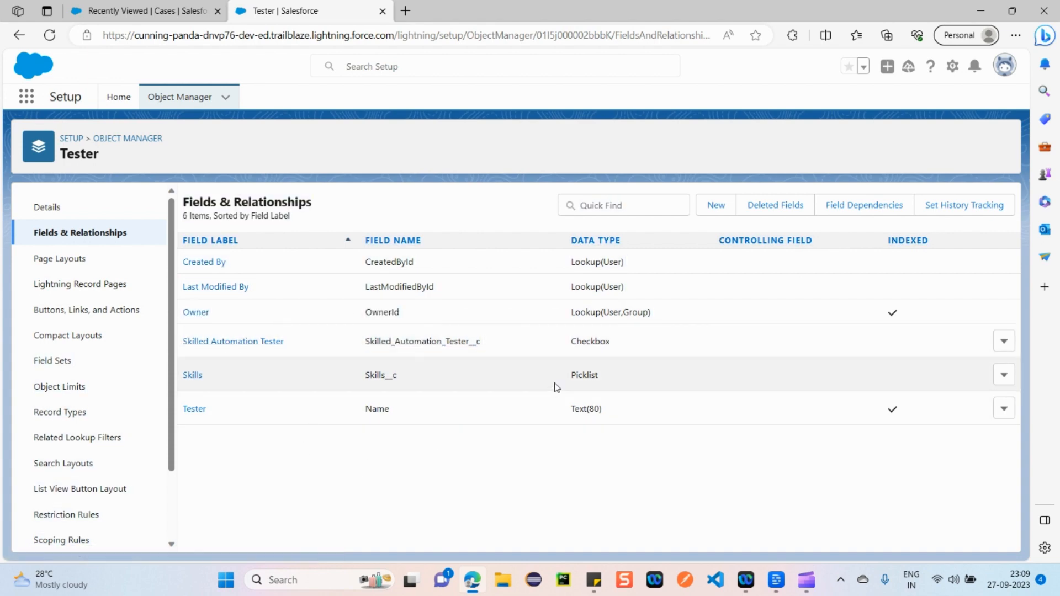
{"action": "double_click", "coordinate": [580, 339]}
{"action": "double_click", "coordinate": [584, 375]}
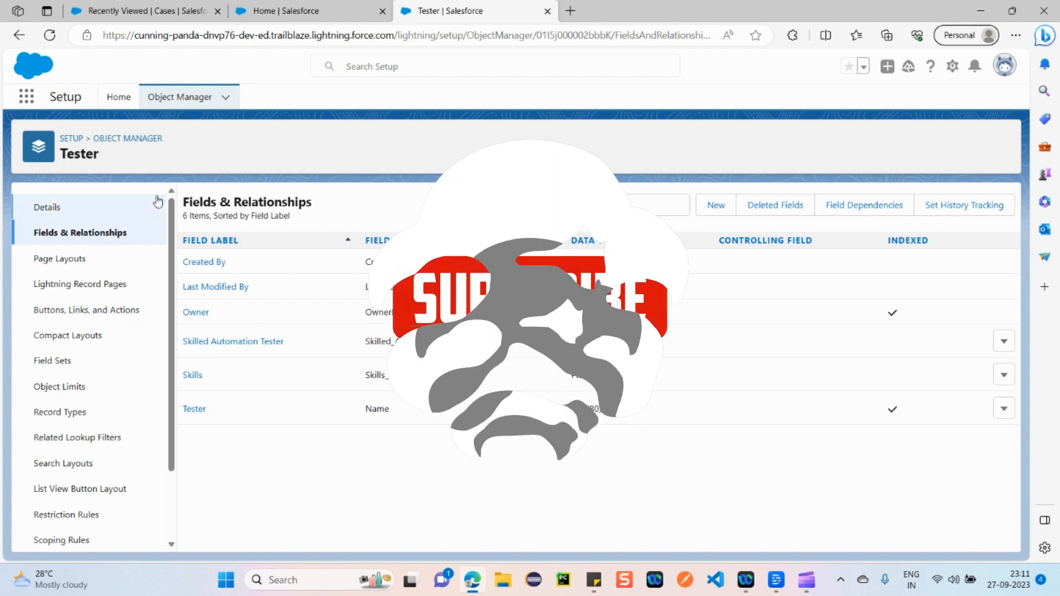
{"action": "left_click_drag", "start_coordinate": [445, 371], "coordinate": [380, 351]}
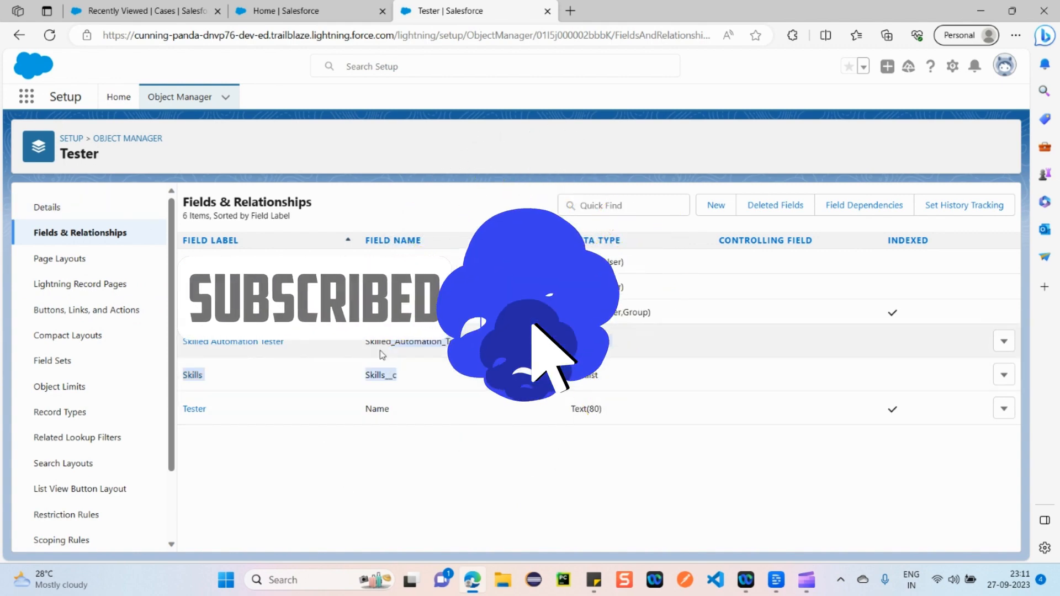
{"action": "left_click", "coordinate": [395, 480]}
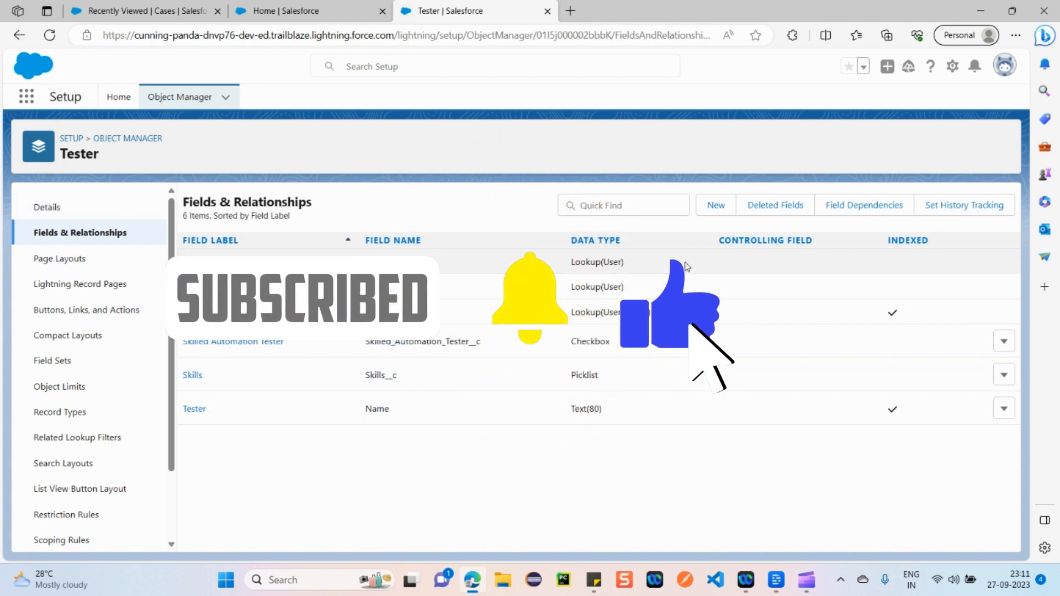
Step: Start another new custom field on the Tester object and look through the available data types
{"action": "left_click", "coordinate": [714, 206]}
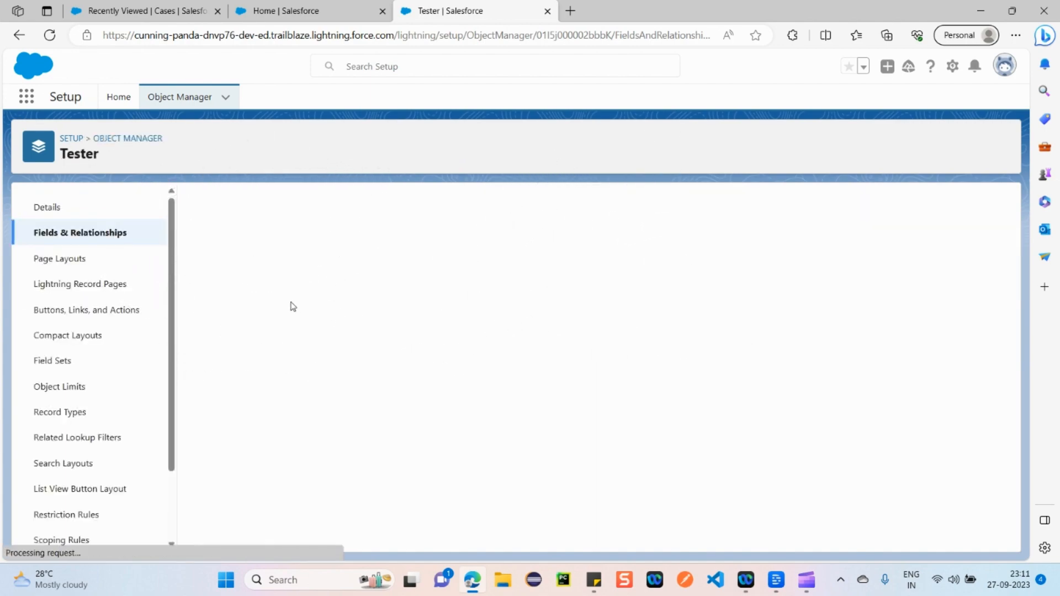
{"action": "scroll", "coordinate": [359, 447], "scroll_direction": "down", "scroll_amount": 8}
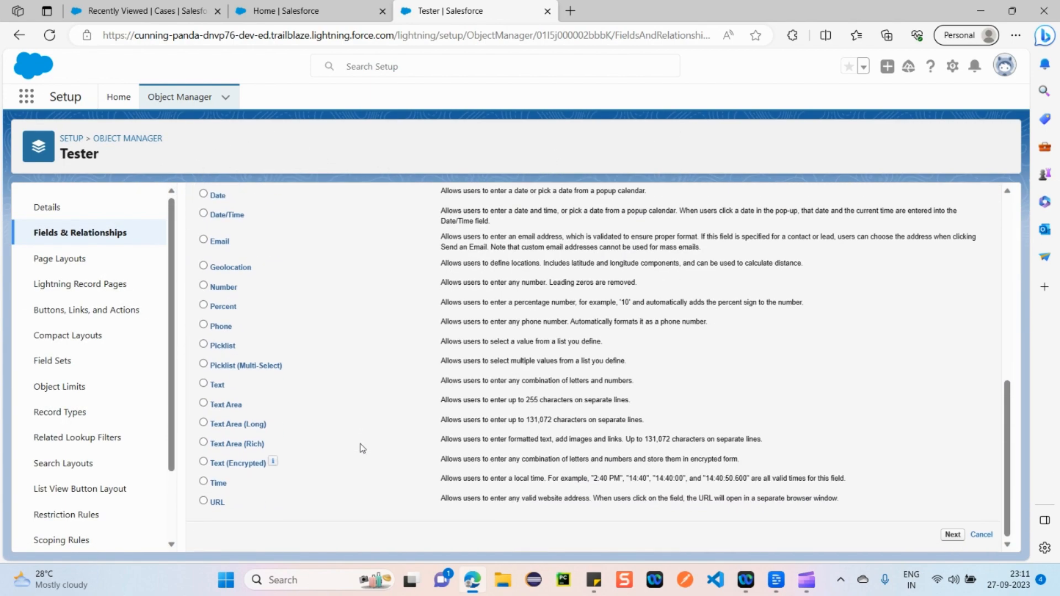
{"action": "scroll", "coordinate": [361, 448], "scroll_direction": "up", "scroll_amount": 10}
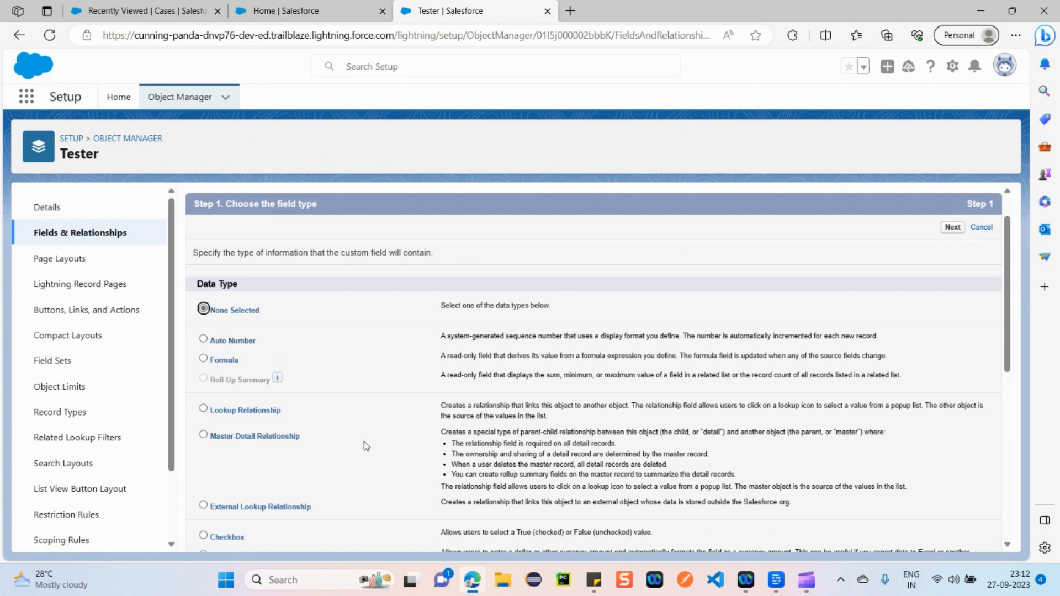